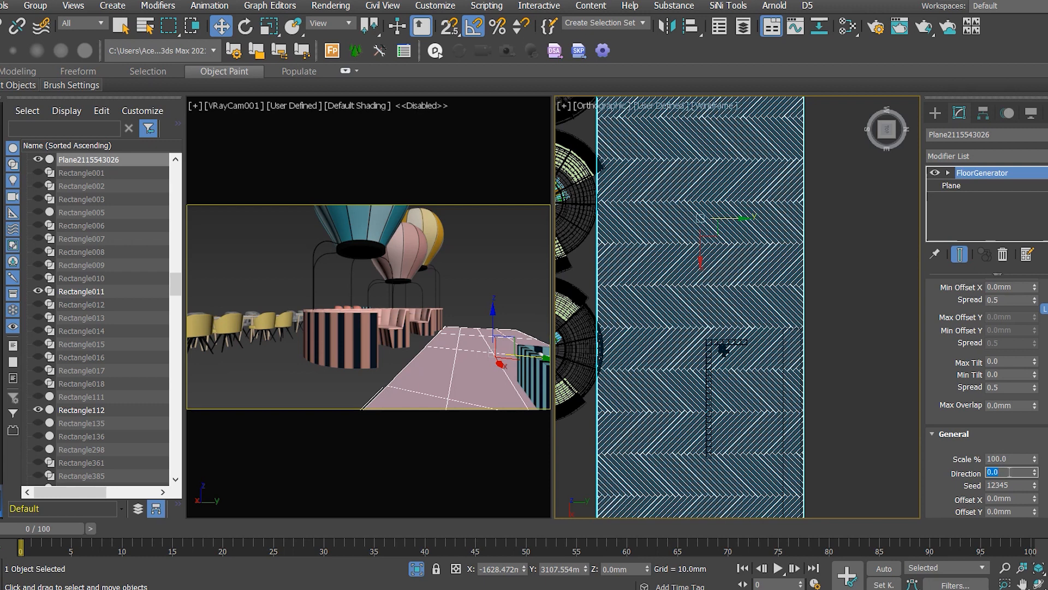
Turn the herringbone floor pattern a quarter turn and set its board length to 714.687 mm
key("Return")
left_click_drag(1043, 319, 1044, 449)
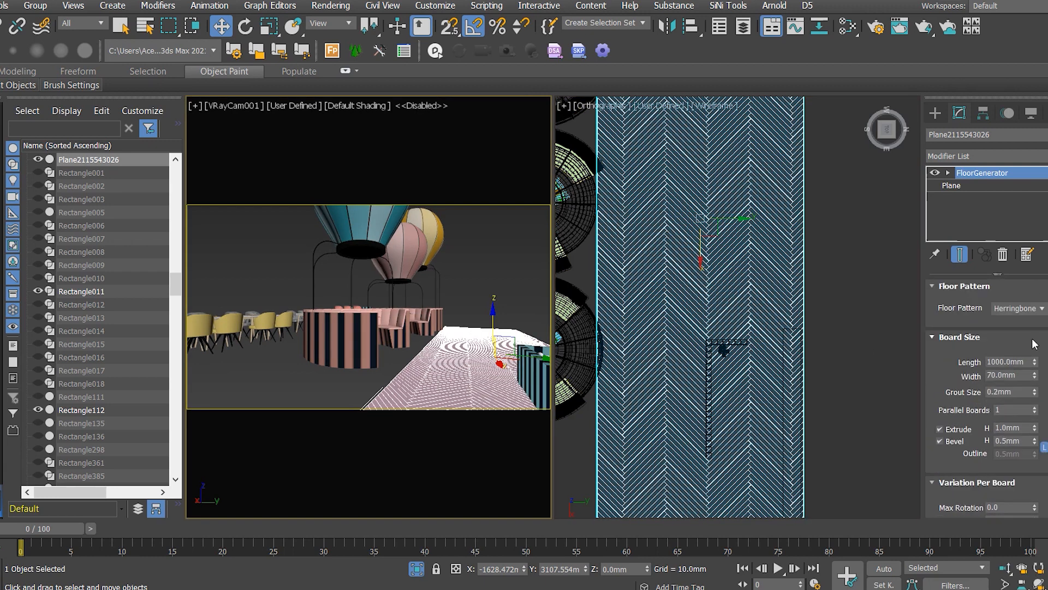
mouse_move(1035, 365)
left_mouse_down()
mouse_move(1046, 382)
mouse_move(1038, 359)
left_mouse_up()
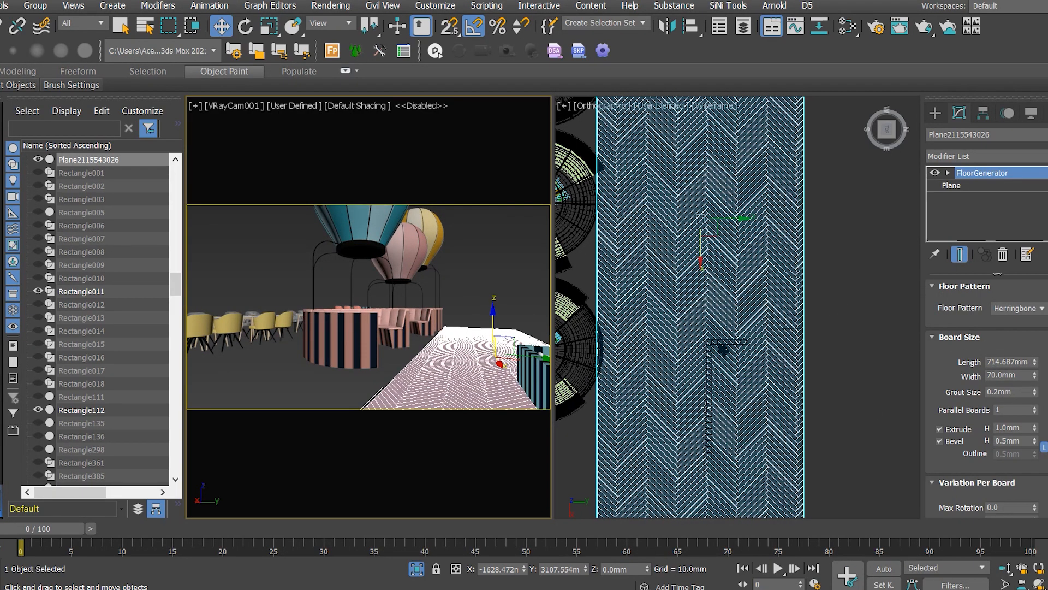
Move the herringbone floor plane sideways closer to the round balloon booths and deselect it
left_click_drag(736, 221, 720, 216)
scroll(722, 252, "up", 2)
middle_click_drag(722, 253, 776, 243)
left_click_drag(769, 195, 766, 195)
scroll(765, 245, "down", 4)
middle_click_drag(651, 332, 717, 364)
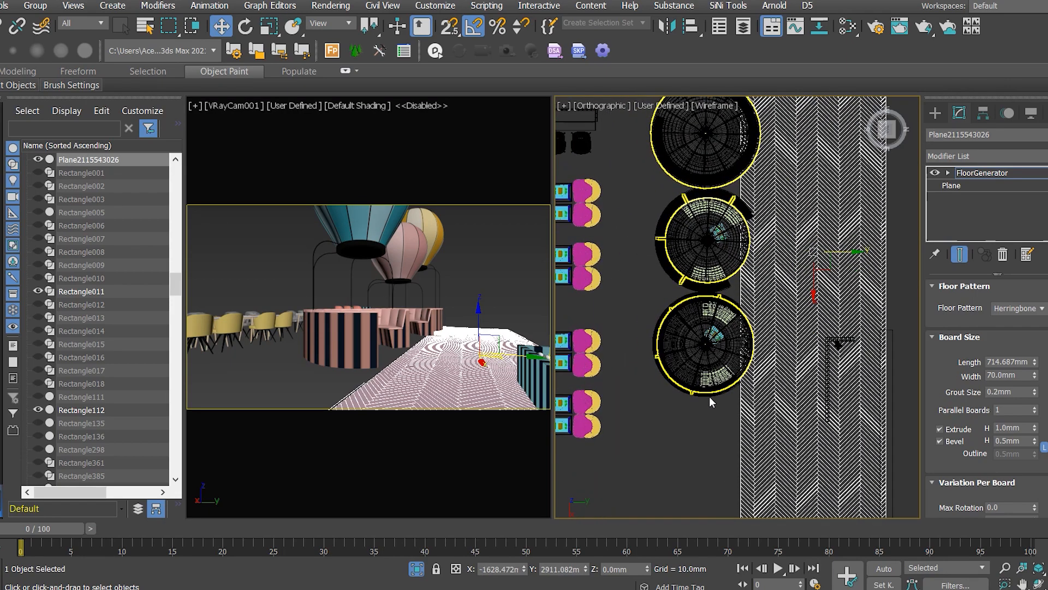
left_click(665, 430)
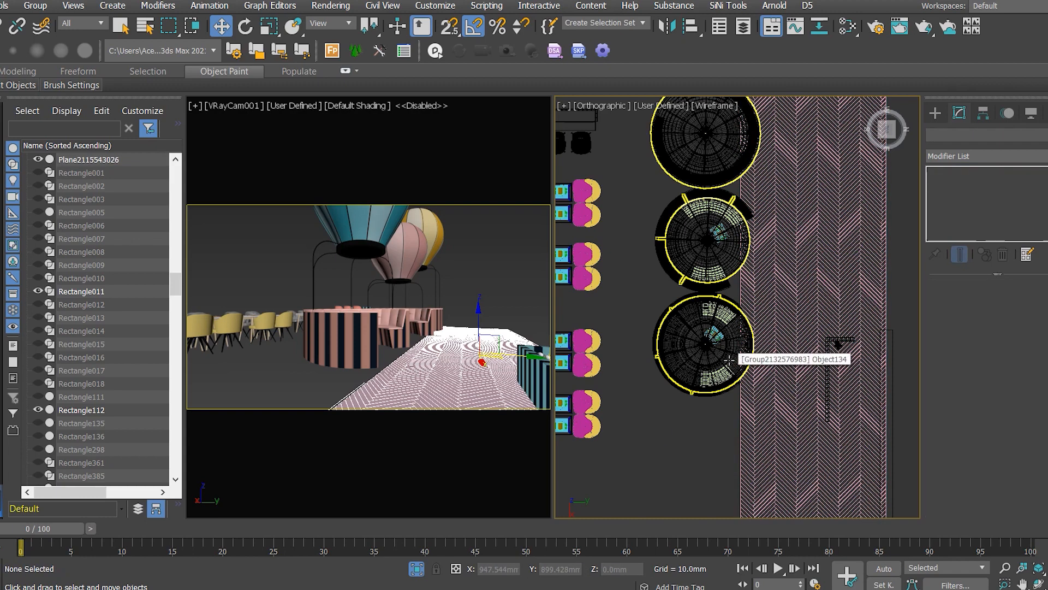
middle_click_drag(653, 269, 653, 368)
scroll(653, 368, "down", 3)
left_click(516, 436)
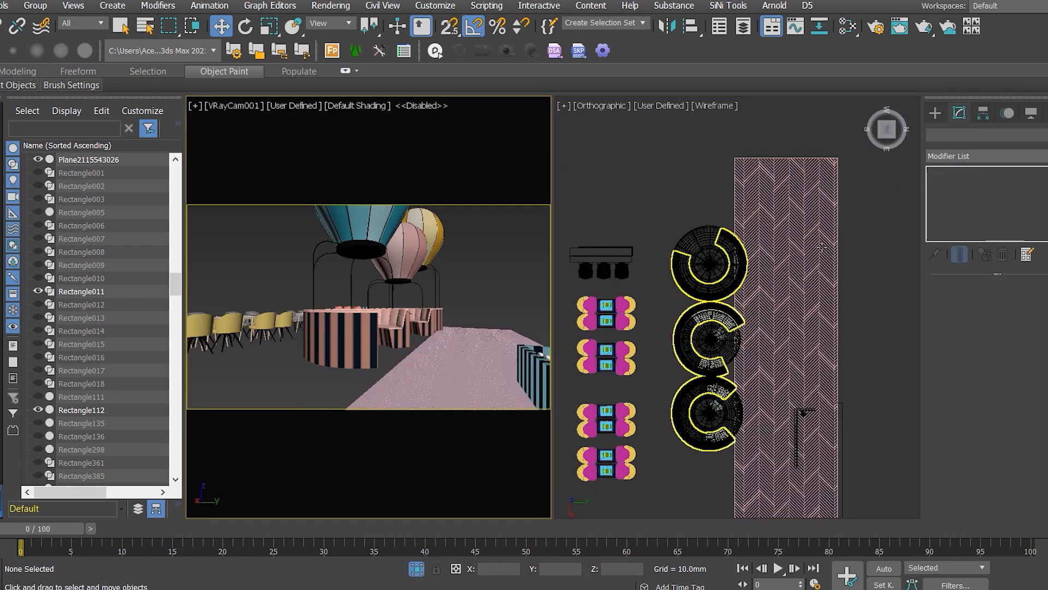
Draw a box under the balloon booths beside the herringbone floor, about 3362 by 12252 mm and 1396 mm deep
middle_click_drag(822, 247, 862, 268)
left_click(935, 113)
left_click(976, 198)
right_click(806, 294)
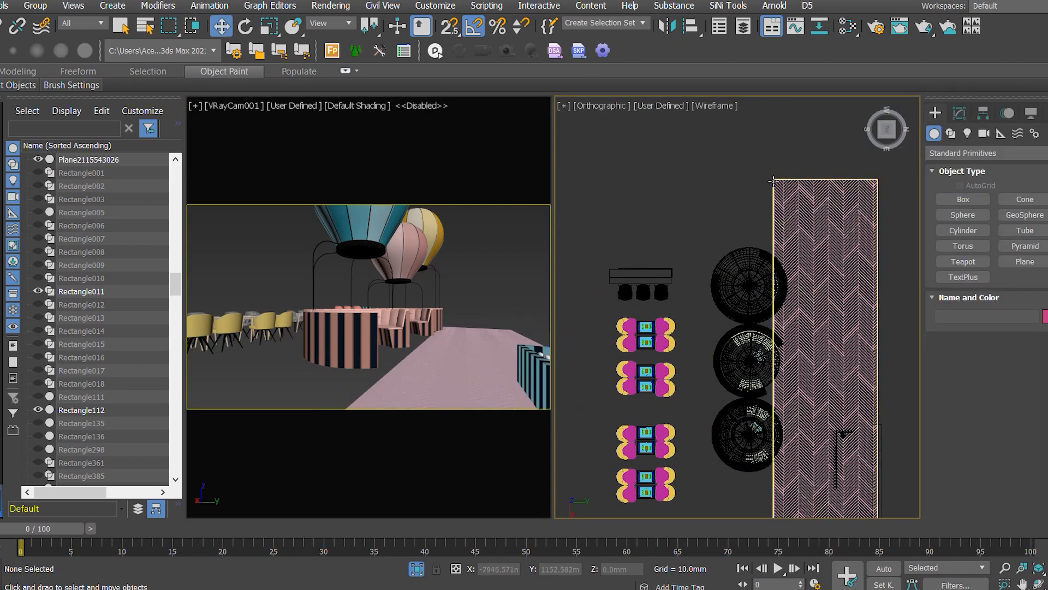
left_click(775, 183)
key("s")
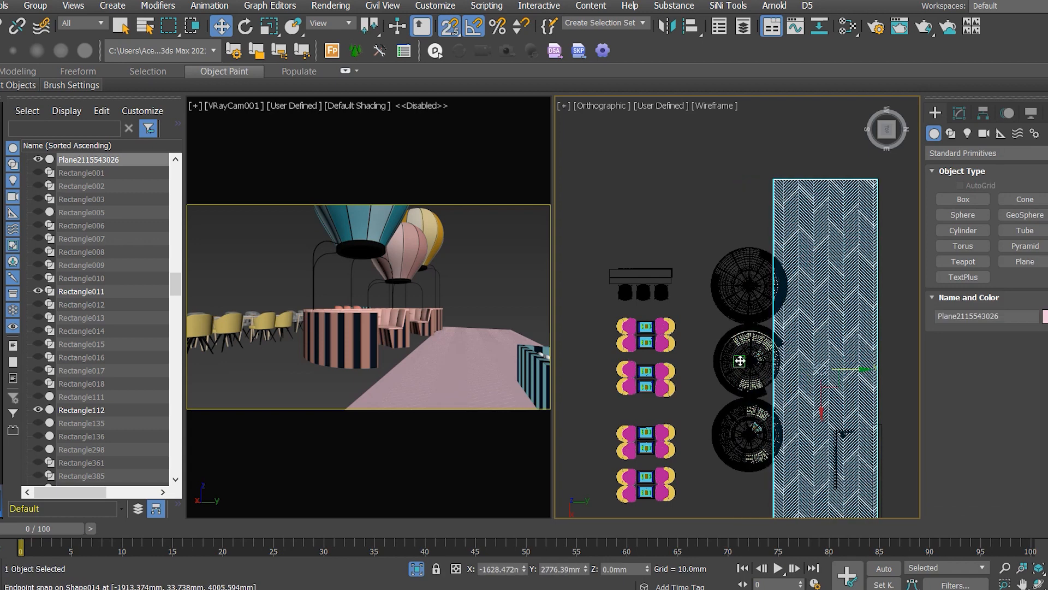
left_click(973, 200)
scroll(738, 215, "down", 2)
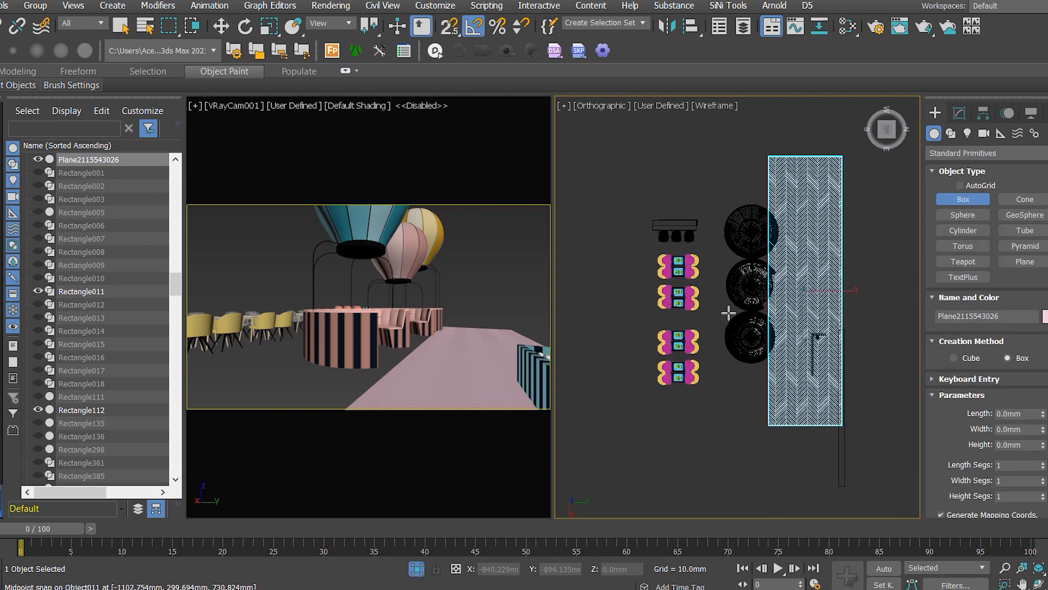
left_click_drag(767, 411, 695, 154)
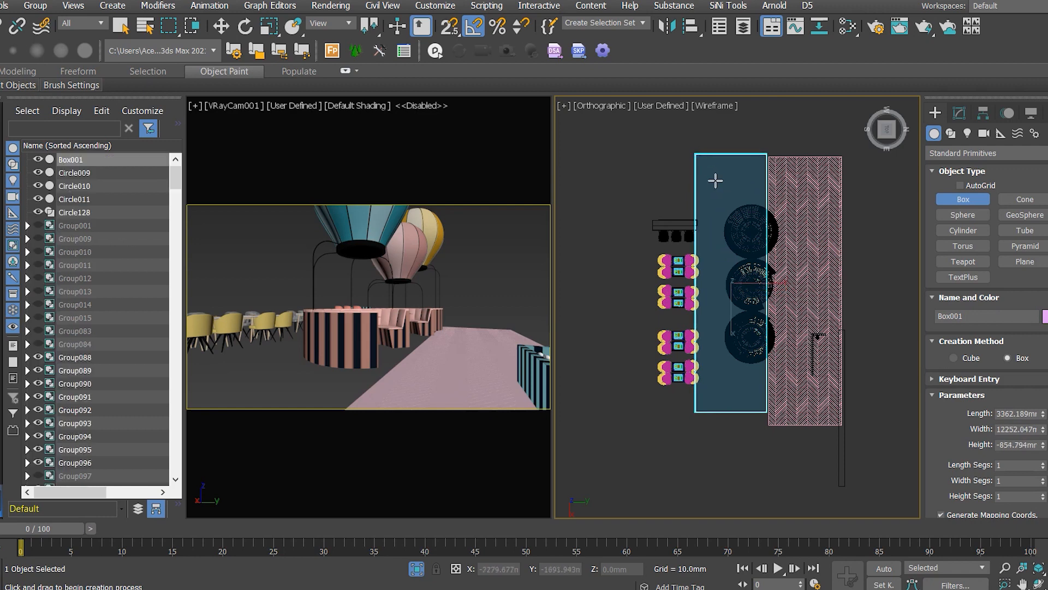
left_click(719, 191)
In the Right view, raise the box to Z of about 226 mm so its upper face meets the booth bases
key("w")
key("f")
key("z")
middle_click_drag(808, 307, 691, 346)
scroll(777, 327, "up", 9)
scroll(786, 365, "down", 7)
scroll(811, 389, "down", 4)
middle_click_drag(809, 398, 726, 408, "alt")
left_click(890, 136)
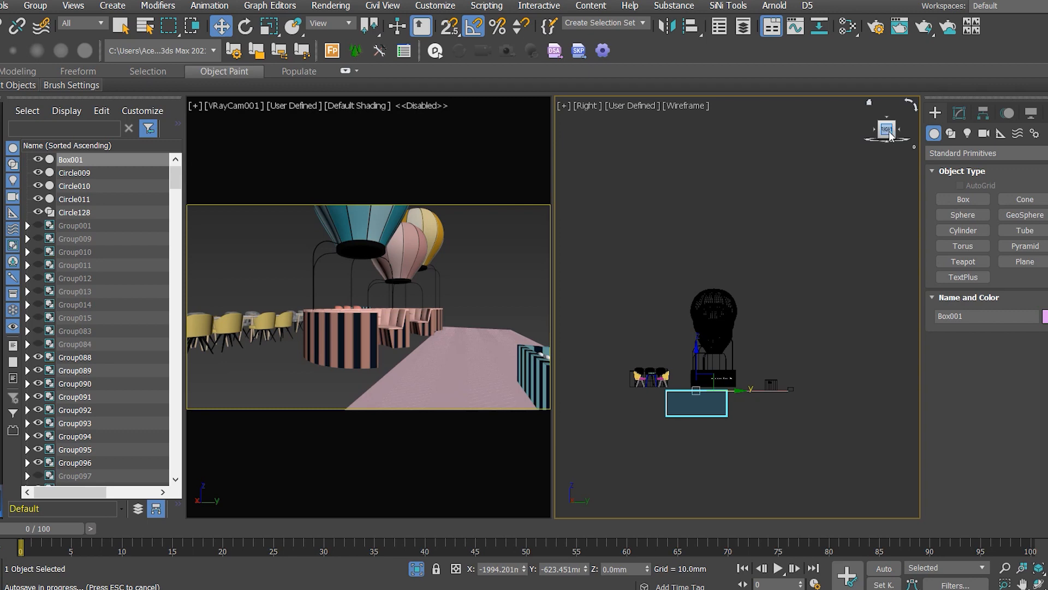
scroll(738, 394, "up", 10)
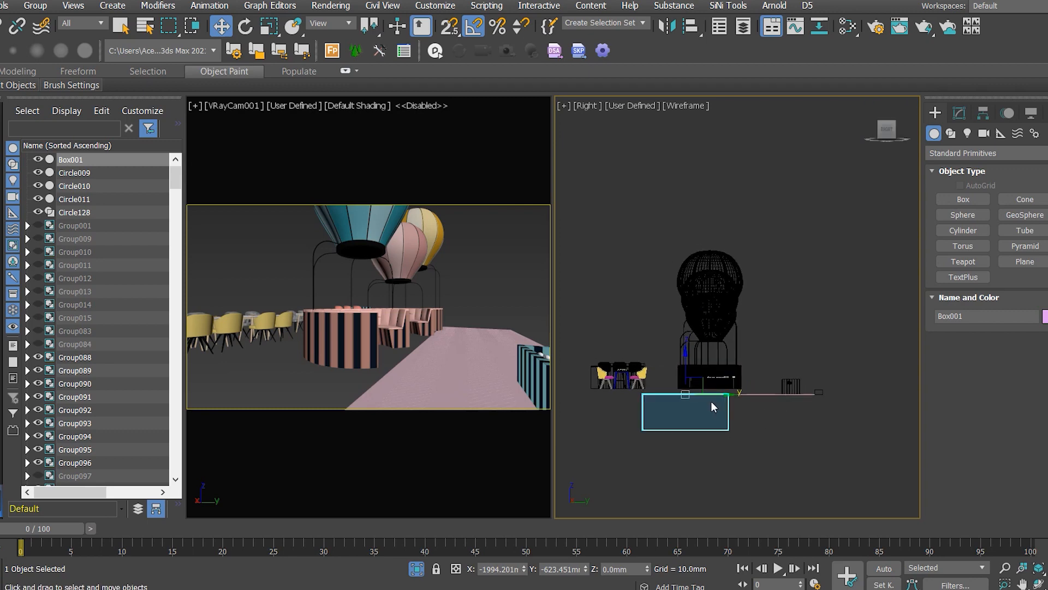
scroll(753, 378, "down", 4)
scroll(659, 360, "up", 5)
left_click_drag(654, 404, 649, 360)
scroll(657, 372, "up", 8)
scroll(616, 448, "down", 6)
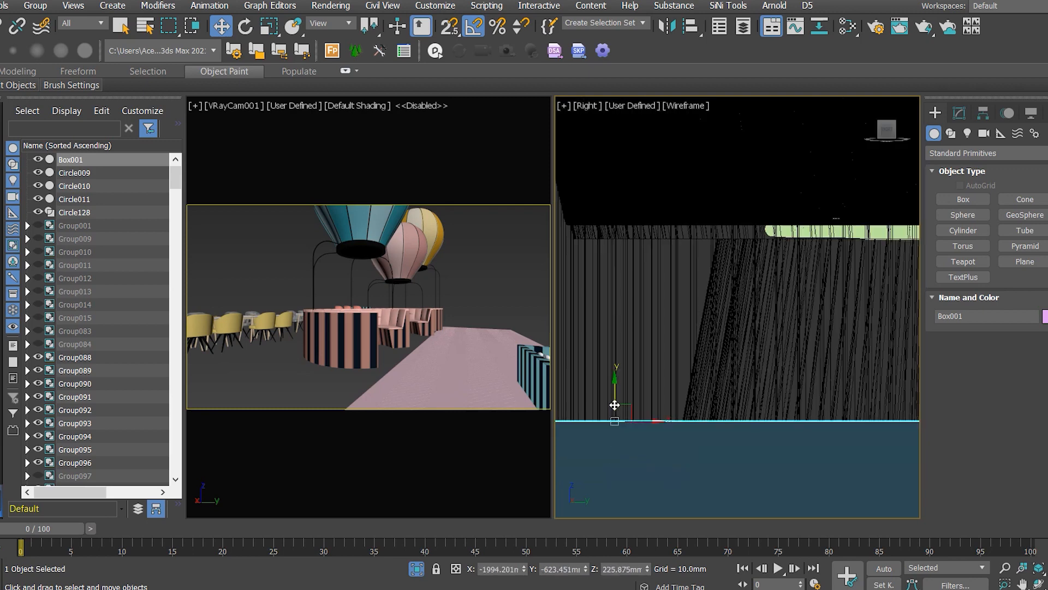
Raise the blue striped counter slightly above the herringbone floor
left_click(733, 410)
scroll(809, 399, "up", 7)
middle_click_drag(821, 447, 723, 418)
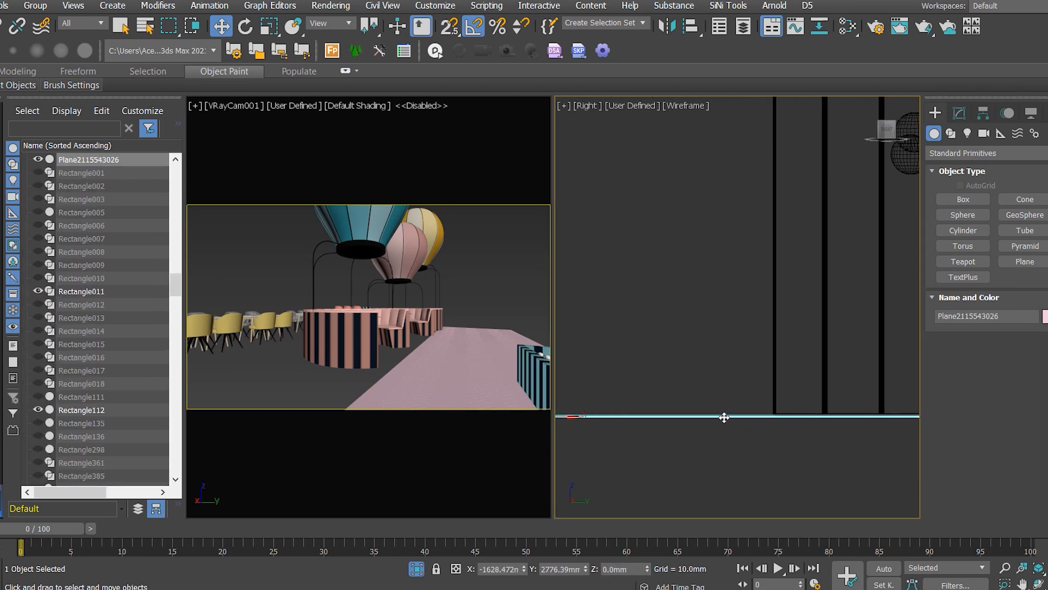
scroll(725, 418, "down", 5)
scroll(658, 386, "down", 5)
scroll(608, 421, "up", 5)
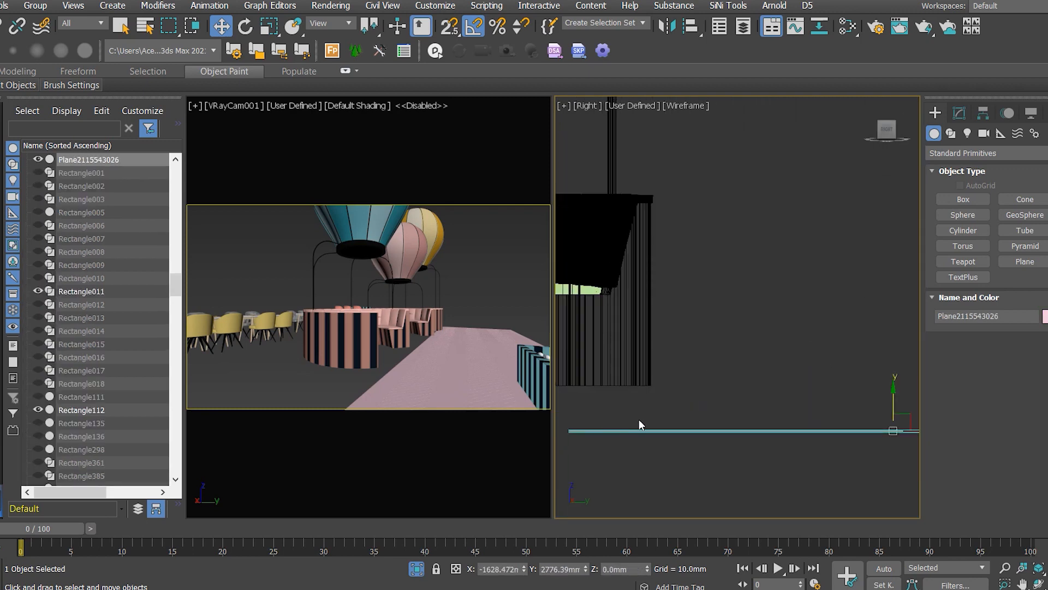
scroll(821, 375, "down", 5)
scroll(822, 392, "up", 5)
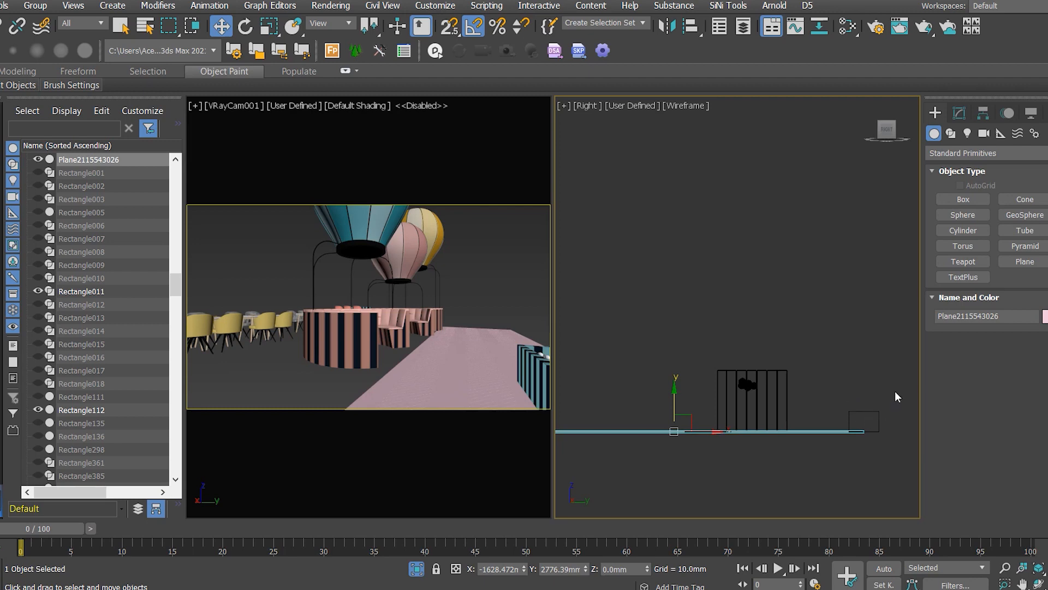
left_click(768, 381)
left_click_drag(734, 368, 735, 364)
Set the FloorGenerator extrude height of the herringbone floor to 28.78 mm
left_click(675, 432)
scroll(709, 433, "up", 10)
left_click(959, 113)
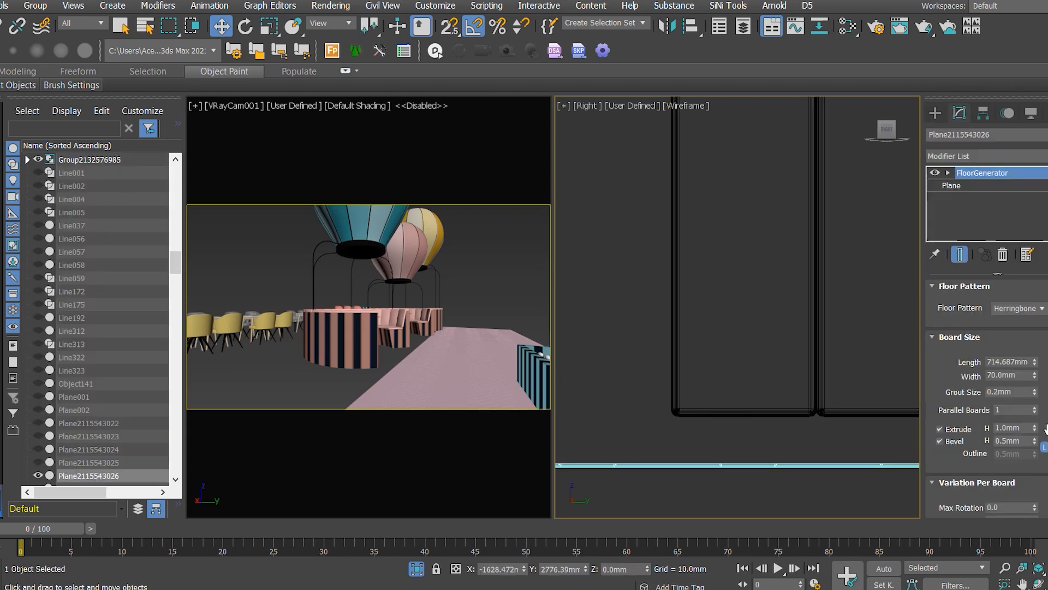
left_click_drag(1034, 427, 1034, 396)
scroll(803, 412, "down", 10)
scroll(745, 415, "up", 5)
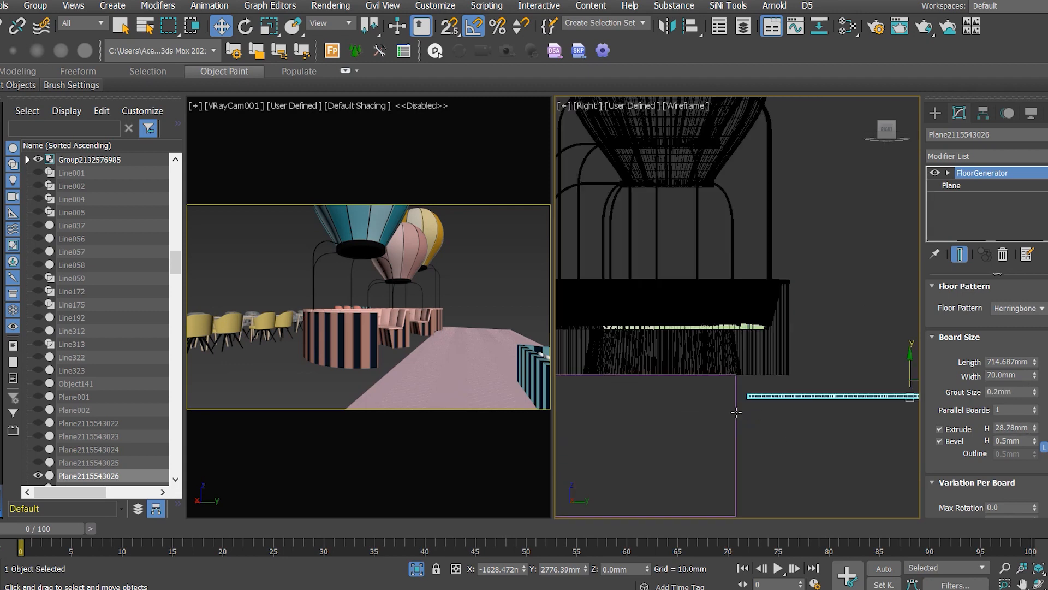
Slide the box toward the herringbone floor until its edge lines up with the booths' outer edge, Y about -103.5 mm
left_click(737, 421)
scroll(696, 412, "up", 2)
middle_click_drag(614, 384, 675, 397)
left_click_drag(608, 370, 681, 382)
middle_click_drag(888, 377, 699, 377)
scroll(699, 377, "up", 8)
left_click_drag(701, 350, 718, 325)
key("s")
scroll(719, 379, "down", 4)
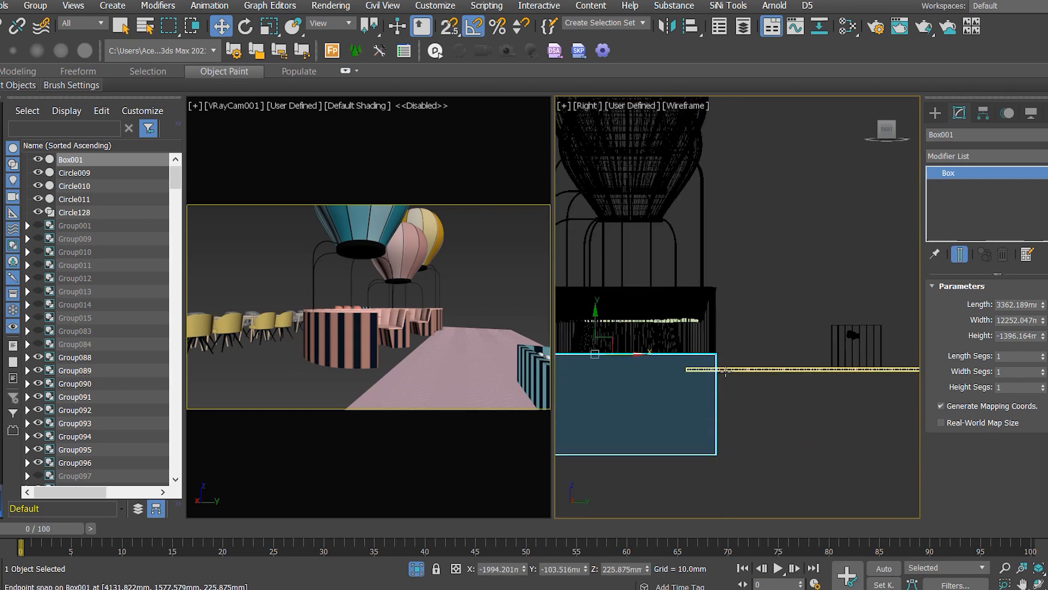
Move the box and the herringbone floor together about 296.6 mm toward the counter
left_click_drag(692, 370, 689, 368)
left_click_drag(730, 405, 756, 405)
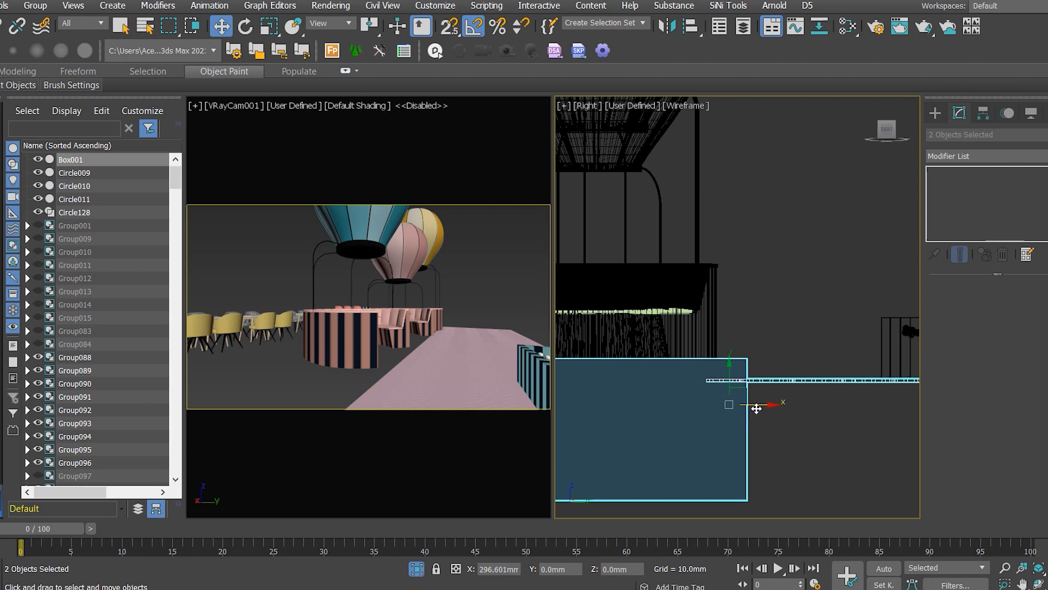
left_click(758, 441)
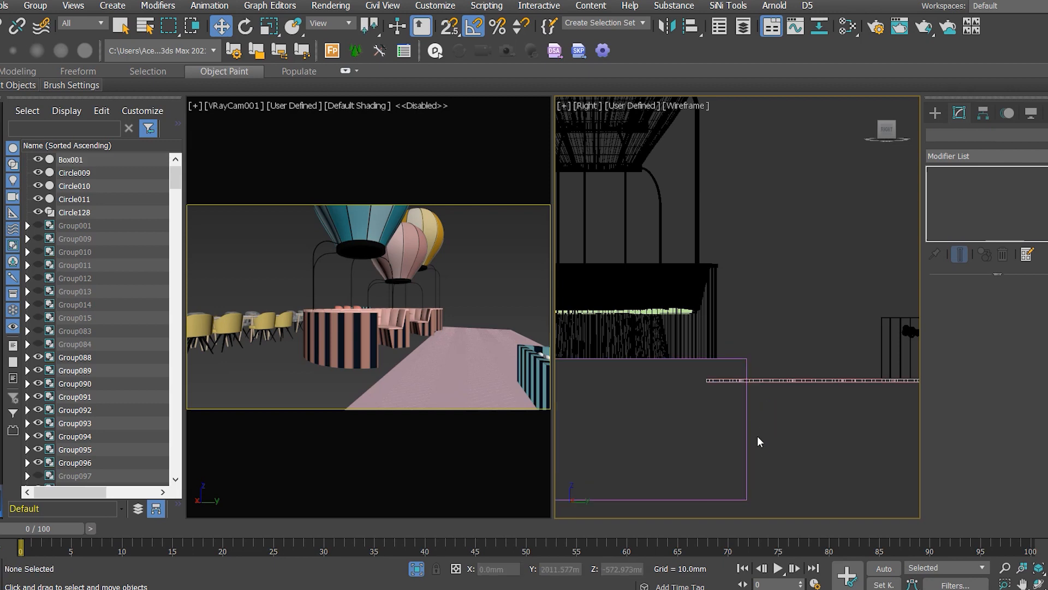
Add an Edit Poly modifier to the box under the booths
left_click(700, 429)
left_click(999, 156)
left_click(955, 207)
key("q")
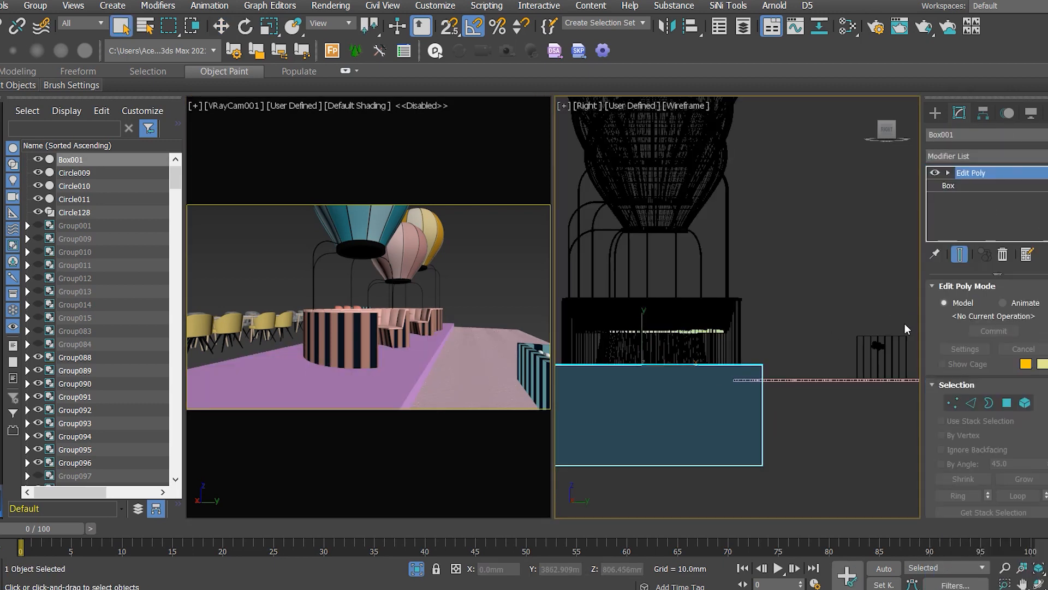
Move the vertices at the box's dining side about 3145 mm outward so it extends beneath the dining tables
scroll(906, 323, "down", 3)
key("w")
left_click_drag(717, 368, 604, 368)
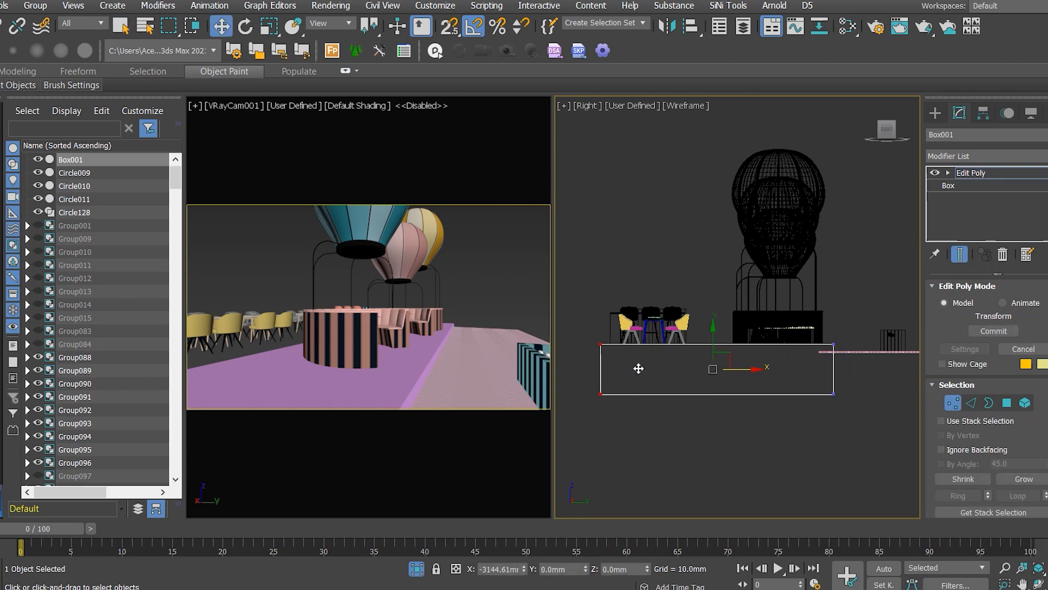
key("1")
middle_click_drag(849, 286, 779, 309)
scroll(858, 375, "up", 4)
left_click(733, 479)
left_click(623, 362)
scroll(624, 364, "up", 3)
scroll(827, 406, "down", 6)
key("1")
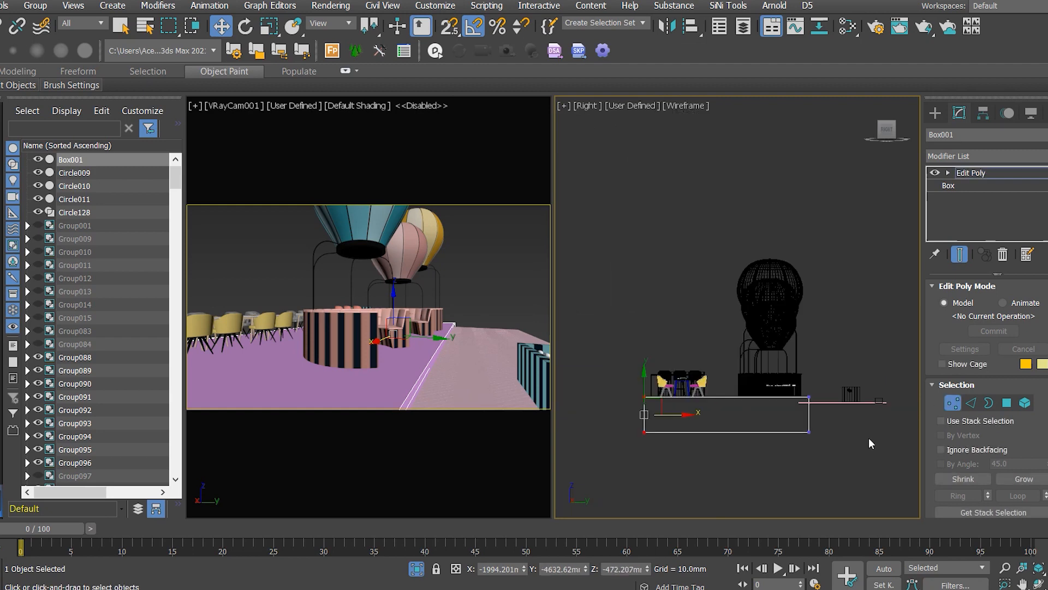
Raise the box's bottom vertices close to its upper face to form a thin floor slab
left_click_drag(870, 438, 622, 418)
scroll(836, 412, "up", 4)
middle_click_drag(558, 444, 625, 448)
left_click_drag(593, 450, 606, 354)
key("1")
Nudge the slab's bottom vertices further up to thin it and finish vertex editing
right_click(454, 351)
scroll(813, 379, "up", 5)
scroll(869, 378, "up", 2)
right_click(892, 397)
key("1")
scroll(853, 397, "down", 6)
scroll(567, 388, "up", 7)
middle_click_drag(568, 384, 662, 387)
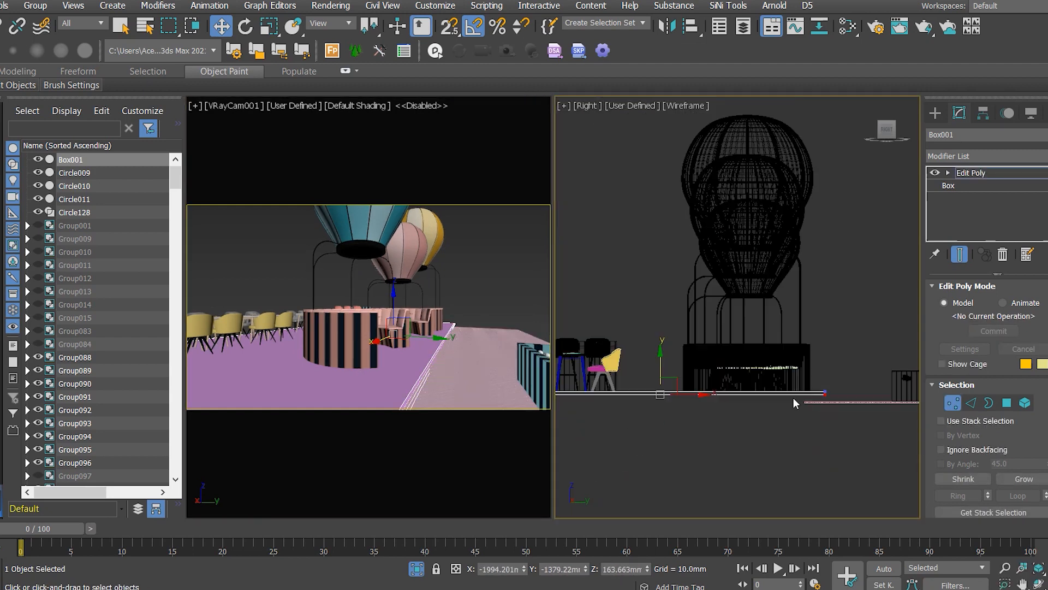
left_click_drag(669, 405, 660, 392)
scroll(660, 392, "down", 8)
key("1")
Copy the slab straight down and place the copy at Z of about 46 mm
middle_click_drag(830, 368, 678, 386)
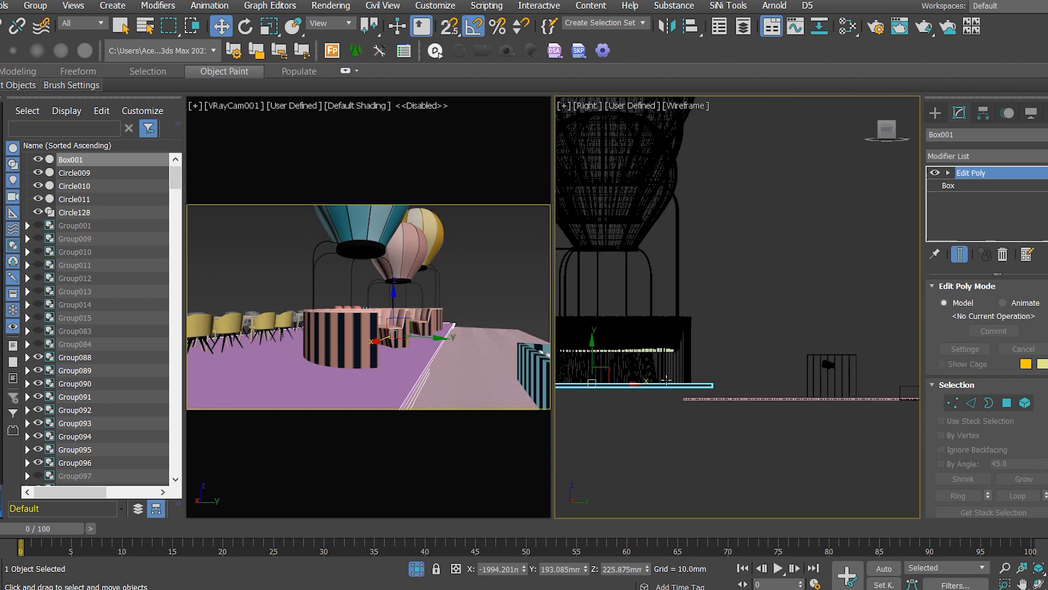
left_click_drag(594, 351, 595, 360, "shift")
key("Return")
scroll(697, 399, "up", 3)
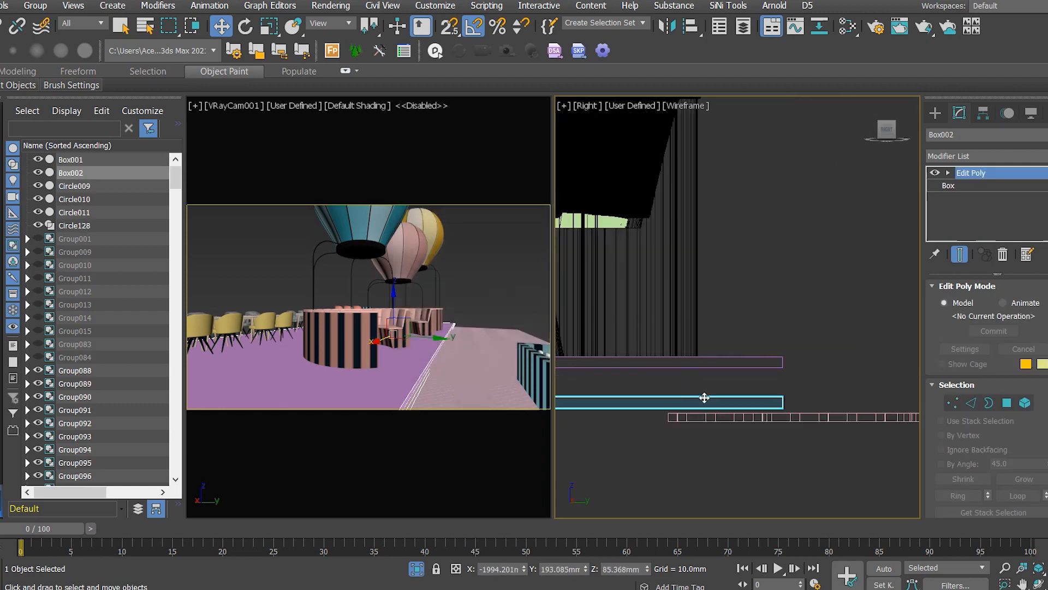
scroll(813, 411, "up", 3)
scroll(856, 428, "down", 5)
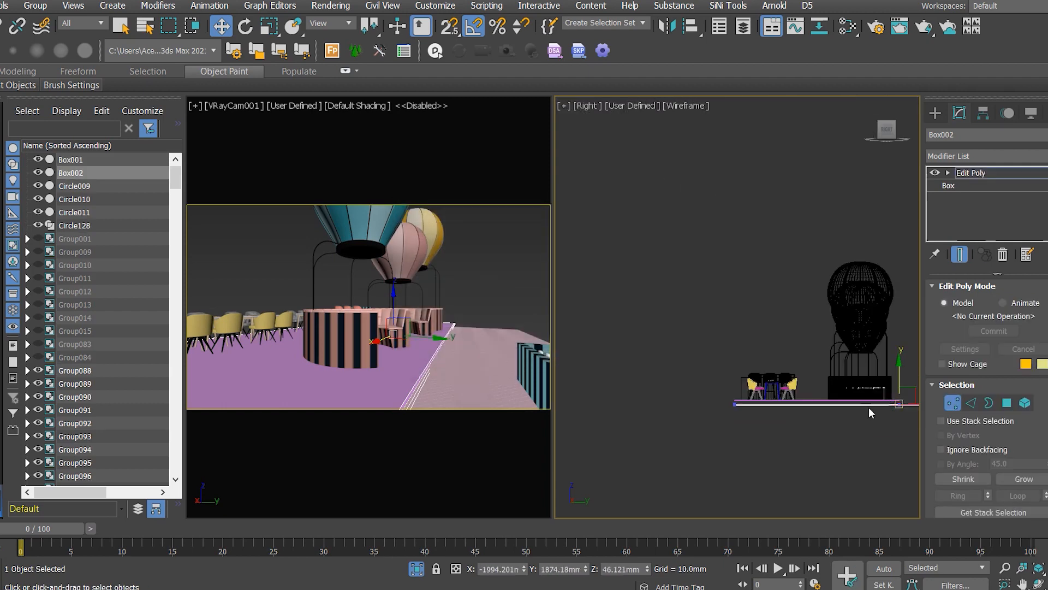
Raise the lower slab's top vertices to Z of about 191 mm to meet the upper slab
scroll(640, 404, "up", 5)
left_click_drag(629, 407, 630, 408)
scroll(634, 407, "down", 5)
scroll(645, 405, "up", 5)
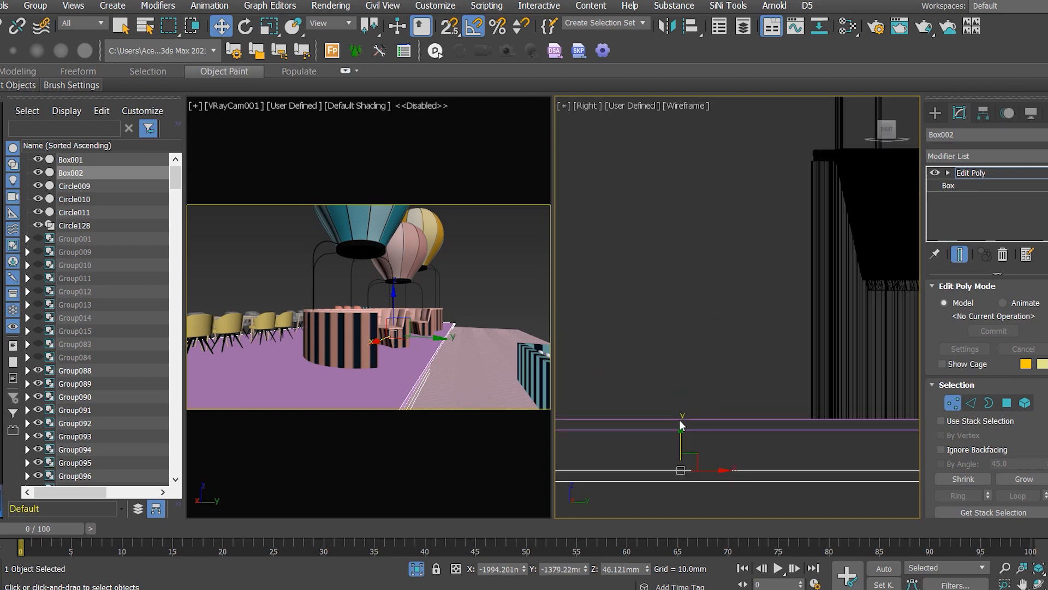
scroll(647, 406, "down", 5)
scroll(711, 420, "up", 3)
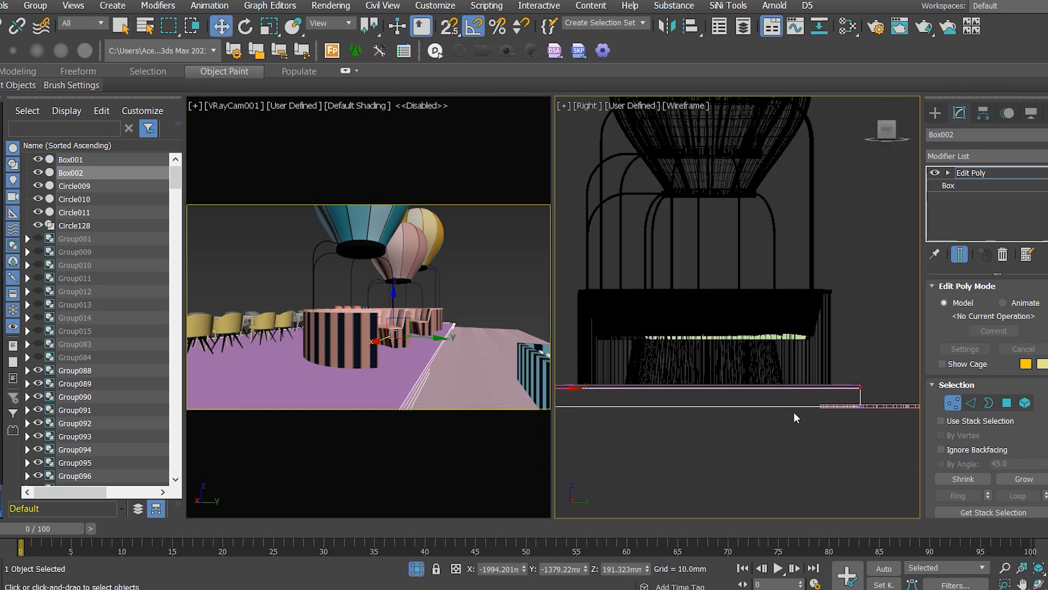
Move the lower slab's end vertices on the counter side about 93 mm inward to recess it beneath the upper slab
scroll(869, 385, "up", 5)
left_click_drag(894, 431, 855, 422)
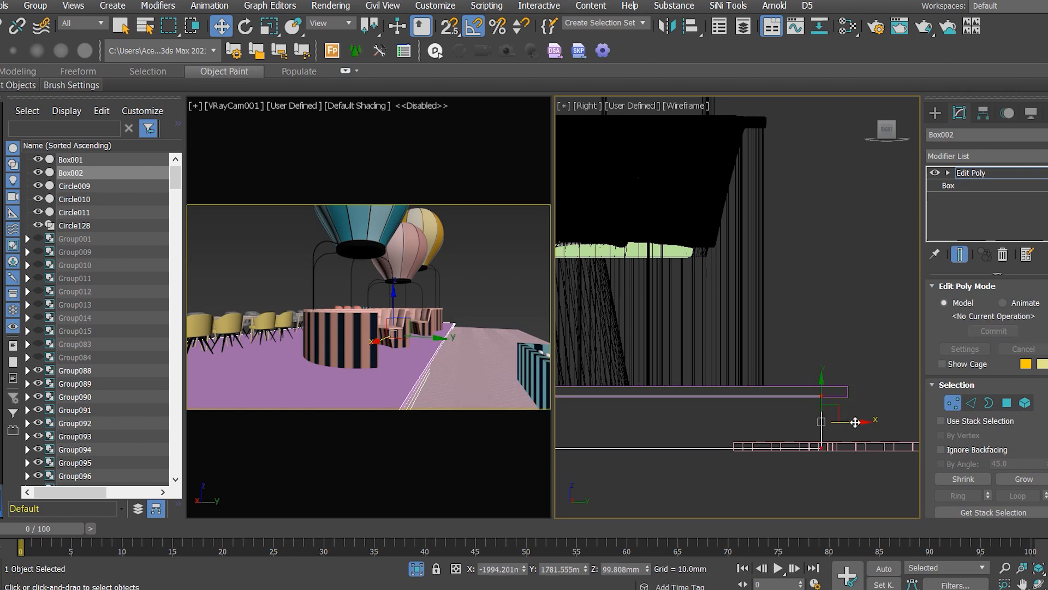
left_click(867, 363)
key("1")
scroll(853, 404, "down", 4)
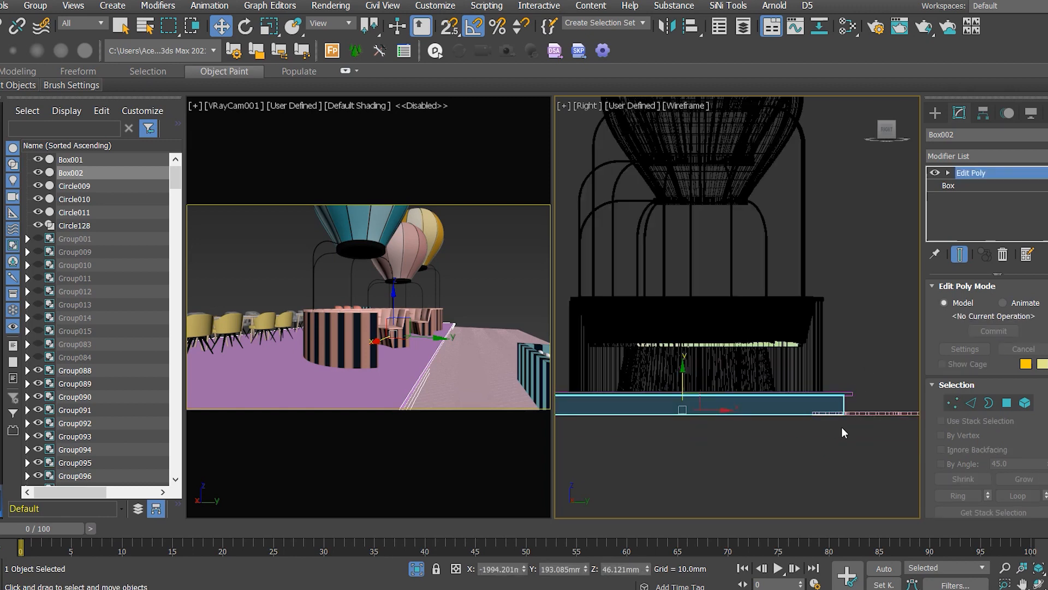
Display the orthographic viewport with default shading and examine the platform and floor from an angle
middle_click_drag(837, 424, 819, 437, "alt")
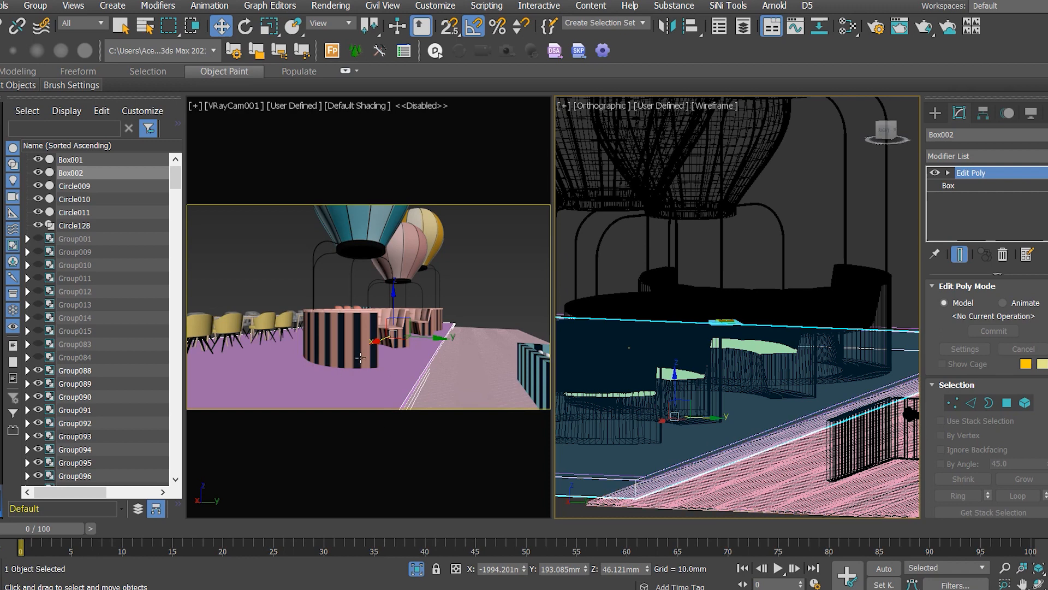
scroll(786, 470, "down", 5)
left_click(789, 489)
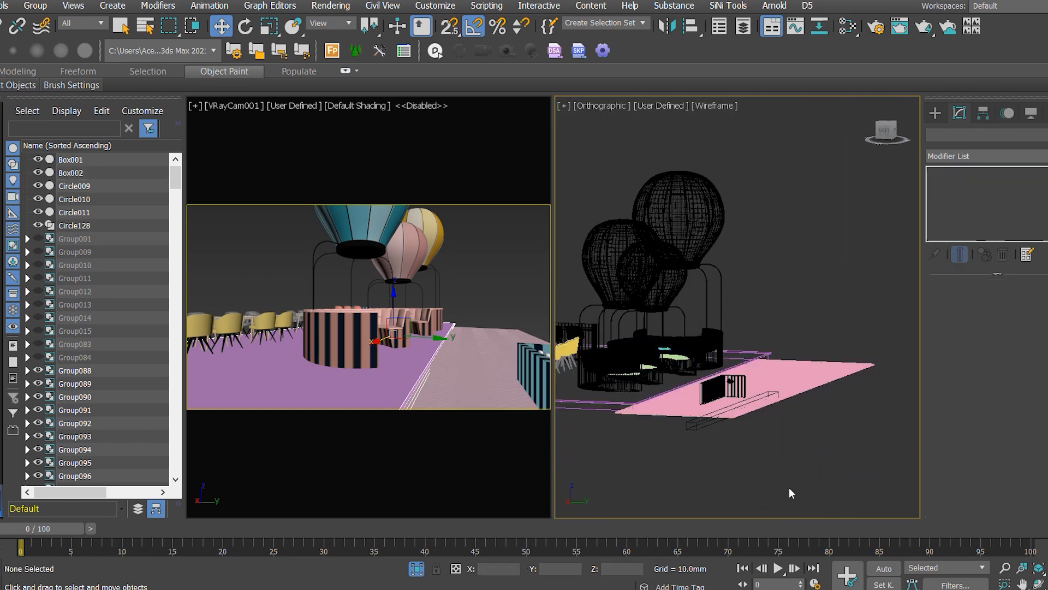
key("F3")
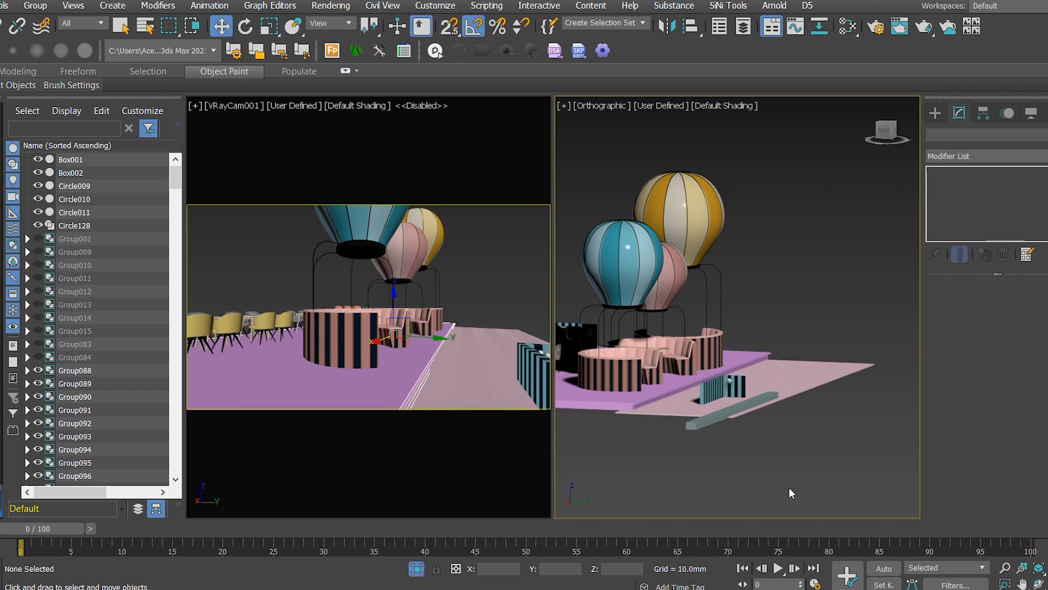
scroll(740, 401, "up", 5)
scroll(740, 403, "down", 6)
middle_click_drag(739, 403, 833, 440, "alt")
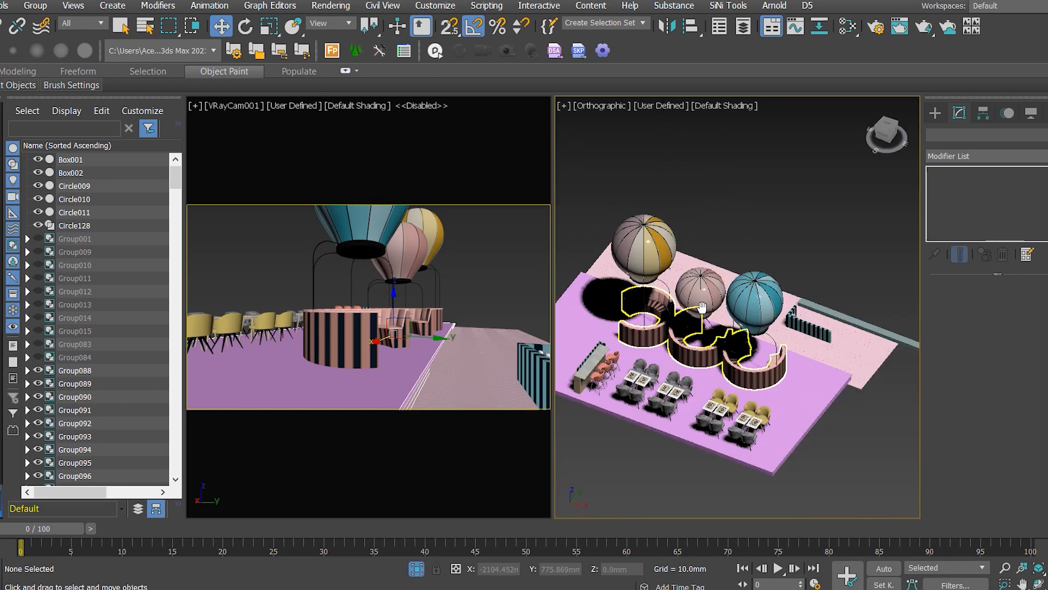
Examine the platform, booths, seating and herringbone walkway from several angles
scroll(662, 332, "up", 6)
scroll(662, 333, "down", 4)
middle_click_drag(662, 332, 579, 301, "alt")
middle_click_drag(775, 333, 858, 385)
scroll(792, 377, "down", 5)
middle_click_drag(792, 376, 792, 306, "alt")
scroll(759, 382, "up", 5)
scroll(754, 406, "down", 3)
scroll(760, 413, "down", 3)
Unhide all scene objects and display the interior from the top in wireframe
right_click(840, 400)
left_click(862, 334)
middle_click_drag(792, 306, 585, 348)
key("t")
key("F3")
left_click(887, 130)
scroll(716, 334, "up", 3)
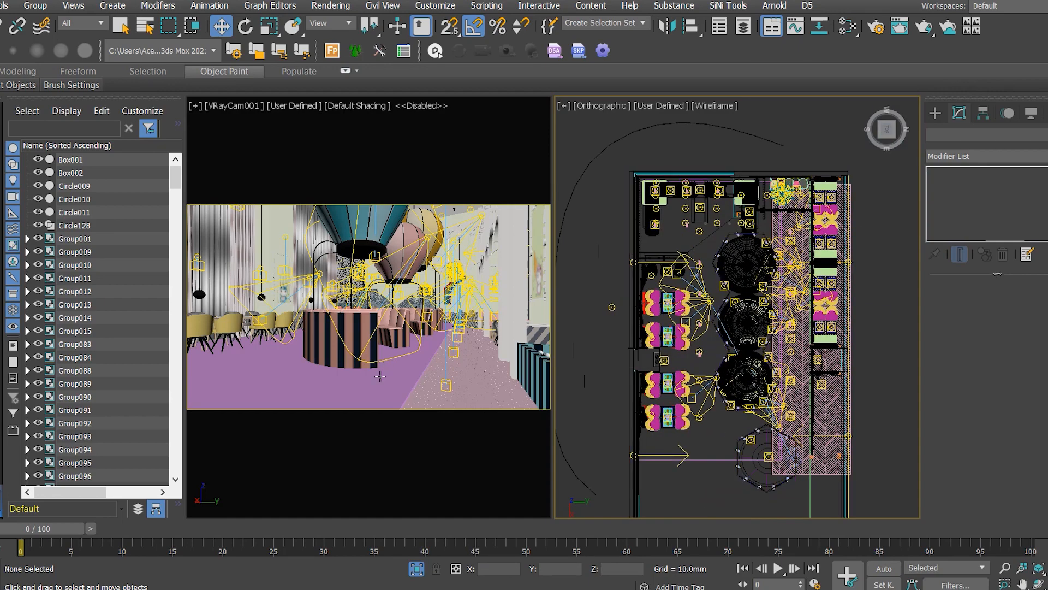
Move the upper platform slab's end vertices further outward in the plan to lengthen the slab
left_click(379, 384)
middle_click_drag(736, 404, 704, 294)
key("1")
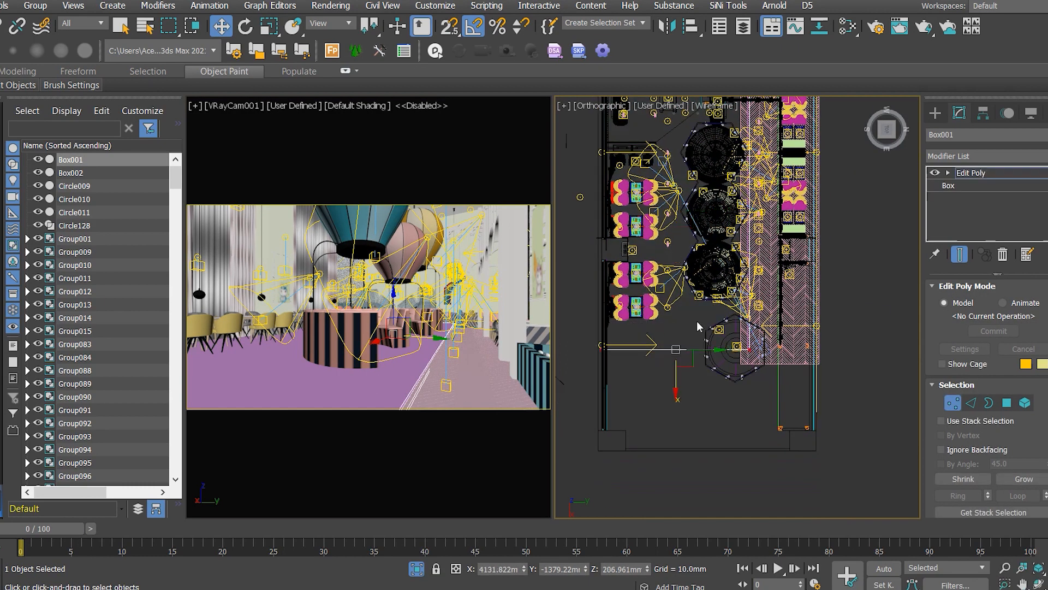
left_click_drag(683, 392, 684, 413)
key("1")
middle_click_drag(906, 309, 857, 387)
left_click(880, 393)
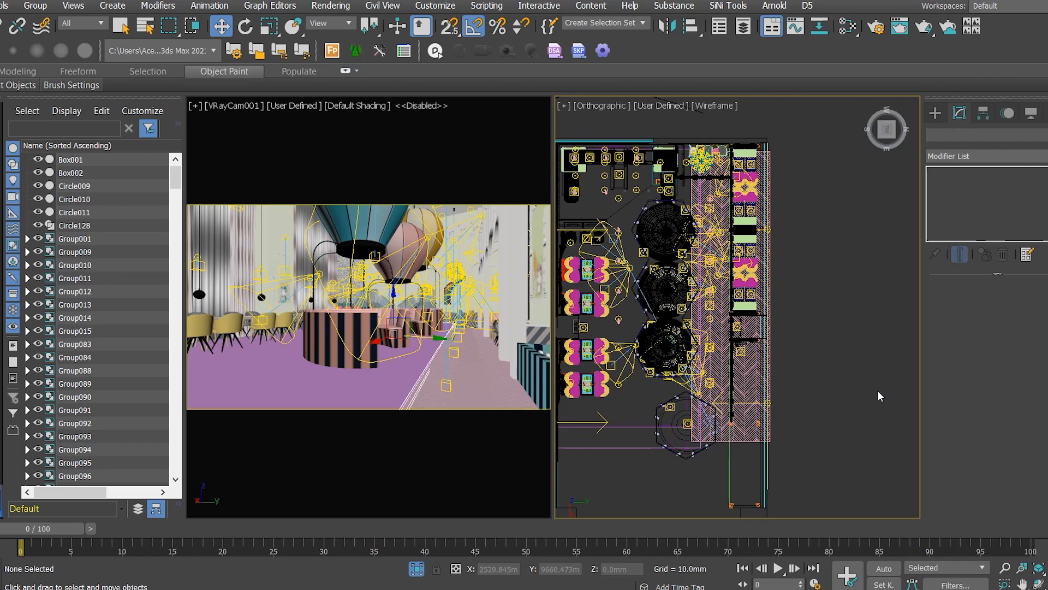
Create a box over the balloon booths beside the herringbone walkway, about 2162 mm long and 12866 mm wide
left_click(935, 113)
left_click(964, 199)
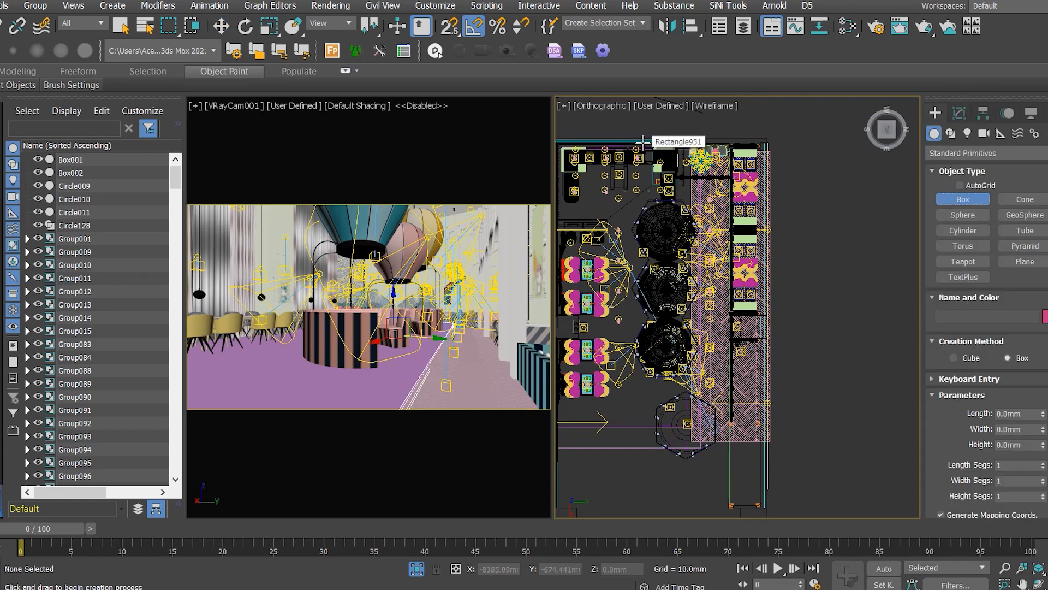
left_click_drag(643, 142, 693, 437)
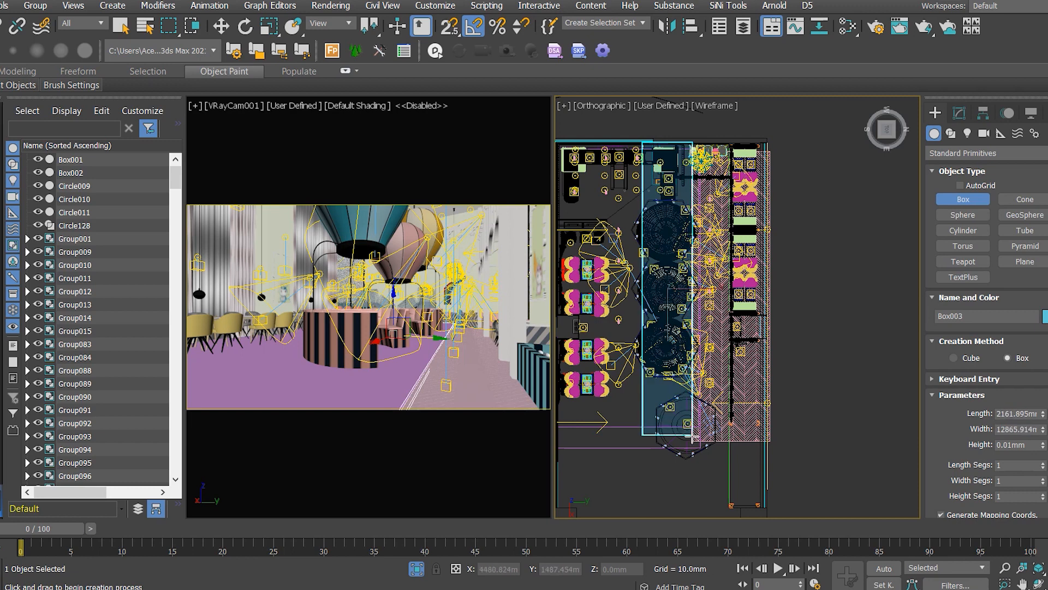
left_click(692, 442)
key("w")
Raise the new box to ceiling level in the front view, at Z of about 6641 mm
key("f")
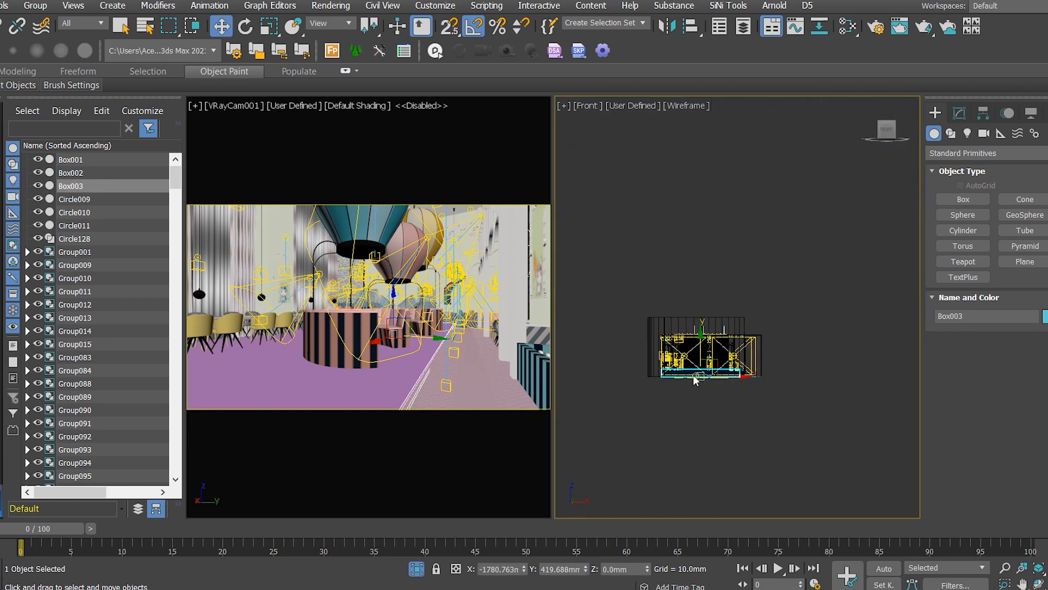
scroll(699, 363, "up", 1)
left_click_drag(700, 355, 690, 304)
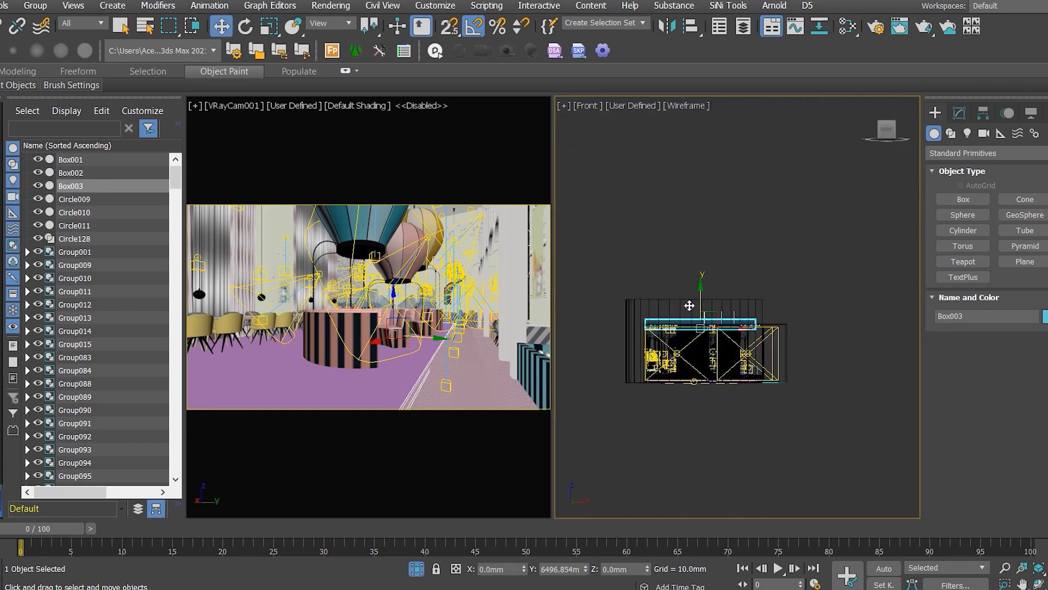
scroll(760, 328, "up", 5)
scroll(754, 317, "up", 5)
scroll(754, 317, "down", 5)
Isolate the new box together with the ceiling
left_click(462, 210, "ctrl")
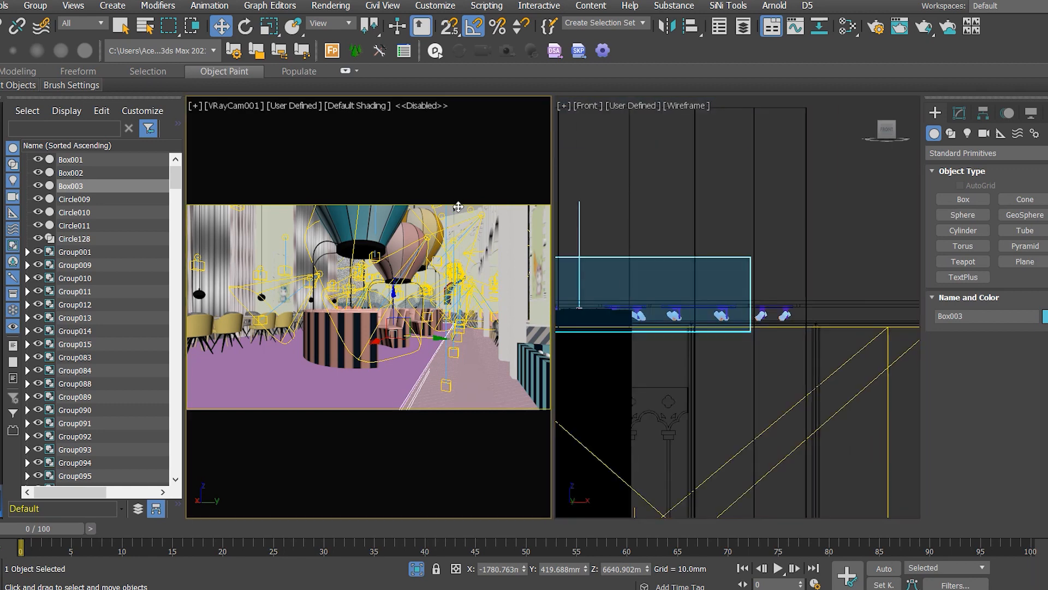
key("shift+f")
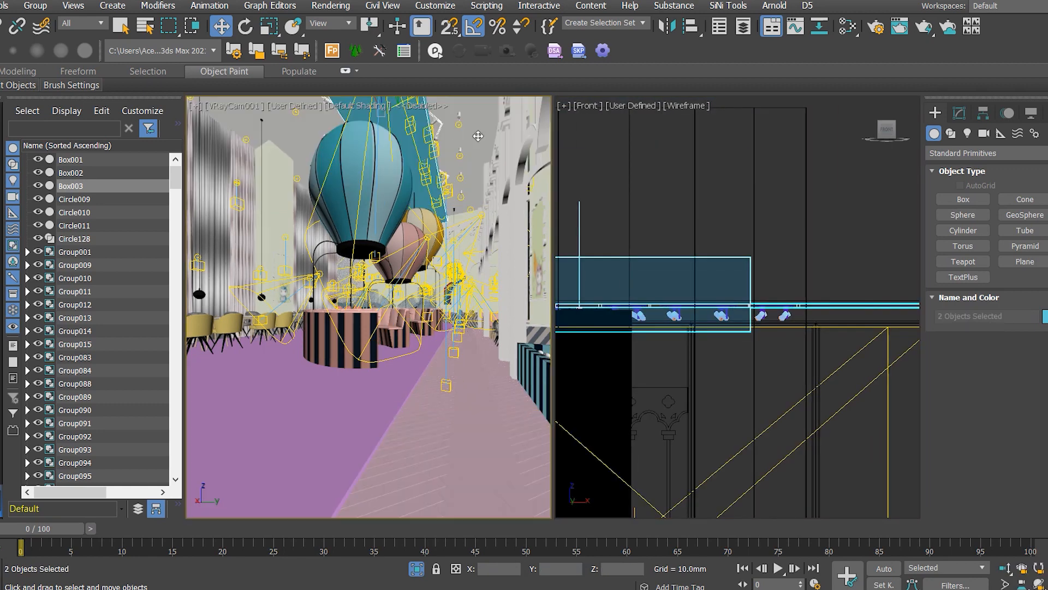
key("alt+q")
left_click(819, 345)
left_click(665, 297)
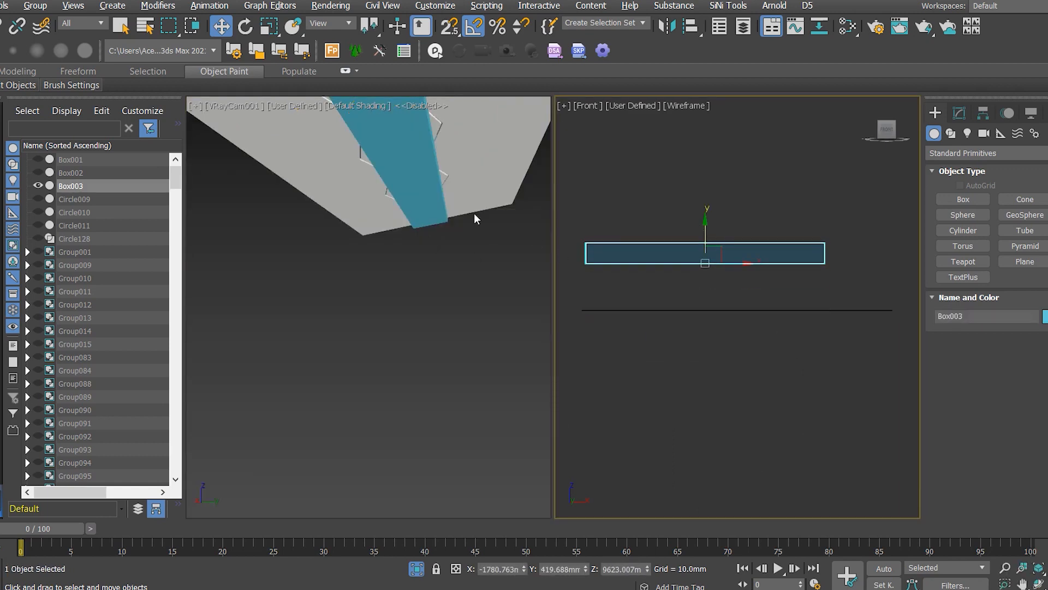
Align the box with the ceiling at Z of about 6784 mm and restore the hidden scene objects
middle_click_drag(776, 378, 670, 385)
left_click(887, 132)
middle_click_drag(634, 312, 752, 329)
scroll(752, 329, "up", 3)
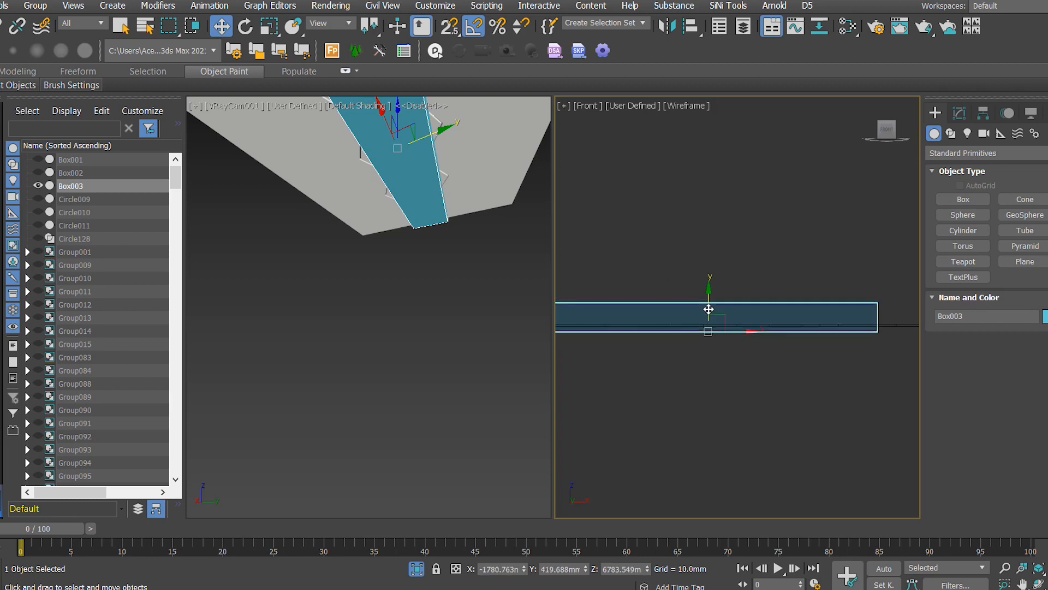
scroll(721, 290, "down", 3)
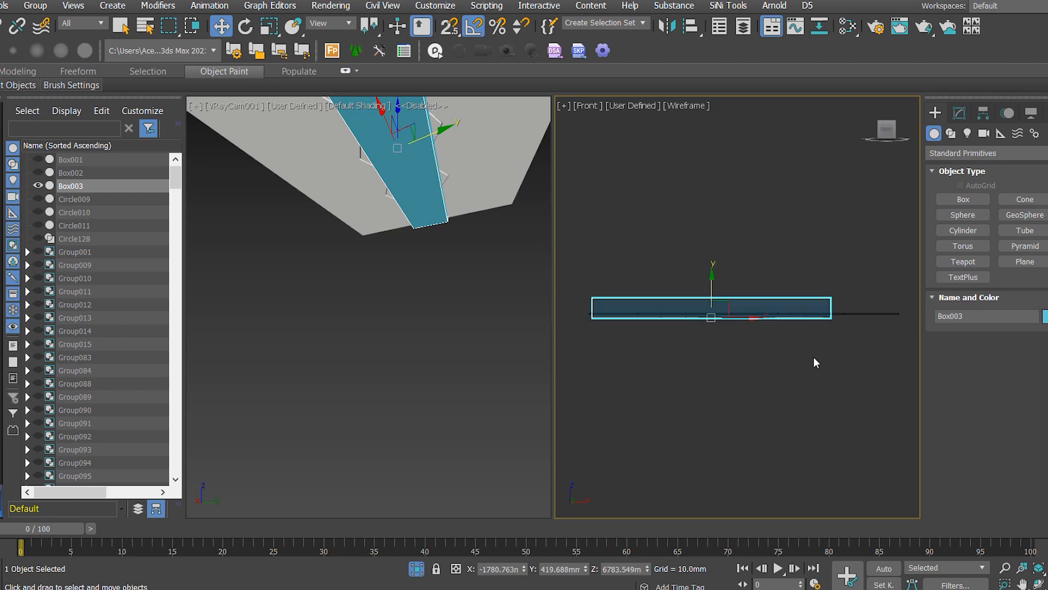
key("Escape")
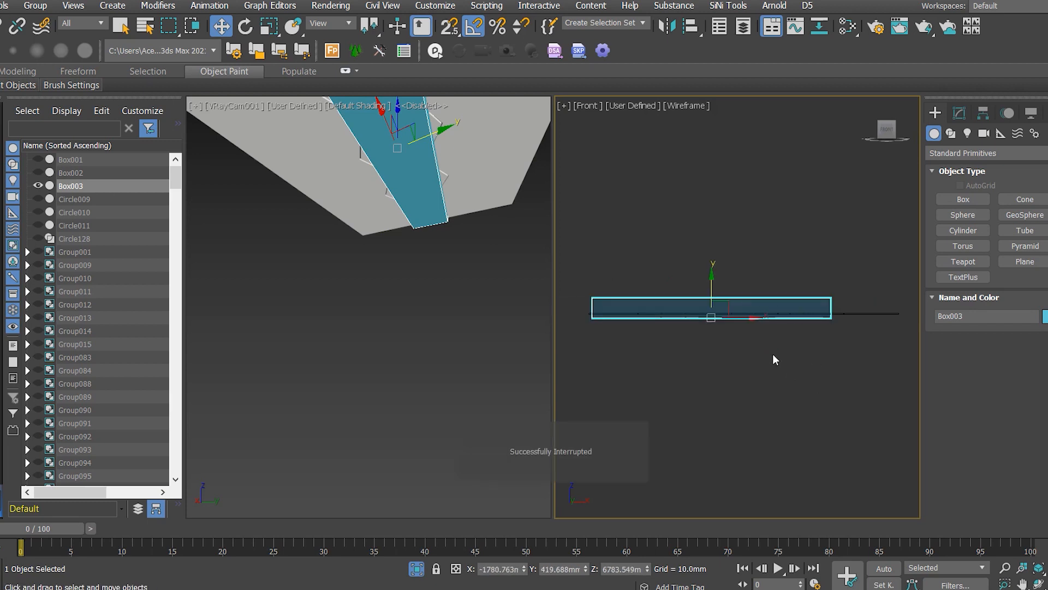
right_click(772, 353)
left_click(786, 270)
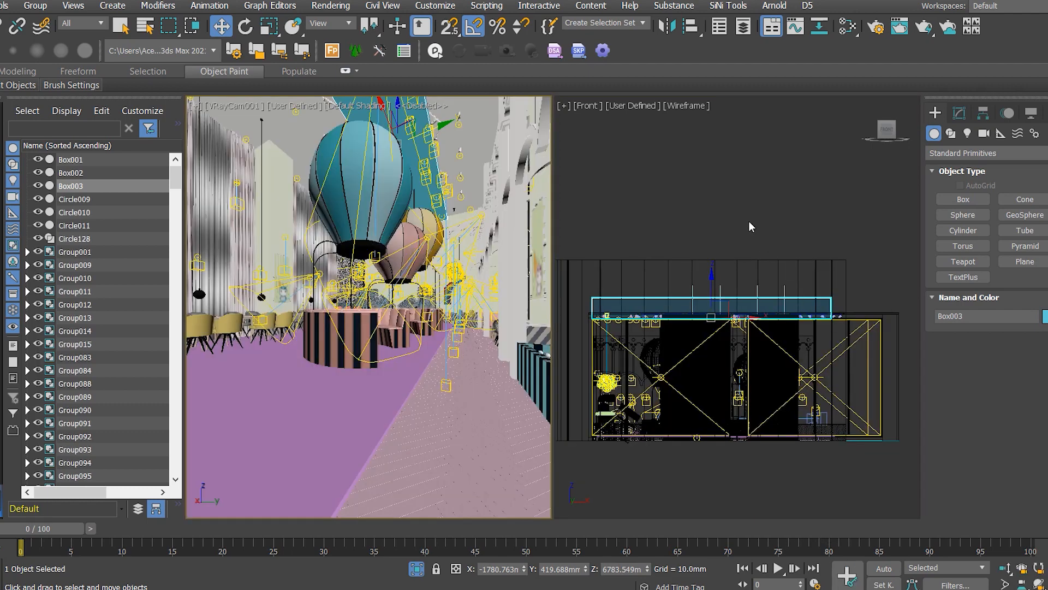
left_click(747, 222)
Turn on the camera view's safe frame and reframe the camera to include more of the dining side
right_click(299, 259)
key("shift+f")
left_click(728, 212)
middle_click_drag(436, 246, 433, 270)
left_click(707, 171)
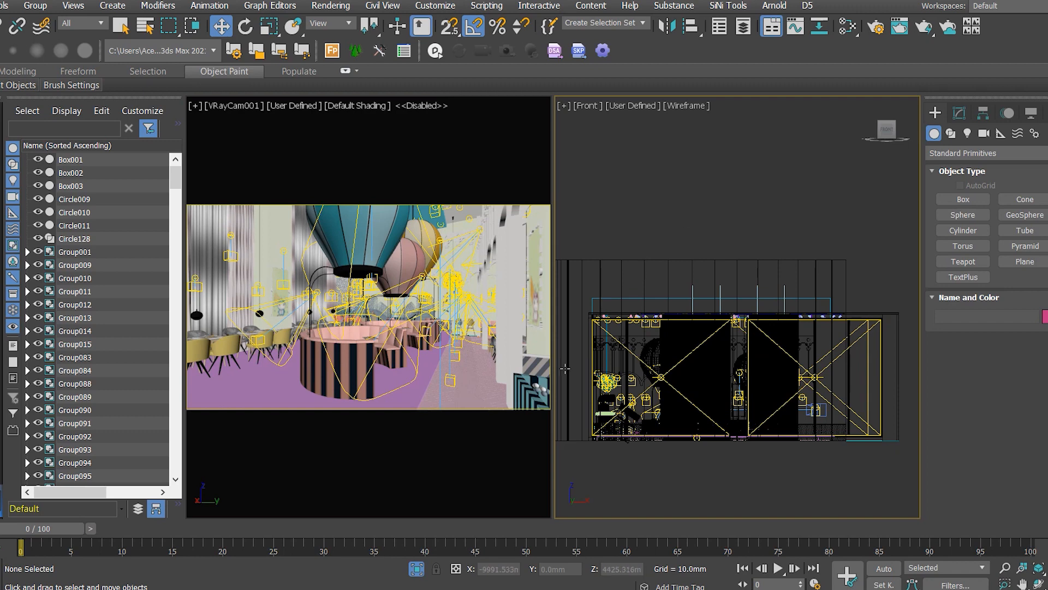
left_click(551, 334)
left_click(726, 237)
middle_click_drag(211, 296, 256, 299)
left_click(620, 184)
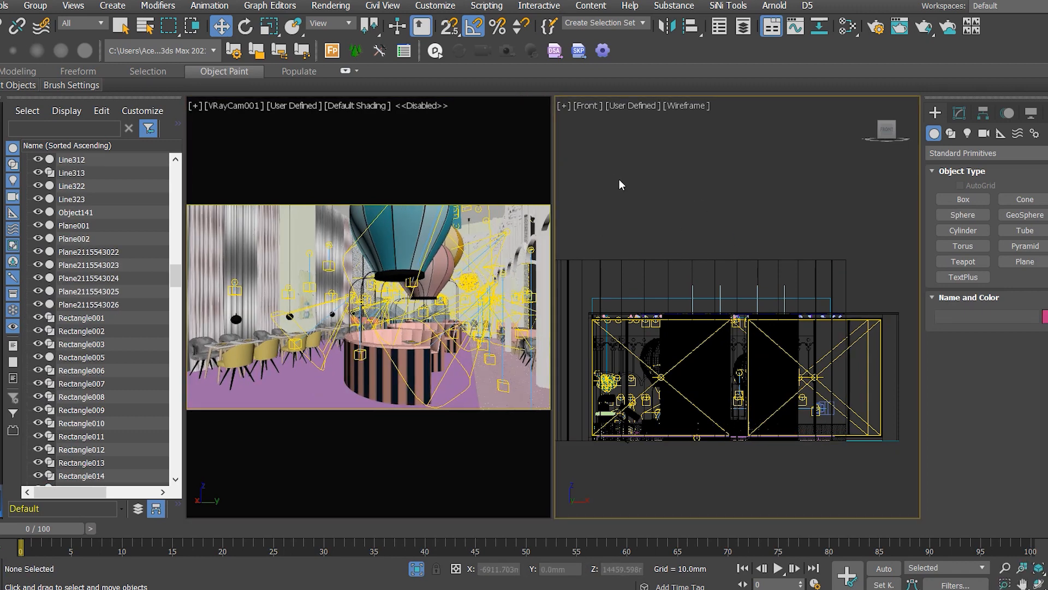
middle_click_drag(428, 259, 430, 246)
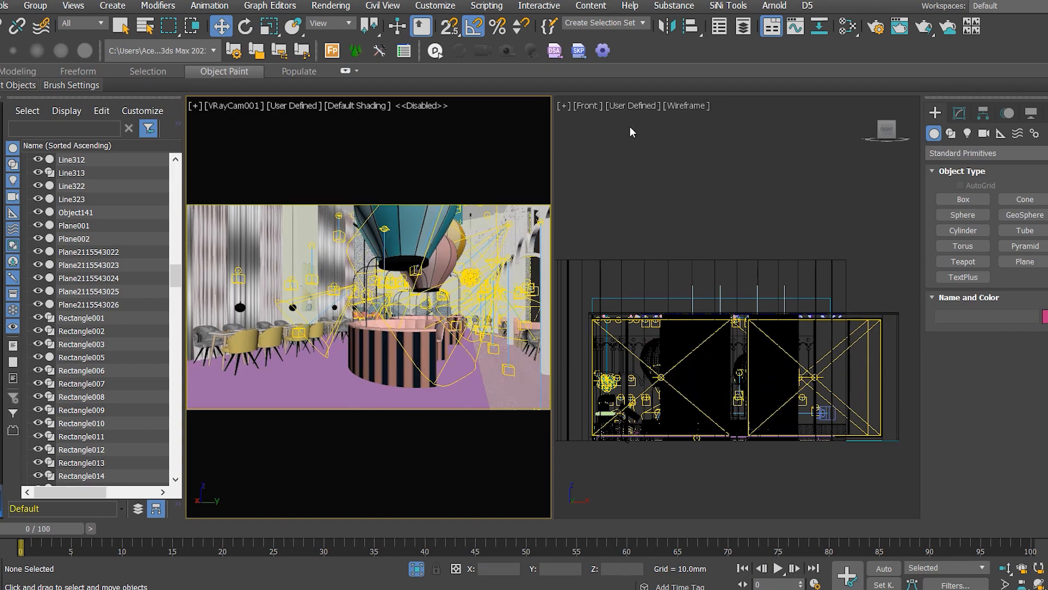
Move the ceiling box to Y of about 1774 mm in the right view and add an Edit Poly modifier
left_click(900, 121)
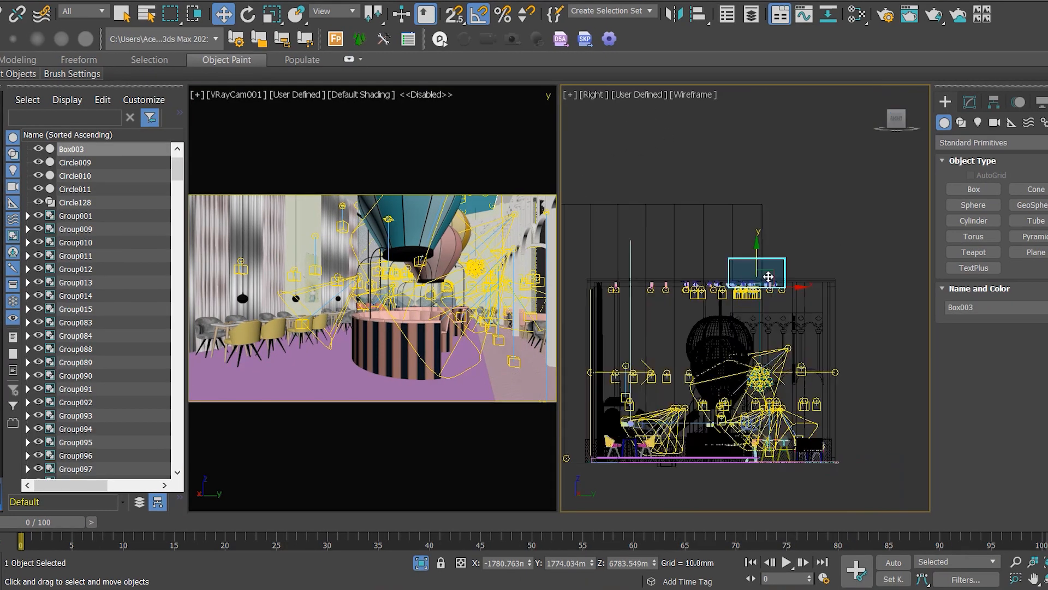
scroll(764, 276, "up", 8)
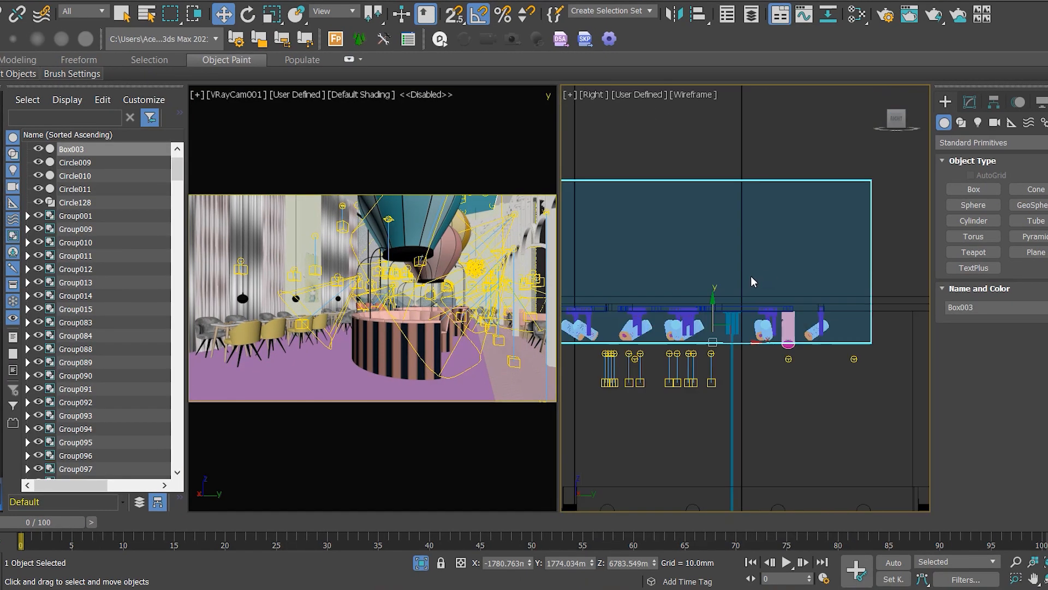
left_click(970, 102)
left_click(982, 145)
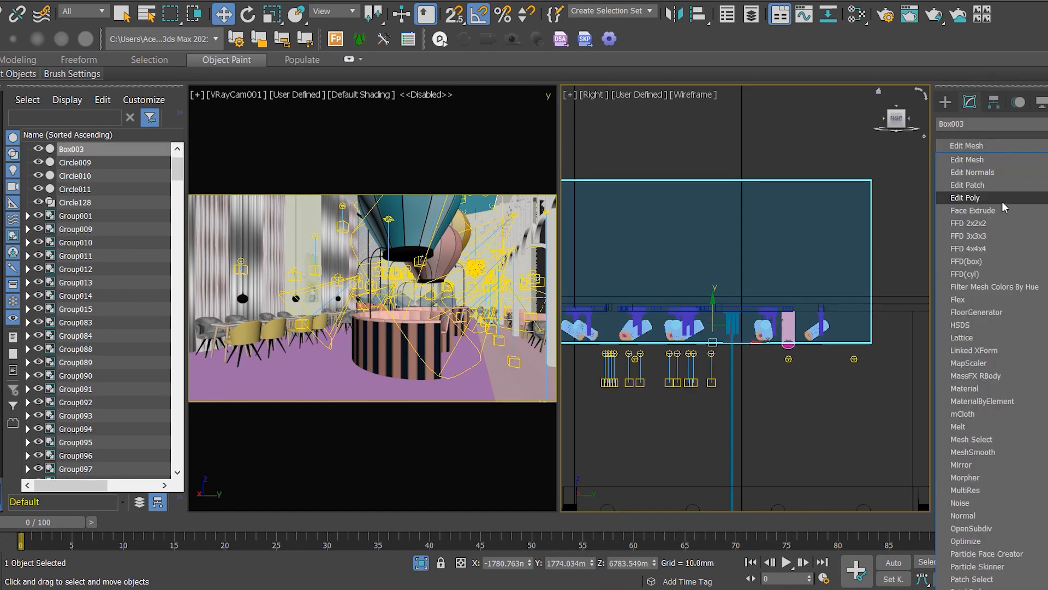
left_click(1001, 201)
Lower the ceiling box's top vertices to reduce it to a thin slab
scroll(901, 267, "down", 5)
left_click_drag(906, 260, 846, 288)
scroll(848, 245, "up", 2)
middle_click_drag(866, 296, 753, 300)
scroll(800, 301, "up", 3)
key("1")
Copy the thin slab upward to Z of about 6884 mm and offset the copy to Y of about 1634 mm
scroll(815, 334, "down", 3)
scroll(781, 326, "up", 2)
left_click_drag(675, 326, 675, 311, "shift")
left_click(497, 348)
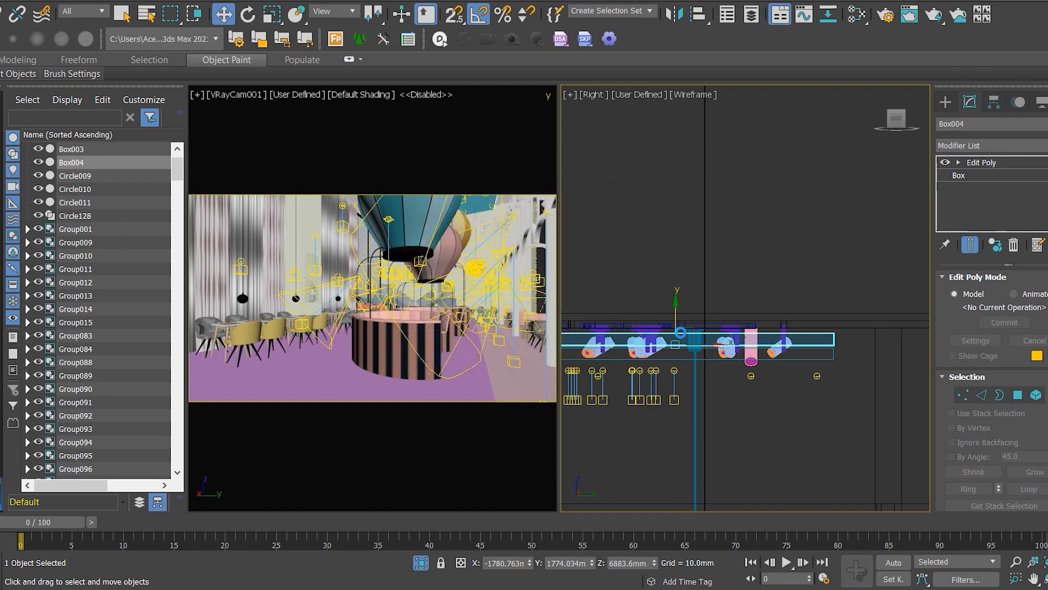
Raise the copied slab's top vertices to Z of about 7057 mm to meet the ceiling
key("1")
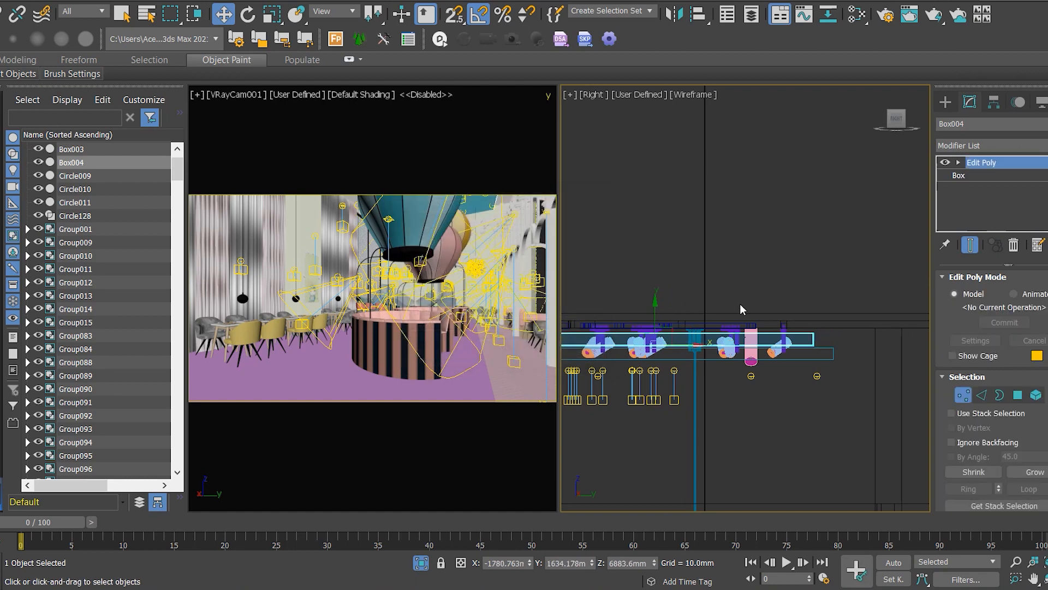
scroll(742, 309, "down", 3)
scroll(710, 313, "up", 4)
left_click_drag(703, 322, 702, 294)
scroll(703, 294, "down", 3)
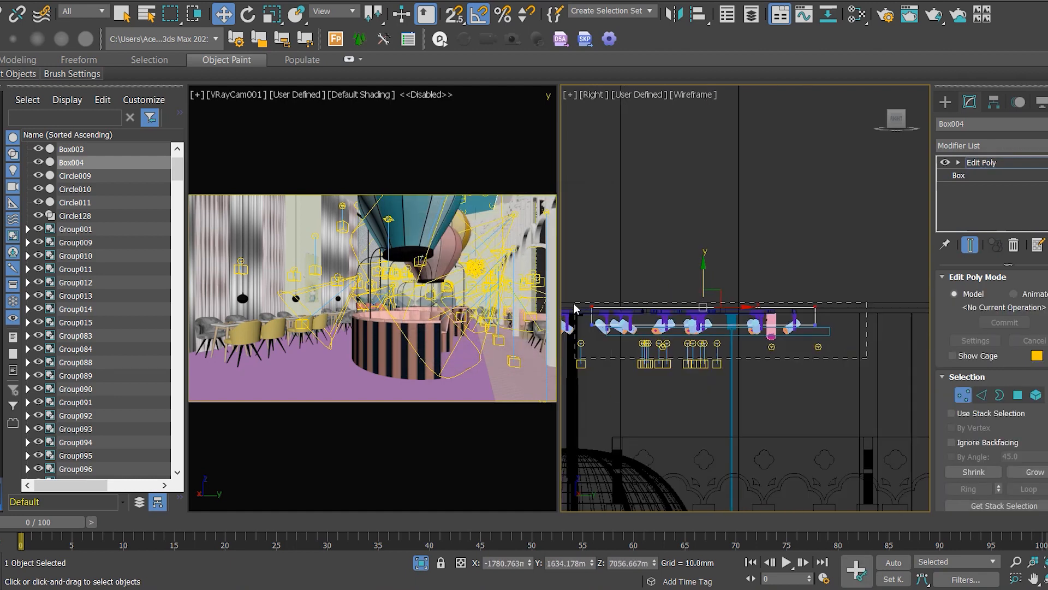
scroll(689, 321, "up", 3)
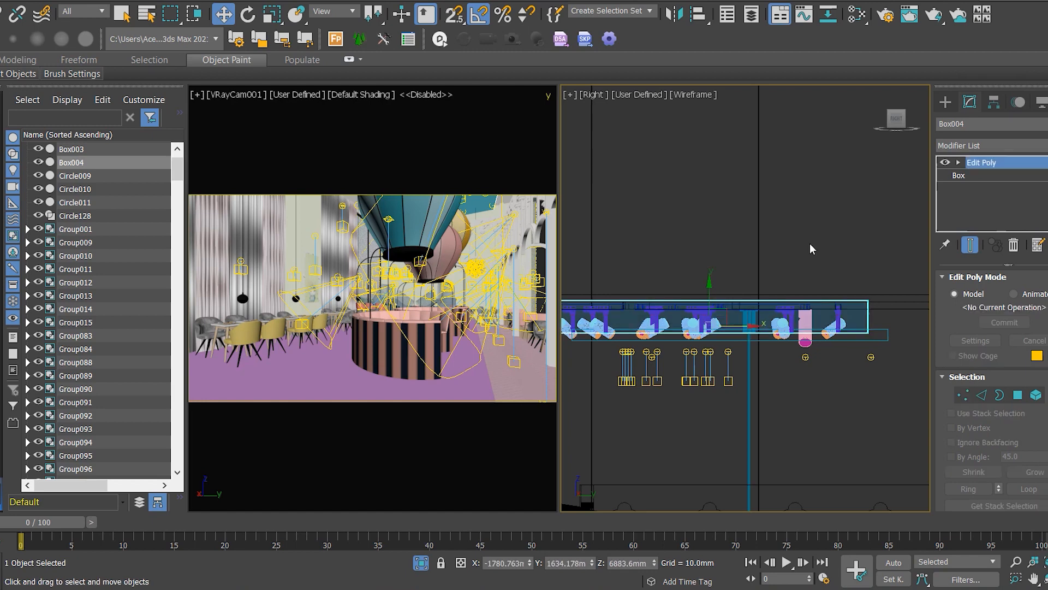
left_click(810, 242)
scroll(817, 262, "down", 3)
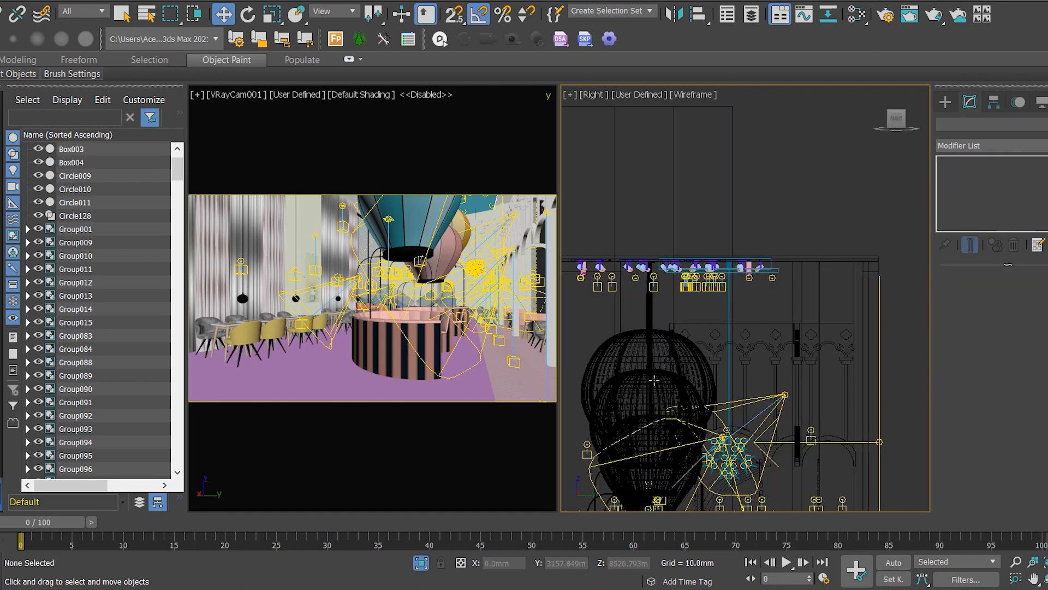
Import the hanging ivy asset group into the café scene
left_click(284, 525)
left_click_drag(345, 158, 665, 309)
left_click(702, 336)
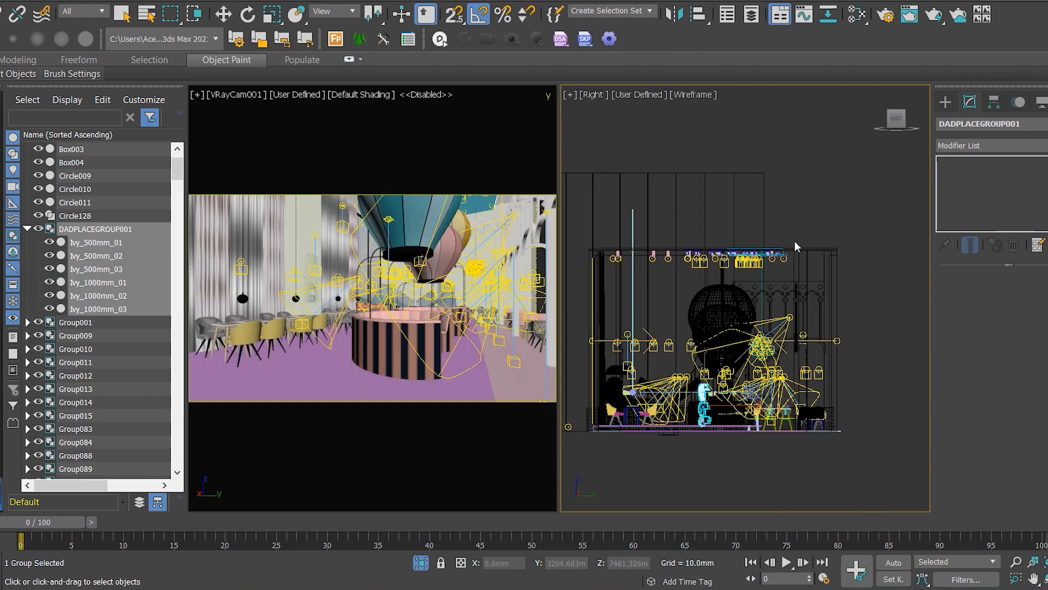
Ungroup the ivy asset and move its six pieces outside the building
scroll(797, 262, "down", 8)
right_click(797, 265)
scroll(783, 289, "up", 11)
scroll(754, 348, "down", 7)
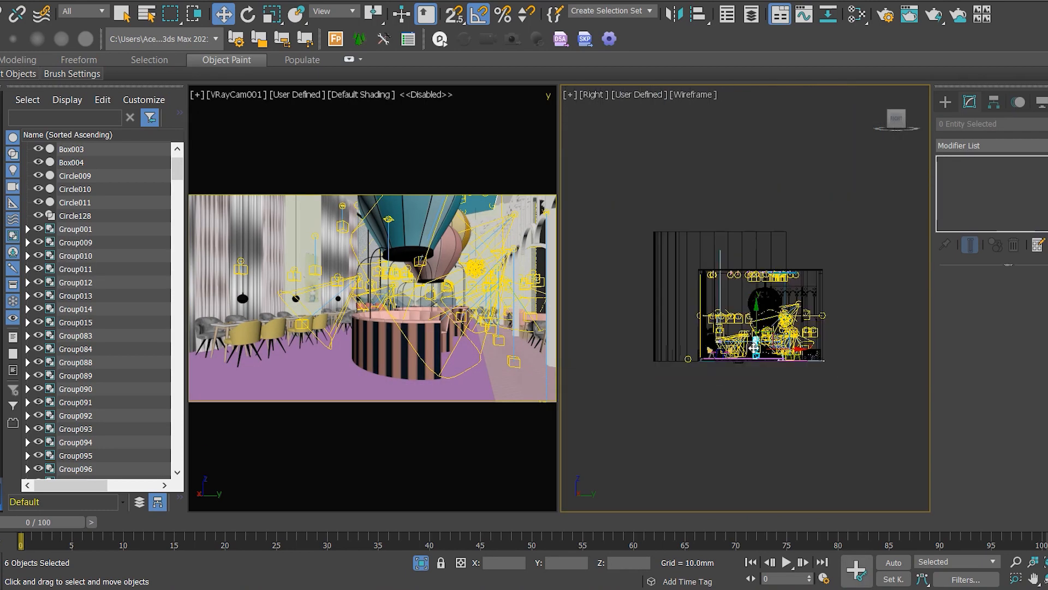
left_click_drag(754, 347, 867, 375)
left_click(861, 359)
Move the Ivy_1000mm_01 strip away from the other ivy pieces, to Z of about 1290 mm
scroll(862, 360, "up", 5)
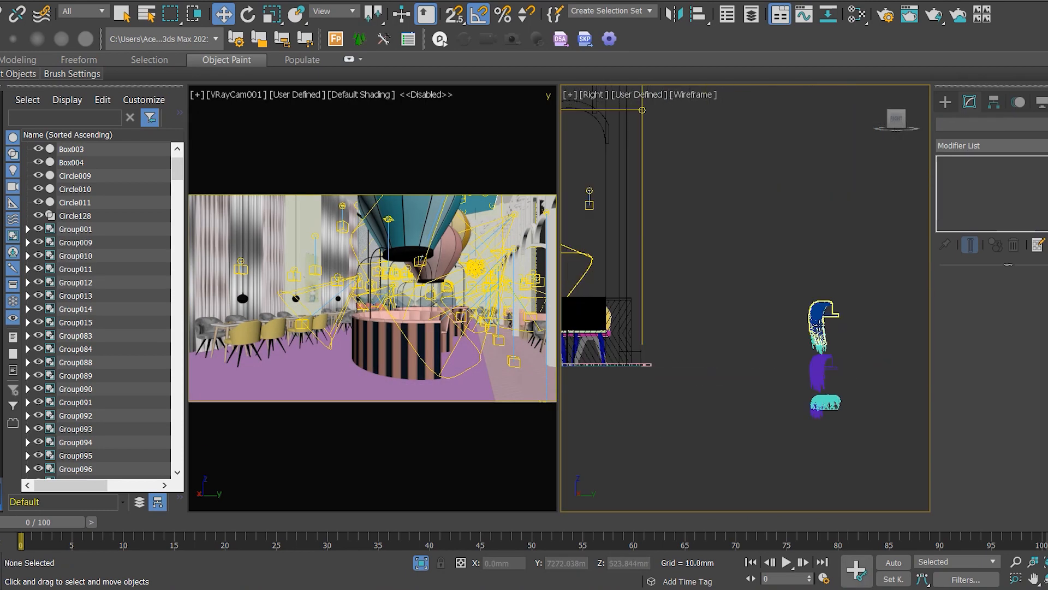
left_click(818, 312)
scroll(818, 312, "up", 3)
left_click(45, 1)
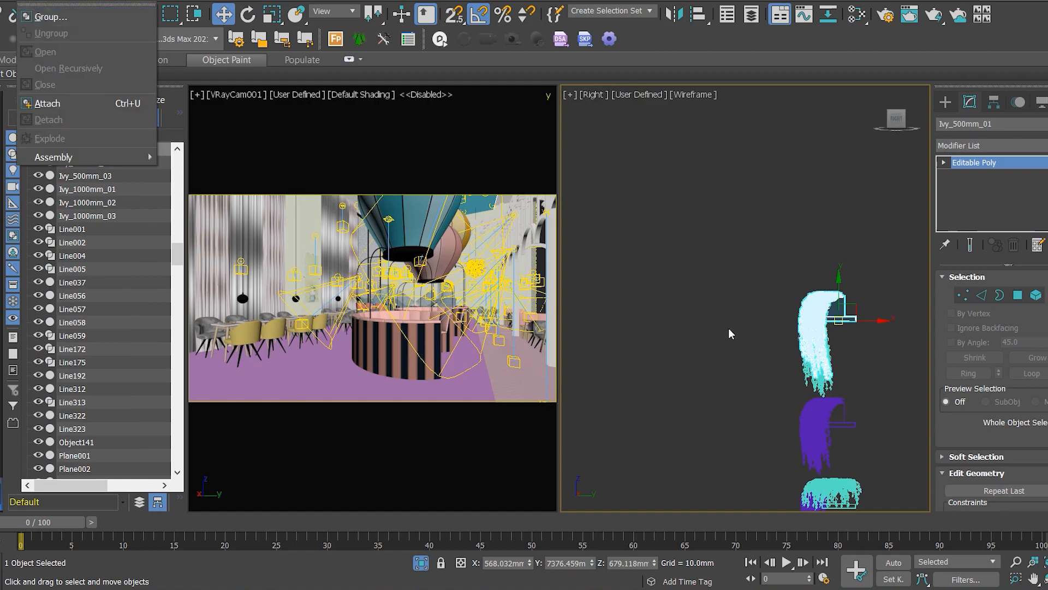
middle_click_drag(844, 335, 860, 365, "alt")
left_click(861, 364)
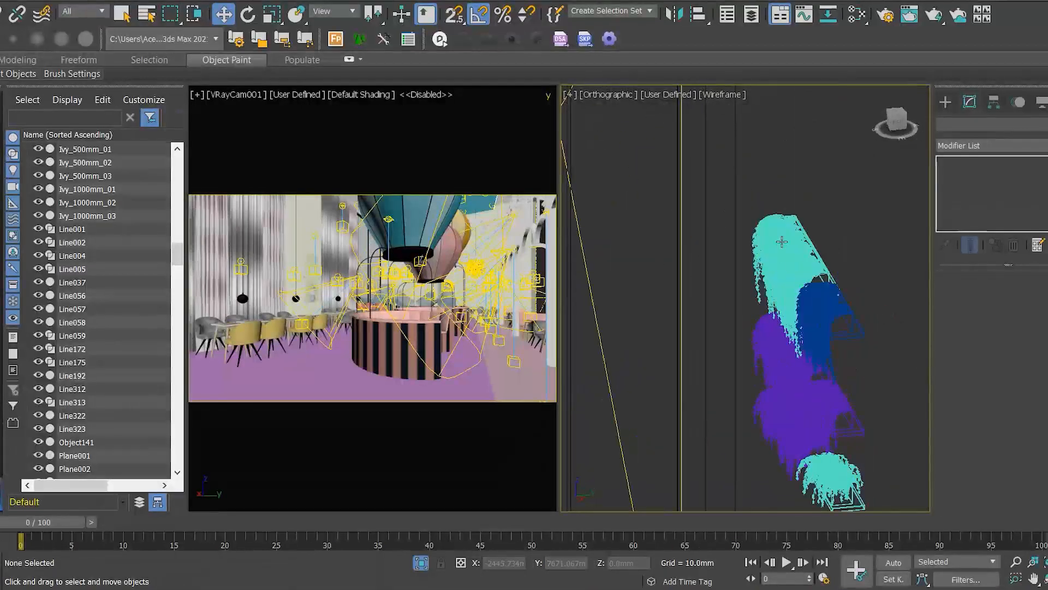
left_click(784, 241)
left_click_drag(809, 236, 810, 153)
middle_click_drag(896, 249, 930, 317, "alt")
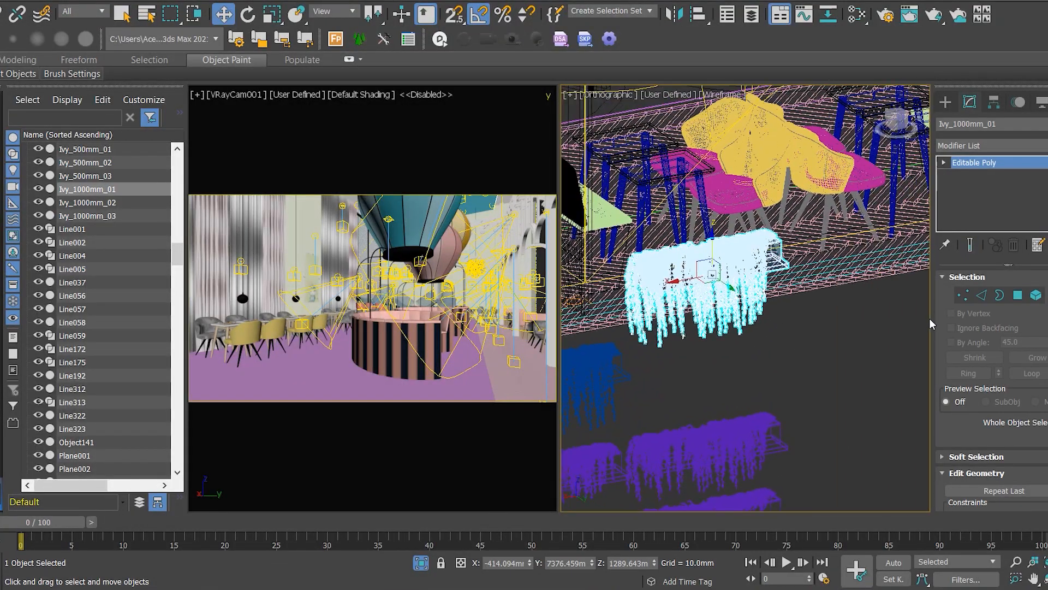
Isolate the three Ivy_1000mm strips together with the lower ceiling slab
left_click(1018, 295)
key("4")
middle_click_drag(874, 284, 894, 312)
left_click(481, 204, "ctrl")
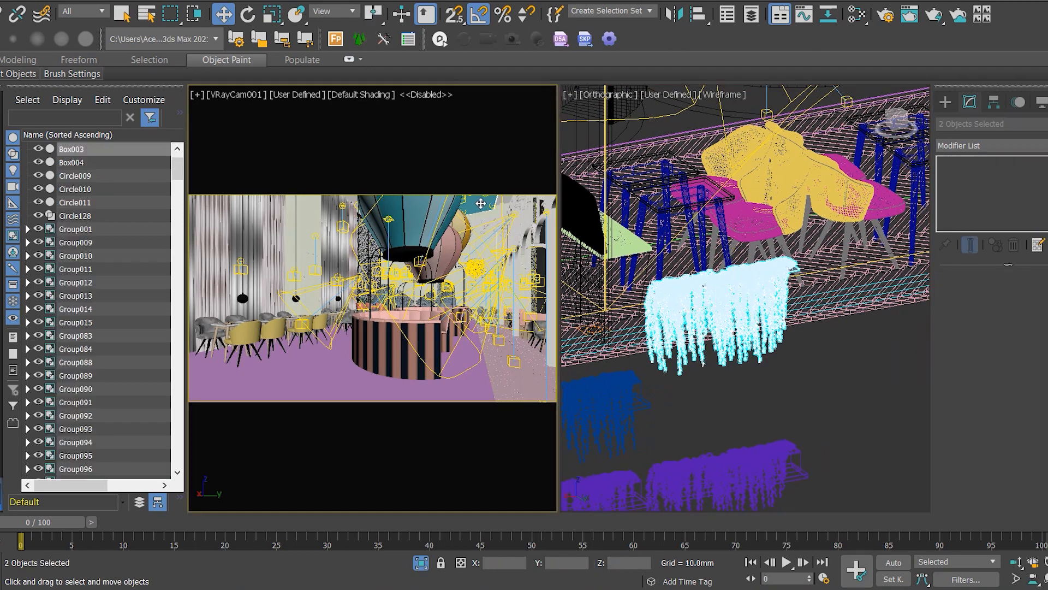
scroll(738, 321, "down", 8)
scroll(734, 357, "up", 5)
left_click(779, 374, "ctrl")
left_click(781, 398, "ctrl")
key("alt+q")
Move the Ivy_1000mm_01 strip away from the other two strips toward the ceiling slab
left_click(712, 357)
middle_click_drag(708, 356, 644, 340, "alt")
key("t")
scroll(693, 342, "down", 8)
scroll(770, 268, "up", 5)
left_click(774, 233)
middle_click_drag(774, 234, 767, 314, "alt")
scroll(684, 188, "down", 5)
left_click_drag(811, 325, 699, 338)
scroll(724, 273, "up", 5)
Place the ivy strip by the end of the slab's long edge at about X 3143, Y 2956 and Z 3892 mm
left_click(897, 117)
key("z")
scroll(736, 275, "down", 7)
scroll(678, 263, "down", 4)
left_click_drag(686, 291, 738, 394)
scroll(735, 390, "up", 3)
Check the angle snap setting and rotate the ivy strip 180 degrees about Z
right_click(479, 13)
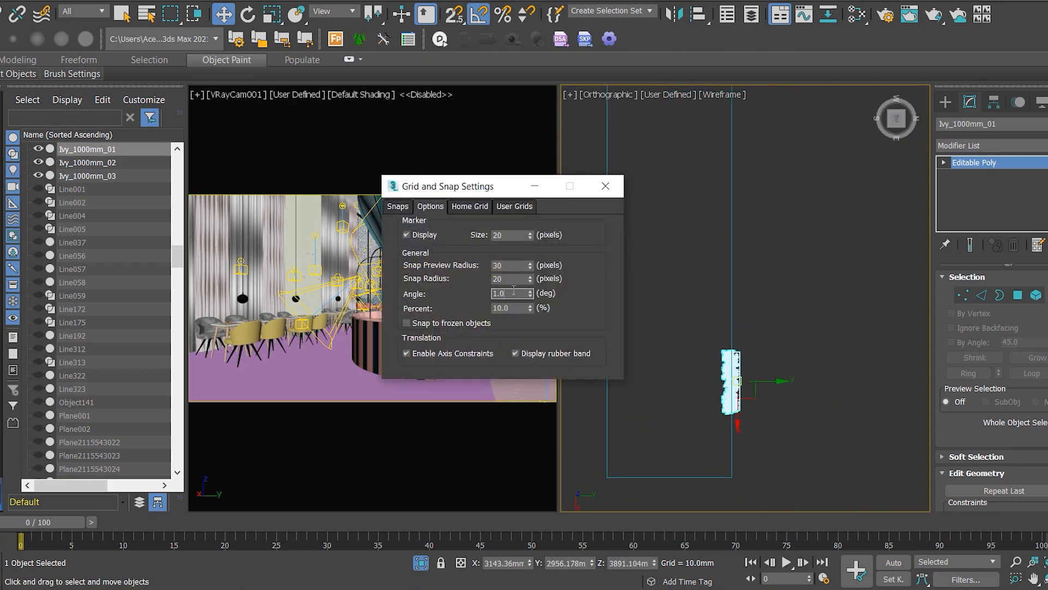
left_click(606, 186)
key("e")
left_click_drag(784, 353, 790, 360)
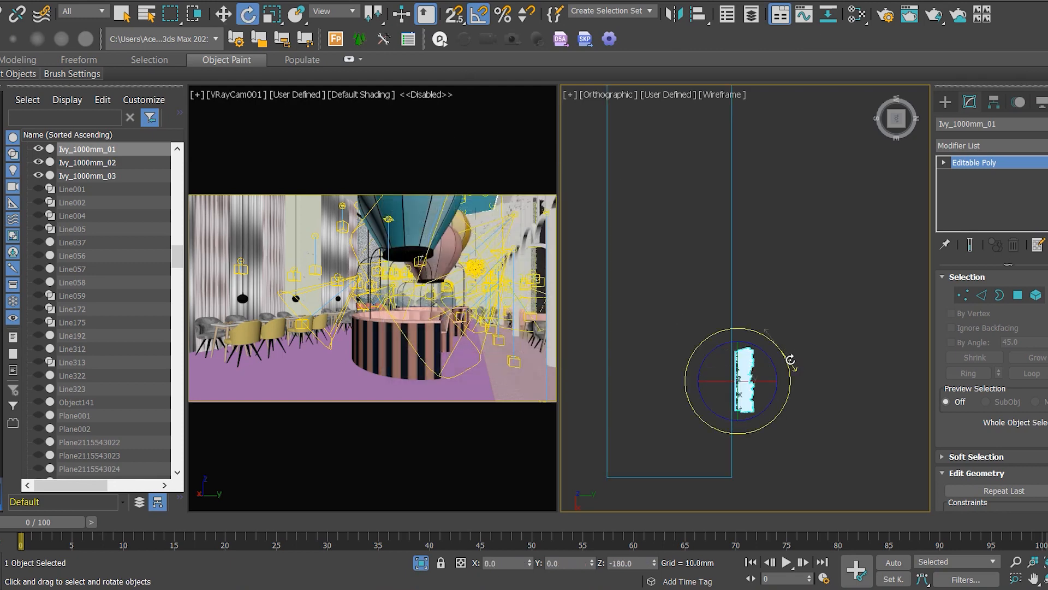
Raise the Ivy_1000mm_01 strip onto the ceiling slab's long edge at about Y 2821 and Z 6709 mm
key("w")
key("f")
key("z")
scroll(721, 362, "down", 6)
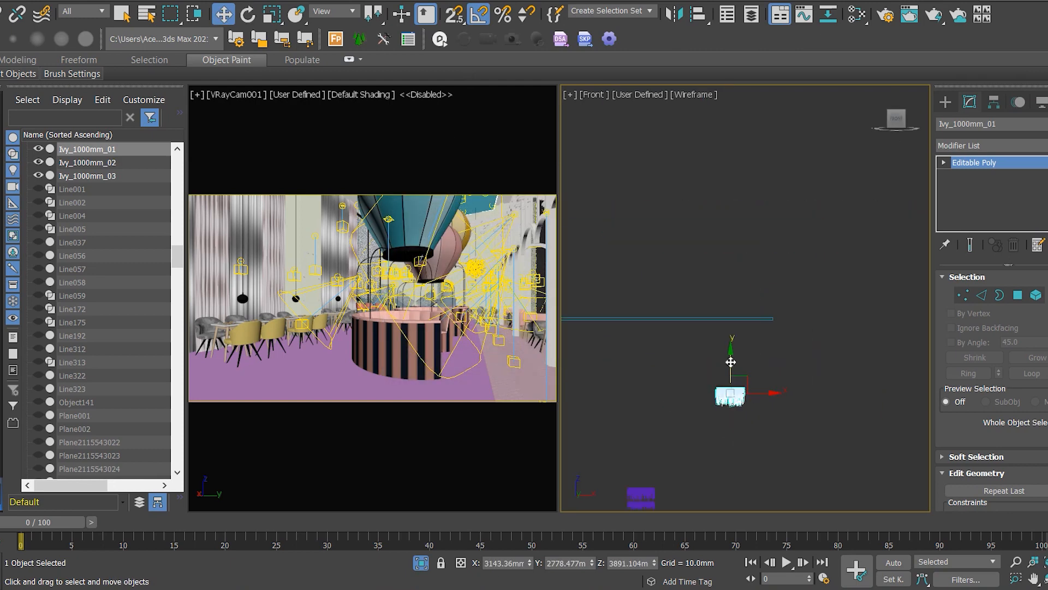
middle_click_drag(724, 290, 686, 345, "alt")
left_click(901, 123)
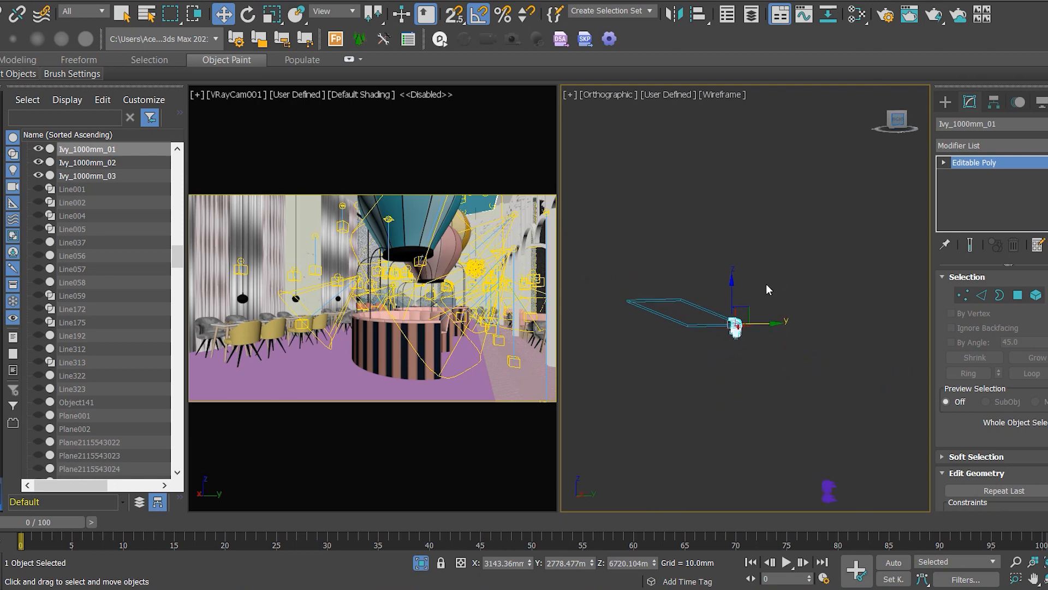
key("z")
left_click_drag(699, 195, 700, 207)
left_click_drag(734, 240, 731, 206)
left_click_drag(774, 234, 762, 235)
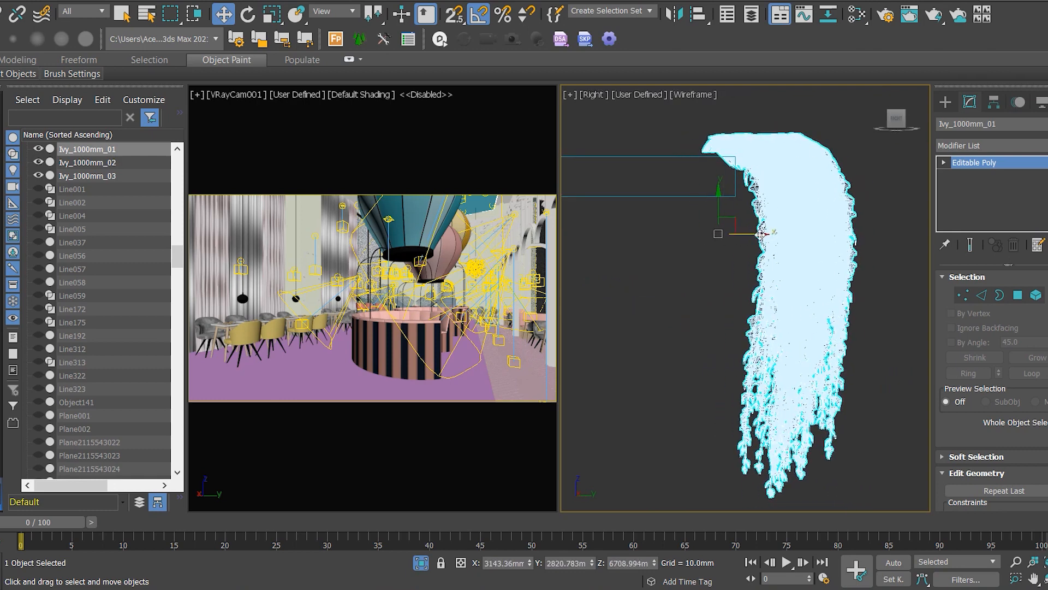
Delete the box element that backs the Ivy_1000mm_02 strip, keeping only the ivy
key("t")
scroll(721, 297, "down", 8)
scroll(662, 205, "up", 6)
left_click(712, 258)
middle_click_drag(712, 259, 731, 213, "alt")
key("4")
left_click(727, 224)
left_click(772, 245)
middle_click_drag(772, 245, 724, 234, "alt")
left_click(734, 203)
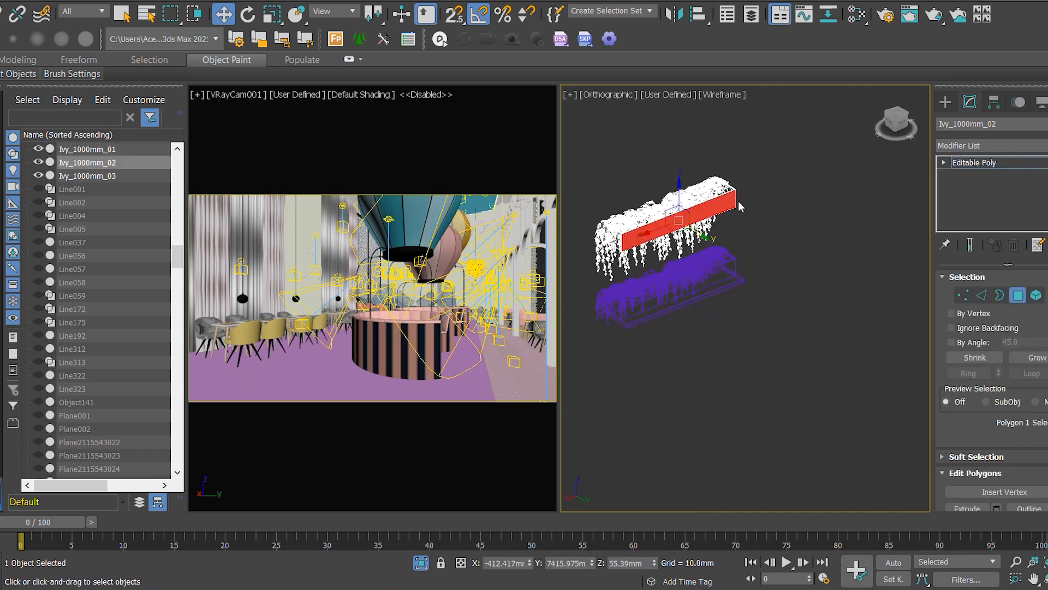
key("5")
left_click(730, 199)
key("Delete")
key("5")
Move the Ivy_1000mm_02 strip near the first strip at the slab and rotate it to match that strip's direction
scroll(737, 268, "down", 5)
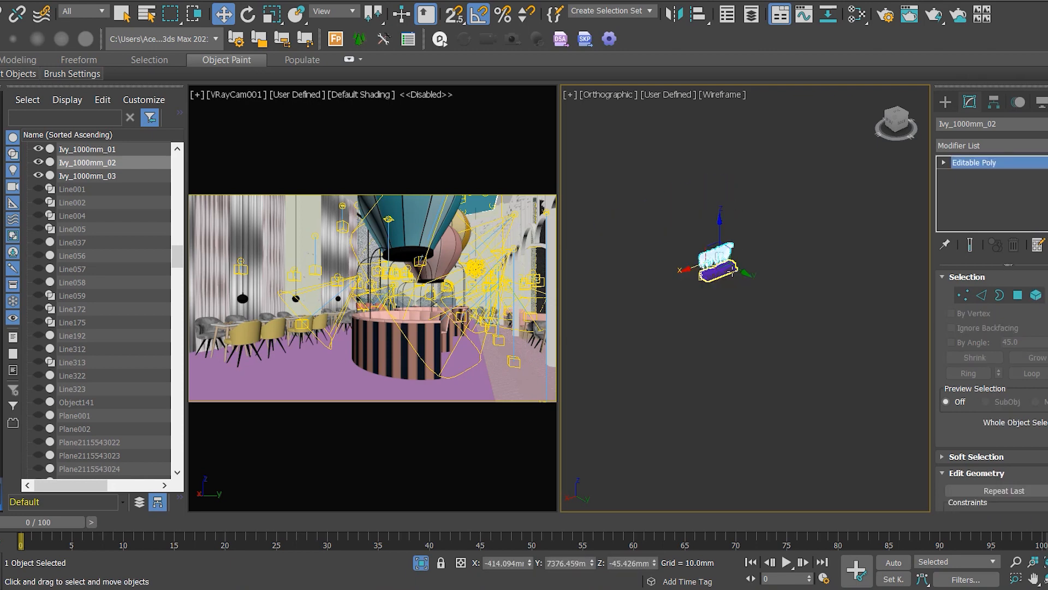
middle_click_drag(729, 262, 834, 401)
left_click_drag(828, 386, 707, 136)
key("t")
key("z")
scroll(735, 232, "down", 8)
left_click_drag(731, 236, 776, 217)
scroll(778, 217, "up", 8)
middle_click_drag(809, 221, 764, 225, "alt")
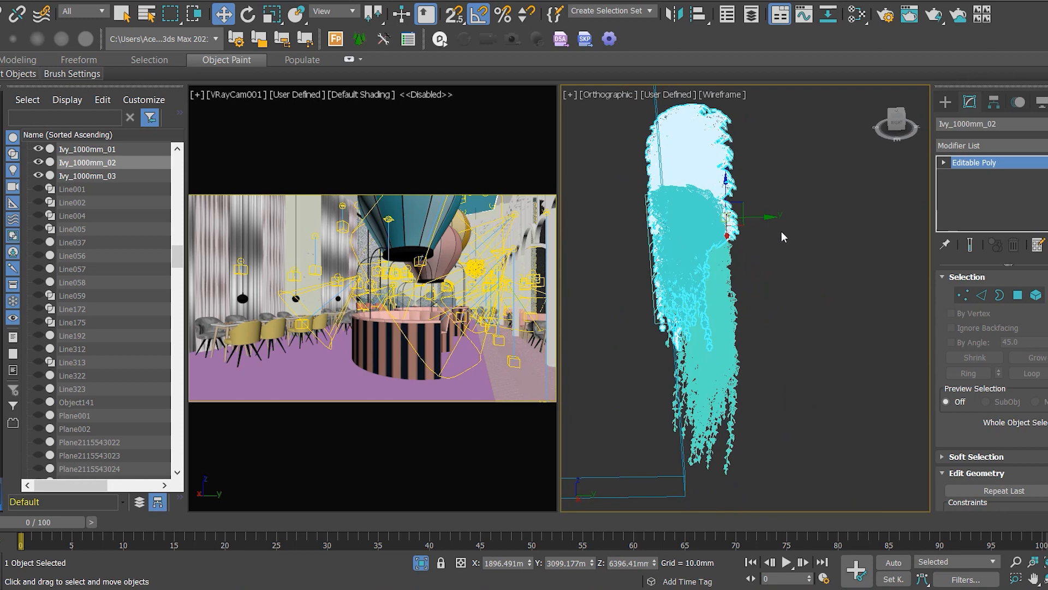
key("e")
left_click_drag(756, 227, 735, 227)
Align Ivy_1000mm_02 end to end with the first strip along the slab edge at about X 2100, Y 2820 and Z 6706 mm
key("w")
key("f")
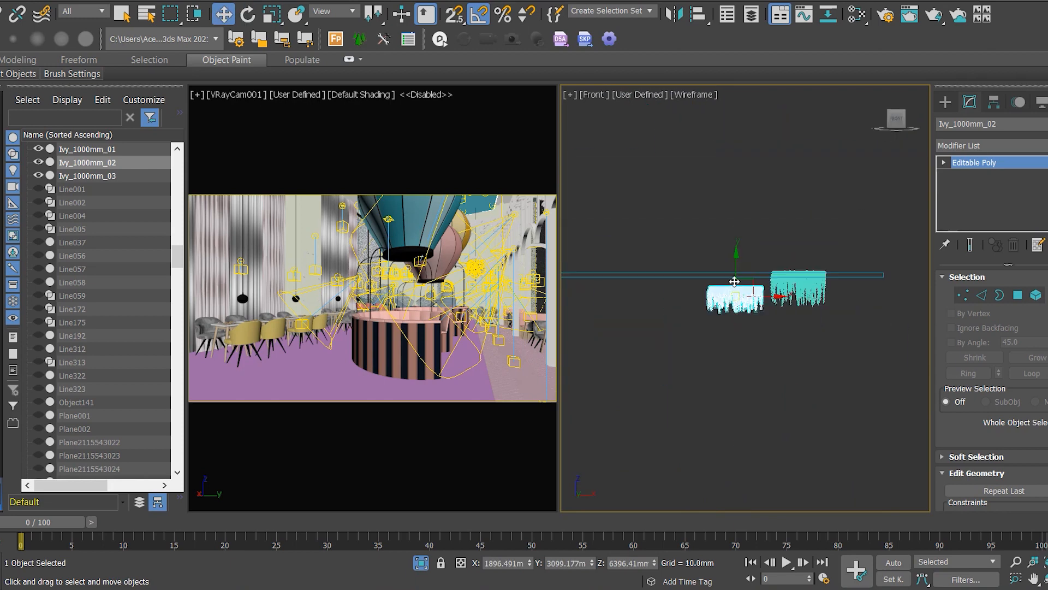
left_click(915, 119)
scroll(777, 222, "up", 6)
left_click_drag(721, 434, 659, 432)
left_click_drag(635, 398, 649, 391)
left_click_drag(666, 430, 675, 430)
scroll(664, 382, "down", 4)
middle_click_drag(673, 401, 632, 420, "alt")
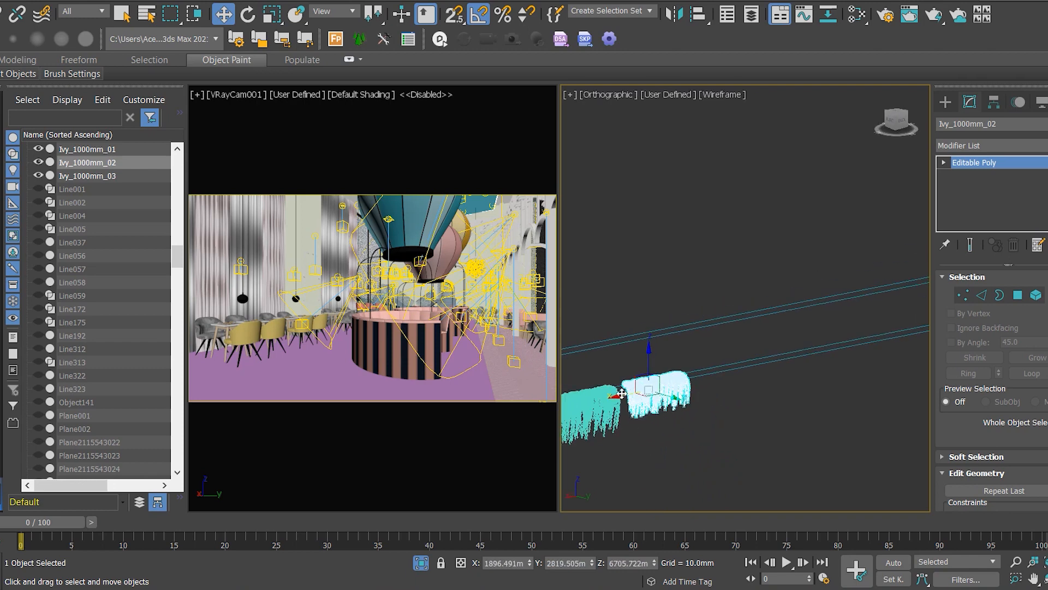
left_click_drag(621, 393, 608, 396)
Clone the two placed ivy strips along the slab's long edge as 6 instances, offset about 1974 mm each
scroll(644, 387, "down", 4)
middle_click_drag(655, 393, 580, 229)
middle_click_drag(722, 485, 736, 416)
scroll(735, 416, "up", 5)
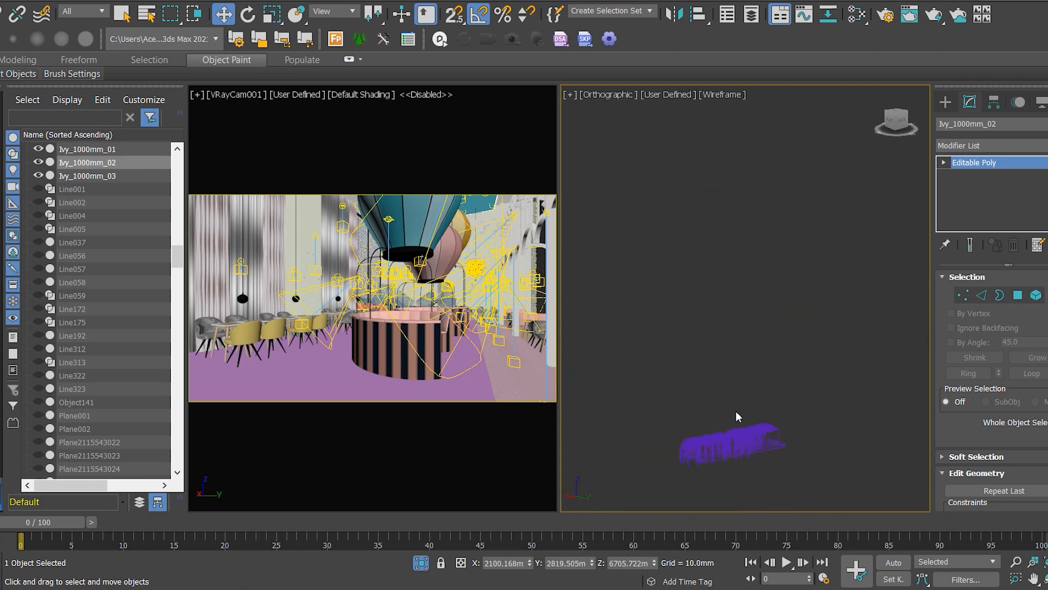
scroll(735, 416, "down", 5)
scroll(607, 226, "up", 6)
left_click(657, 333, "ctrl")
key("t")
scroll(682, 333, "down", 3)
mouse_move(573, 166)
middle_mouse_down()
mouse_move(685, 332)
mouse_move(811, 354)
middle_mouse_up()
left_click_drag(848, 346, 745, 363, "shift")
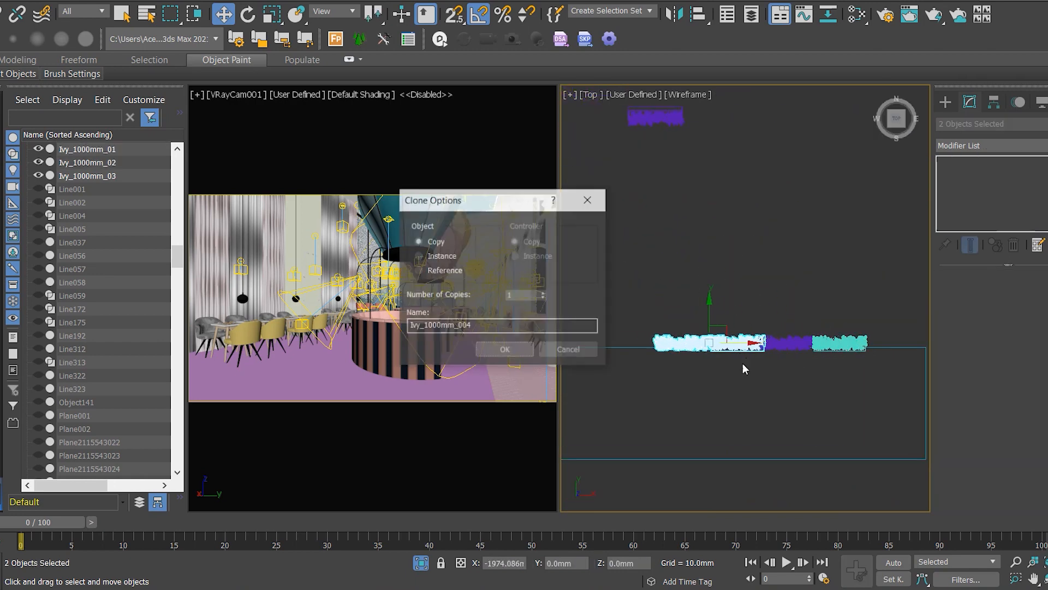
left_click(542, 294)
left_click(543, 294)
left_click(542, 294)
left_click(542, 294)
left_click(543, 294)
left_click(508, 350)
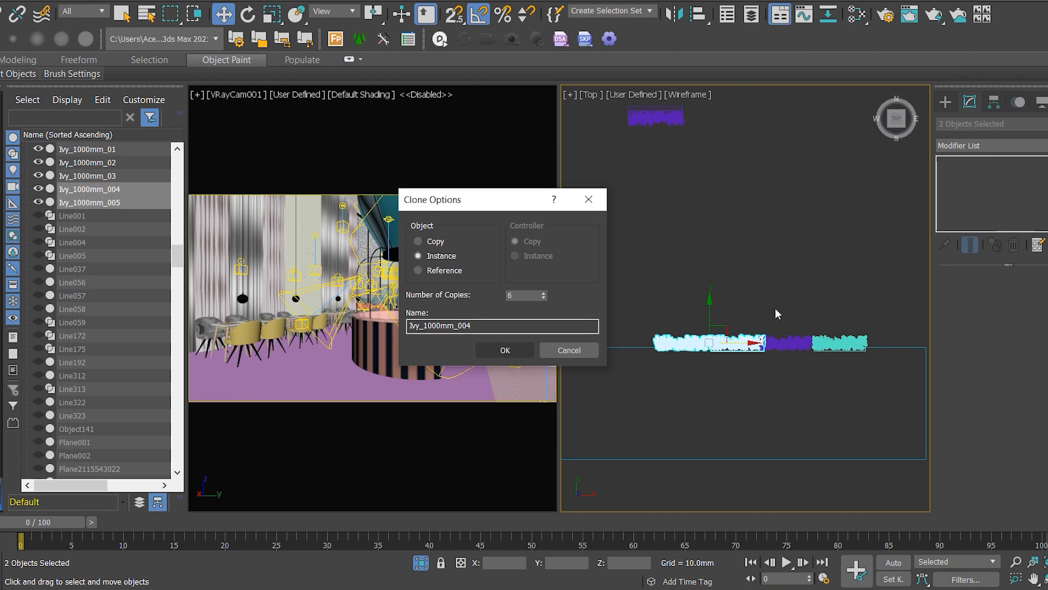
Delete the surplus pair of ivy strips at the far end of the ceiling slab
scroll(814, 343, "down", 7)
scroll(710, 336, "up", 6)
key("Delete")
scroll(768, 405, "down", 3)
middle_click_drag(769, 402, 652, 337, "alt")
middle_click_drag(757, 371, 592, 301)
Unhide all the hidden objects of the café scene
right_click(509, 295)
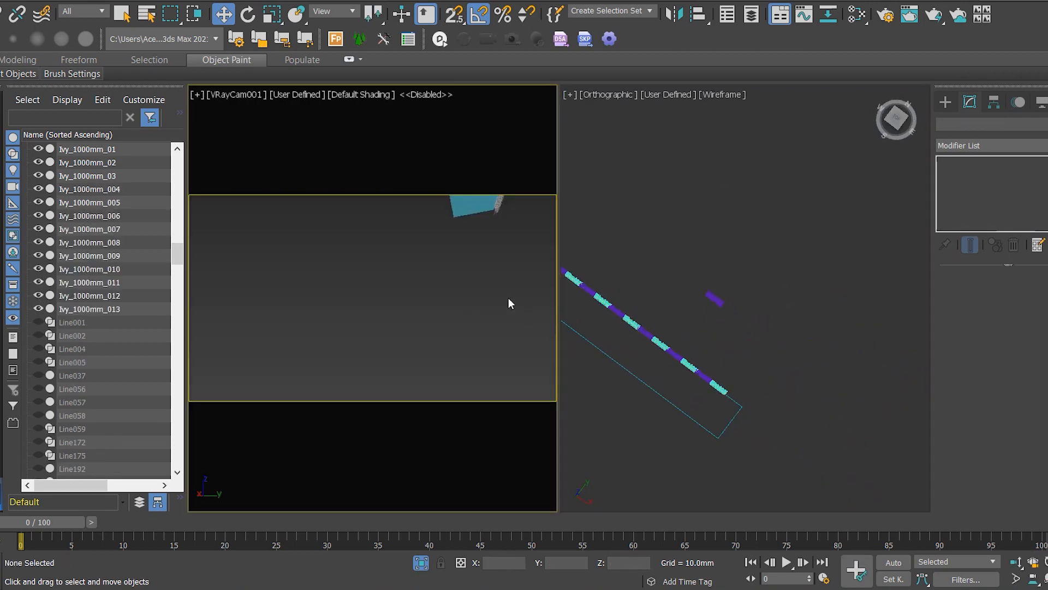
left_click(562, 226)
right_click(508, 294)
left_click(551, 229)
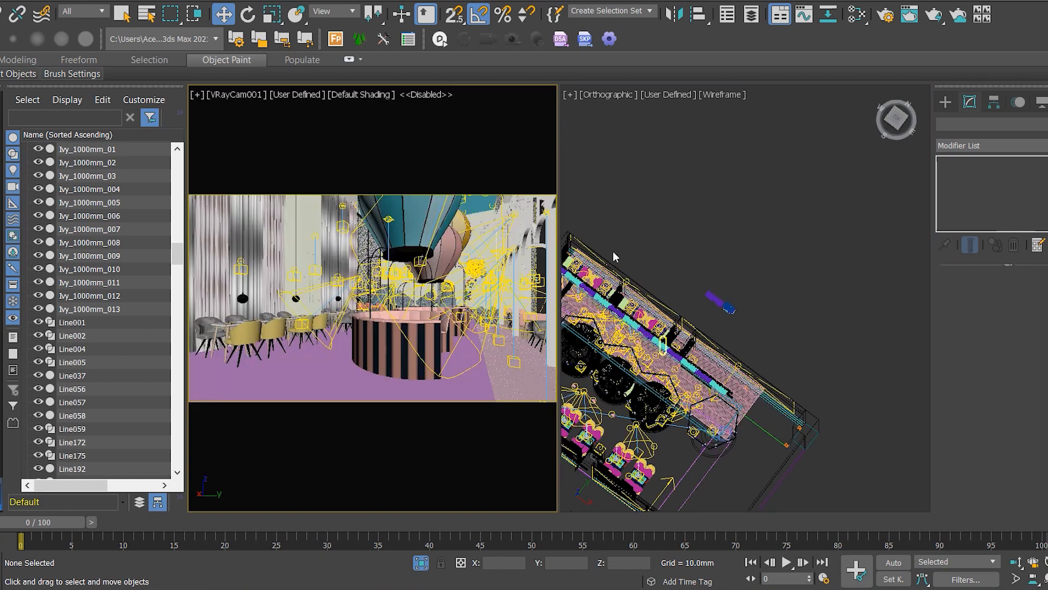
Delete the ivy strips Ivy_1000mm_01, _02, _004 and _005 from the near end of the row
scroll(720, 385, "up", 5)
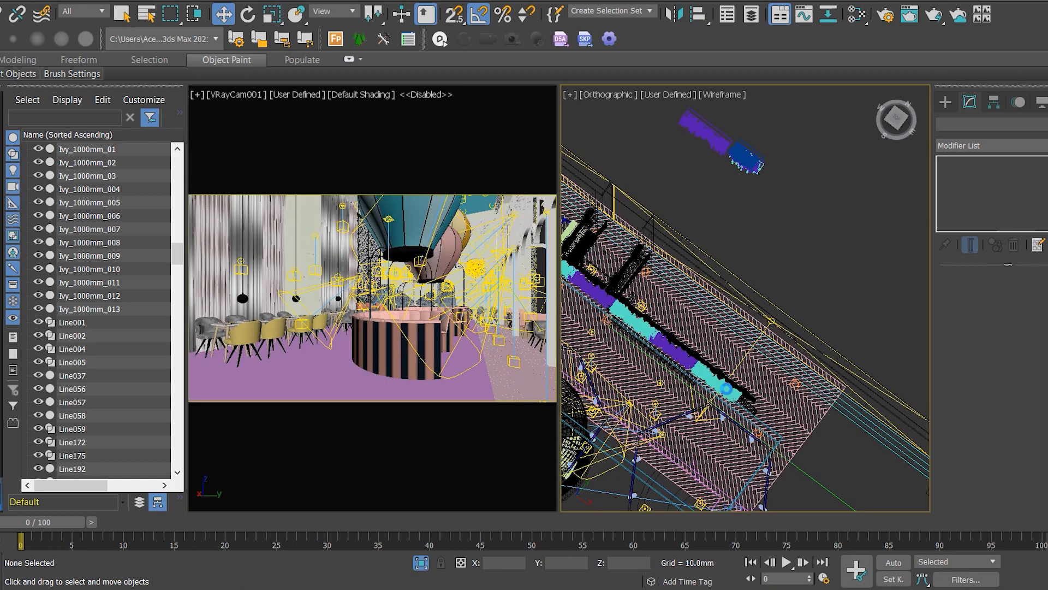
left_click(717, 385)
key("Delete")
left_click(628, 315)
key("Delete")
left_click(500, 201)
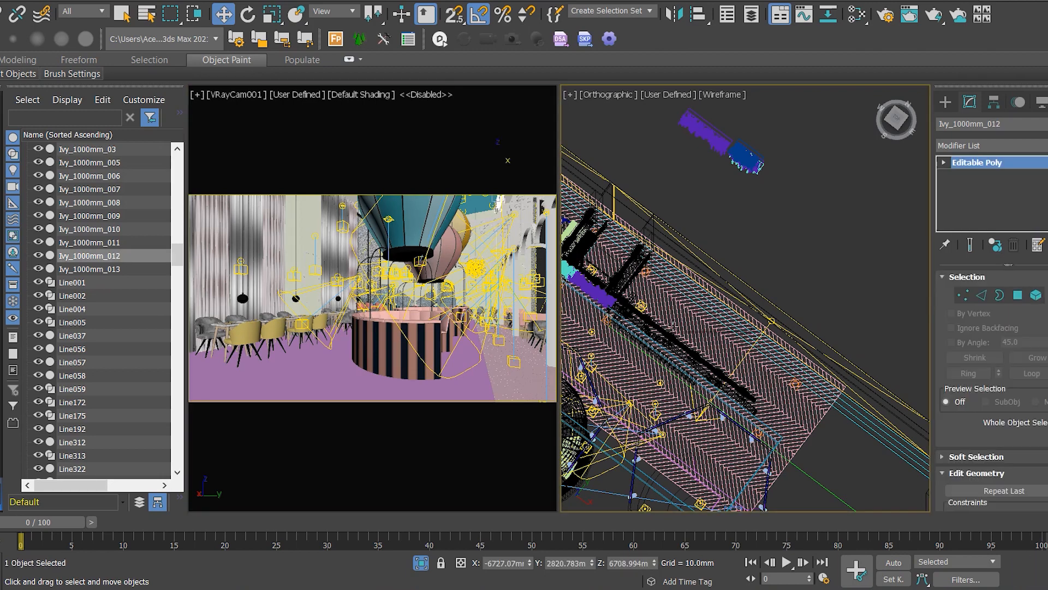
scroll(773, 307, "down", 5)
scroll(653, 244, "up", 4)
left_click(814, 391)
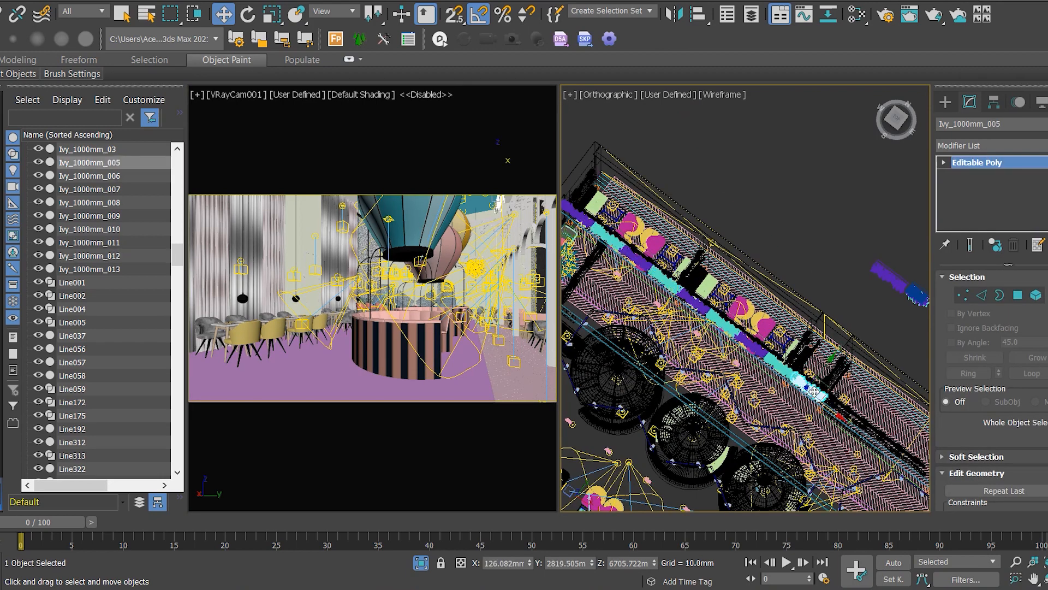
key("Delete")
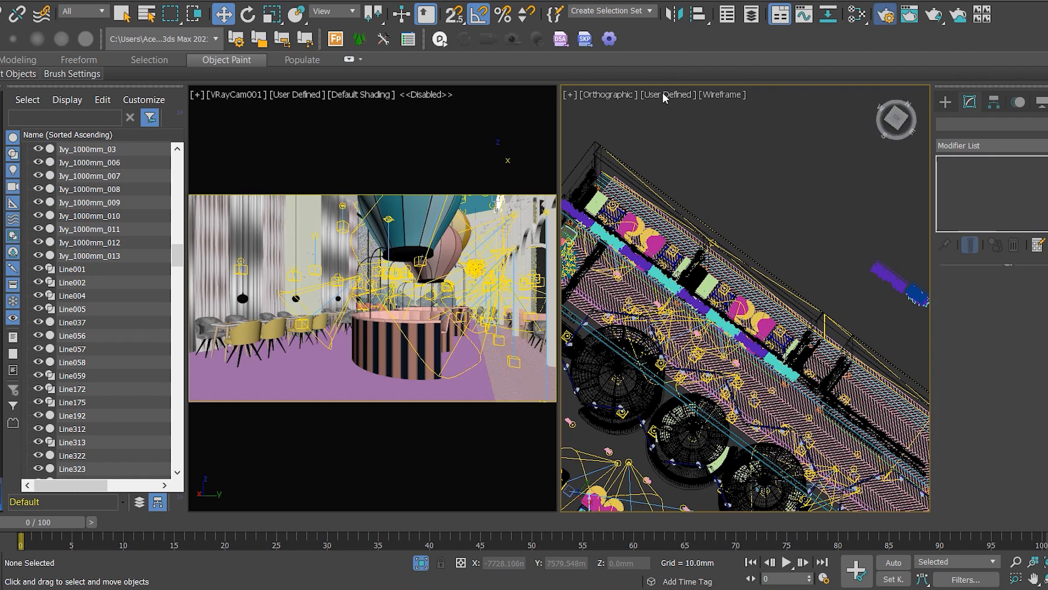
Open the render setup and set the output's image aspect to 1.5 for the VRayCam001 view
key("F10")
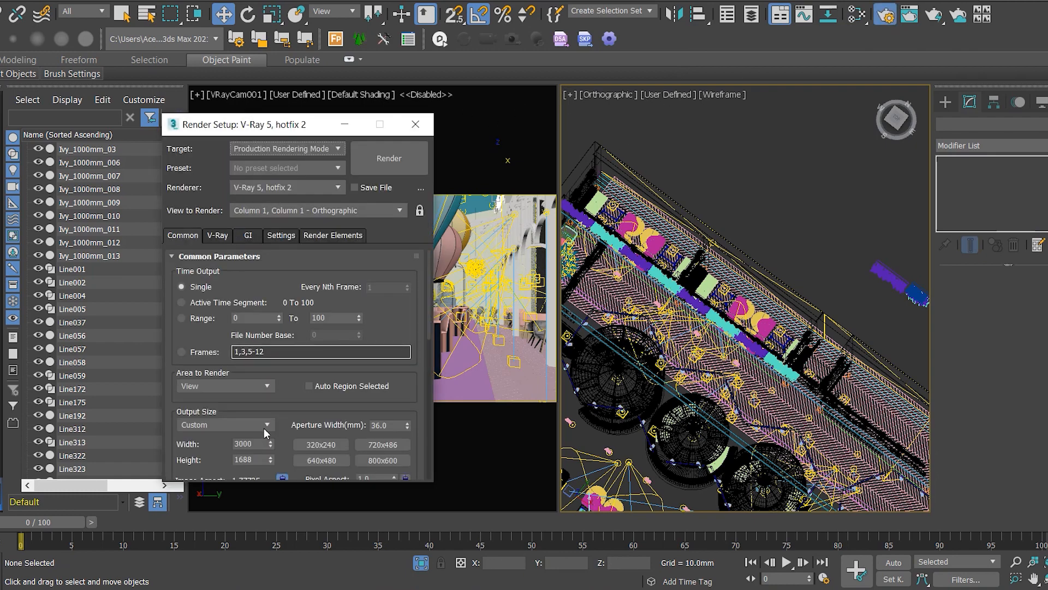
scroll(280, 375, "down", 2)
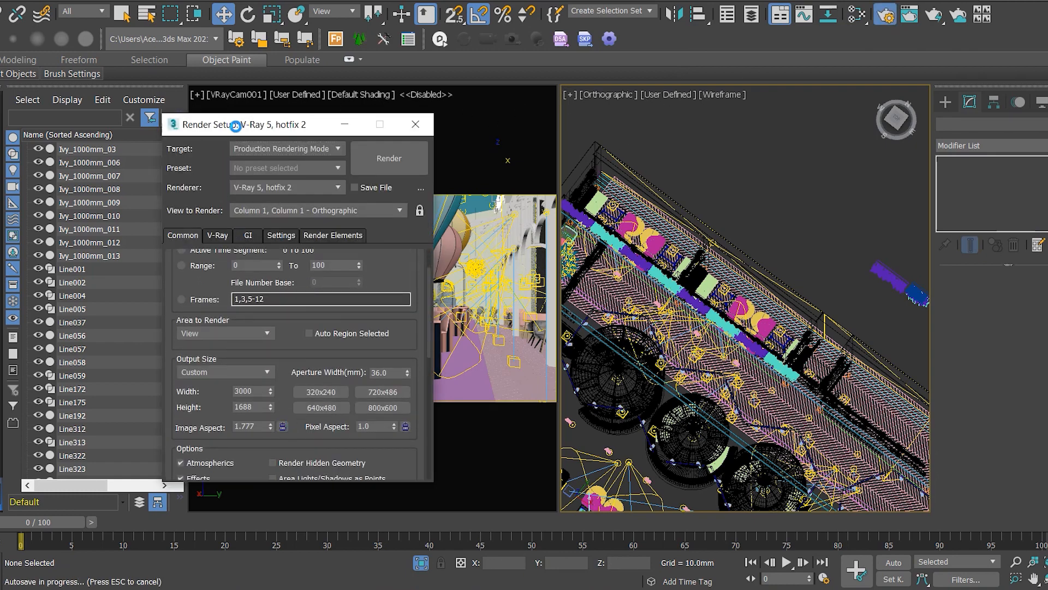
left_click_drag(236, 130, 742, 130)
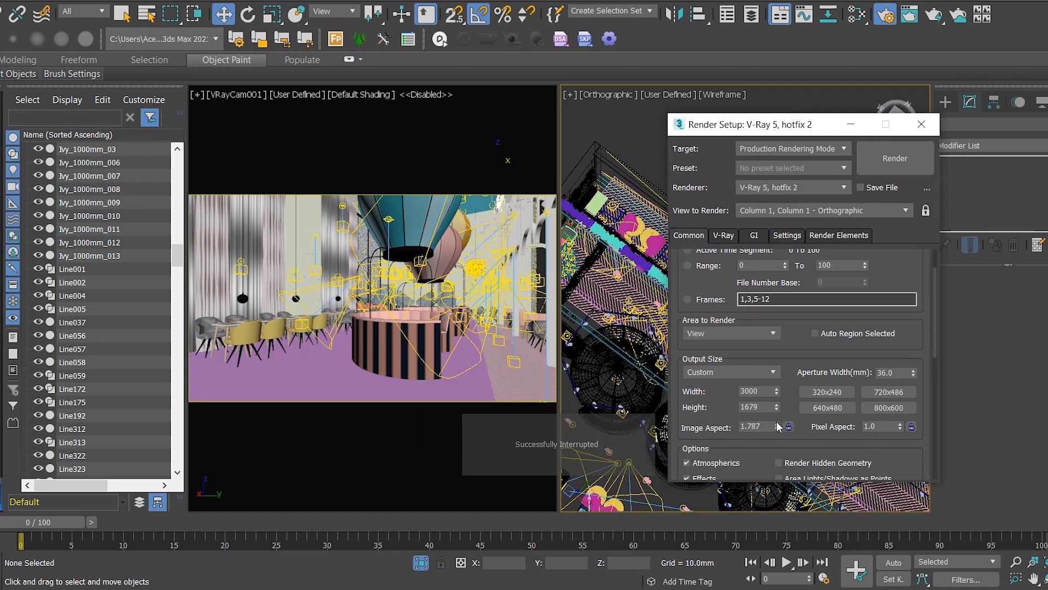
left_click_drag(781, 422, 781, 390)
right_click(496, 307)
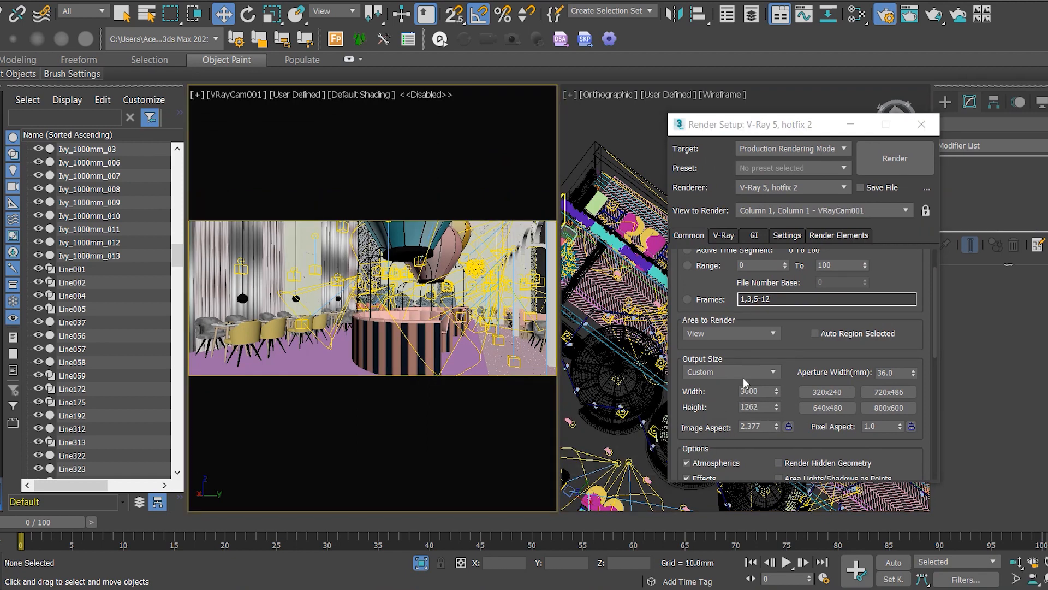
left_click_drag(777, 426, 795, 488)
left_click_drag(481, 308, 710, 425)
type("1.5")
key("Return")
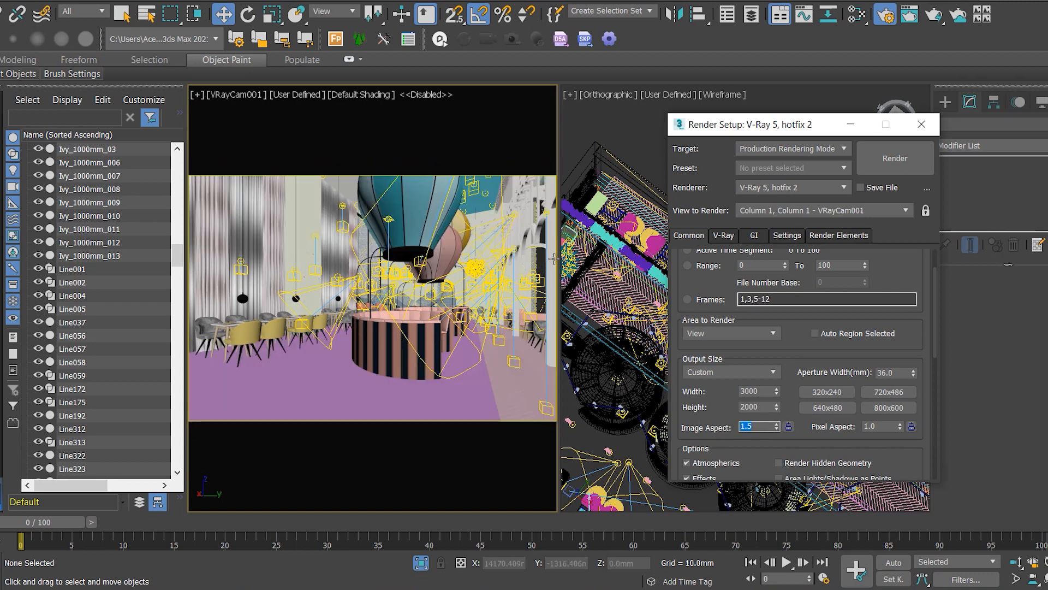
Try an image aspect of 1.3 for the render output and return it to 1.5
type("1.3")
key("Return")
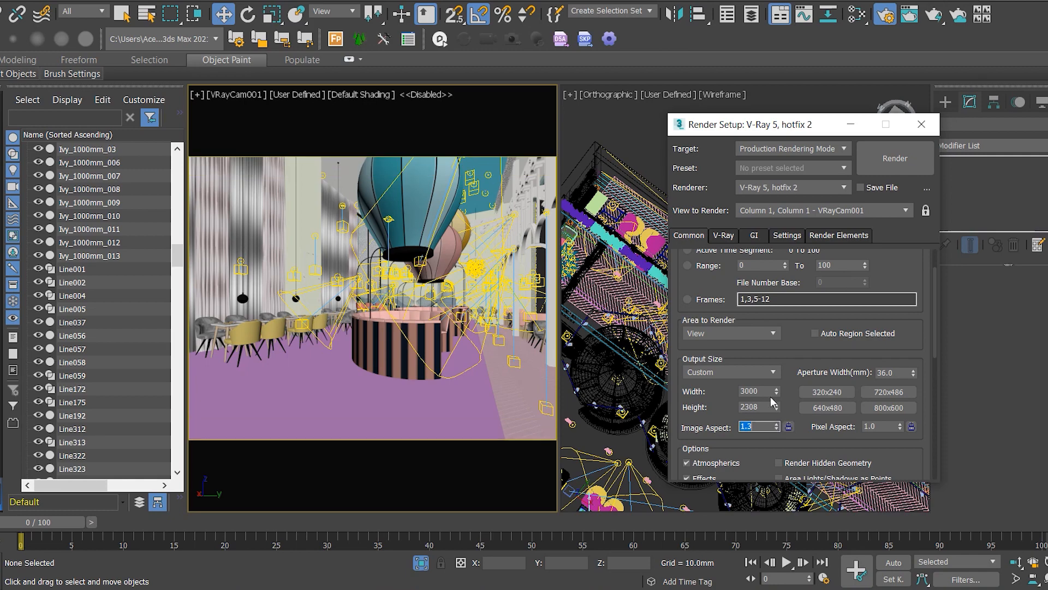
type("1.5")
key("Return")
Lock the render output's image aspect, close the render setup and clear the balloon group selection
left_click(378, 226)
mouse_move(378, 226)
middle_mouse_down()
mouse_move(381, 247)
mouse_move(368, 235)
middle_mouse_up()
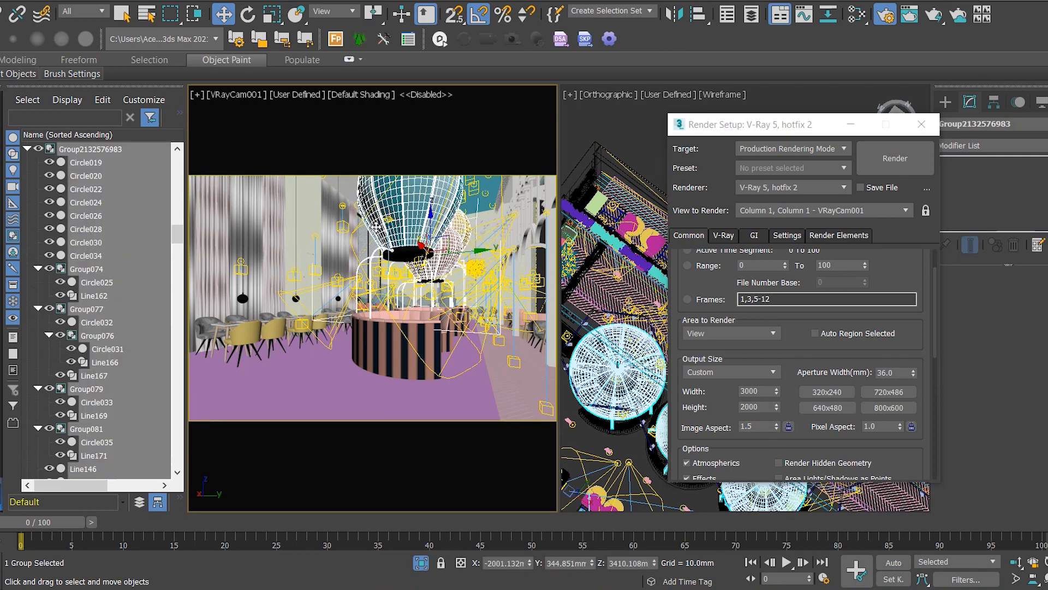
left_click(790, 427)
left_click(922, 124)
left_click(800, 184)
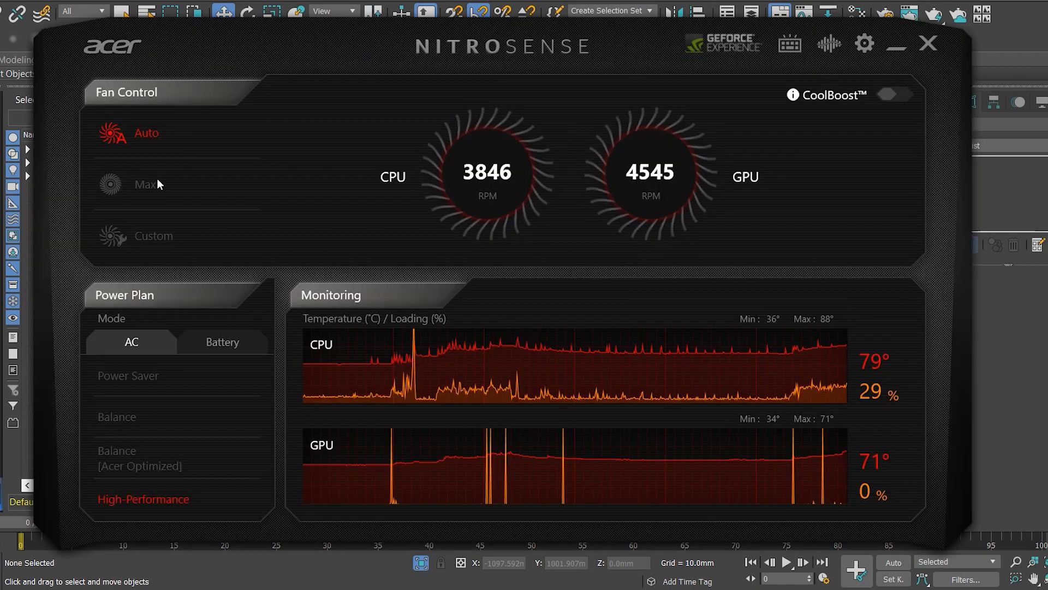
In Acer NitroSense, set the fan control to Max and minimise the program
left_click(156, 182)
left_click(896, 45)
Open the Material Editor, sample the striped booth counter's material into its node view and maximise the editor
scroll(782, 251, "down", 4)
middle_click_drag(782, 251, 909, 330)
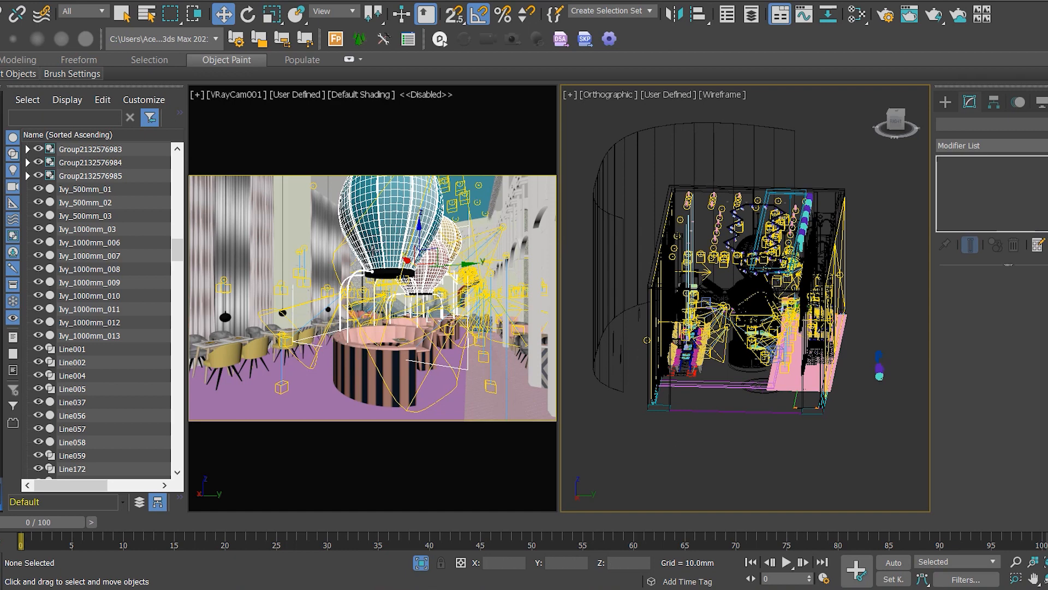
left_click(373, 251)
key("m")
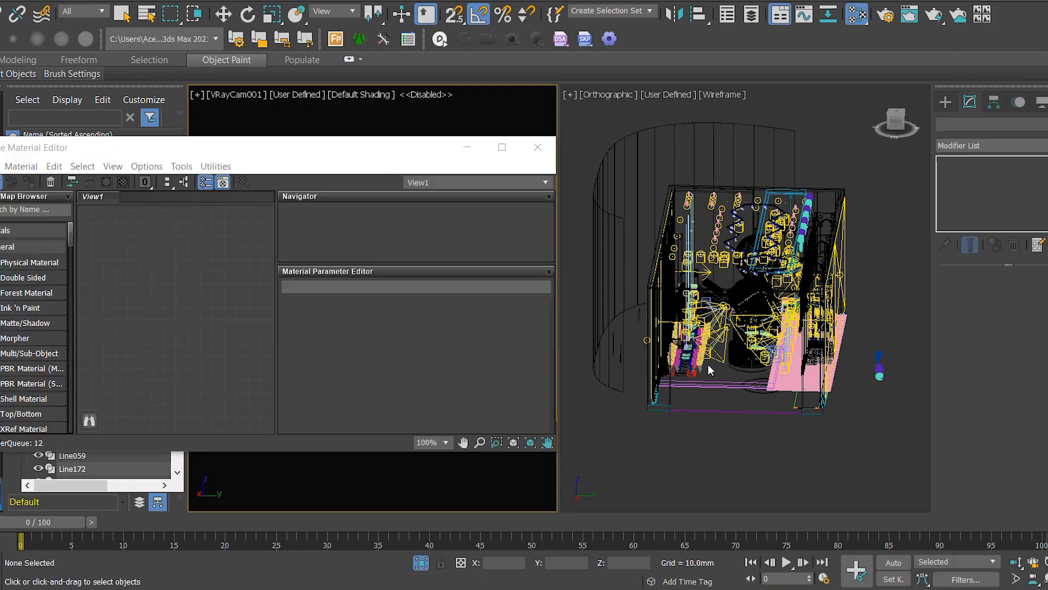
scroll(724, 371, "up", 5)
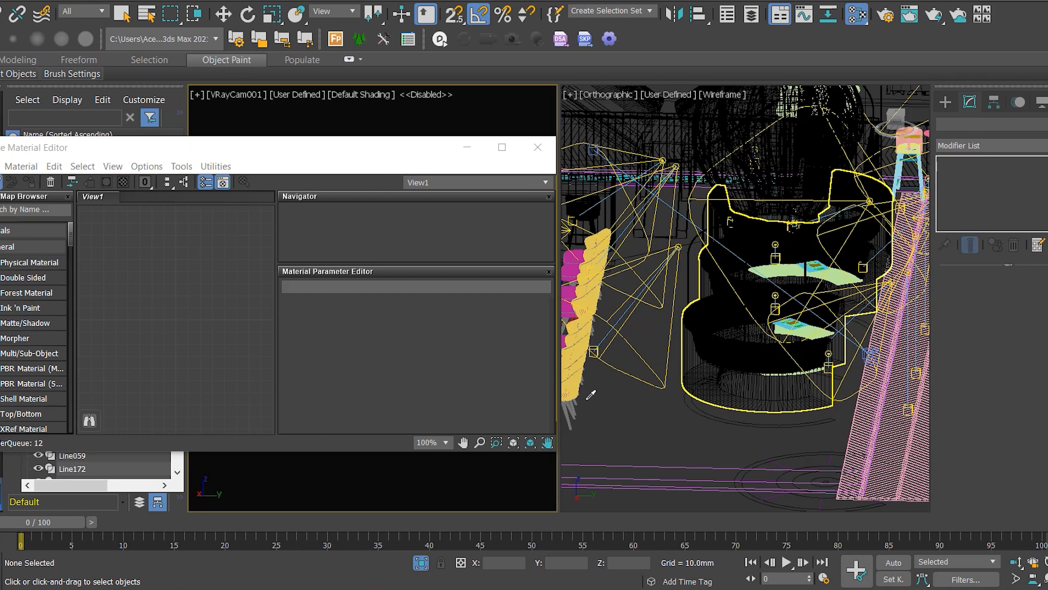
middle_click_drag(134, 266, 212, 333)
scroll(212, 334, "down", 6)
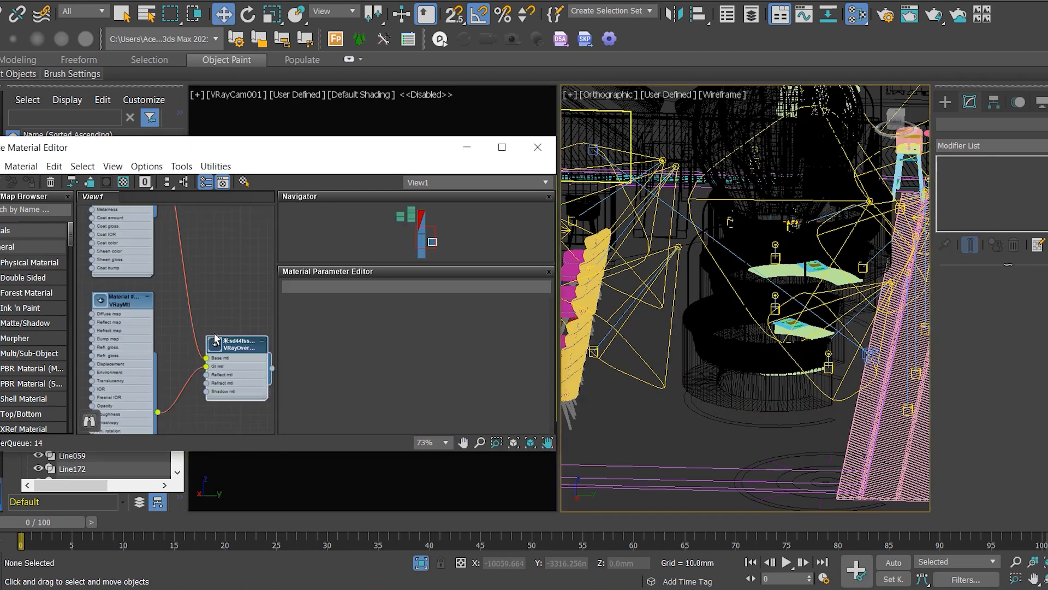
double_click(465, 155)
Examine the striped counter's VRayMtl map connections and basic parameters with an enlarged node preview, and close the Material Editor
middle_click_drag(172, 125, 475, 334)
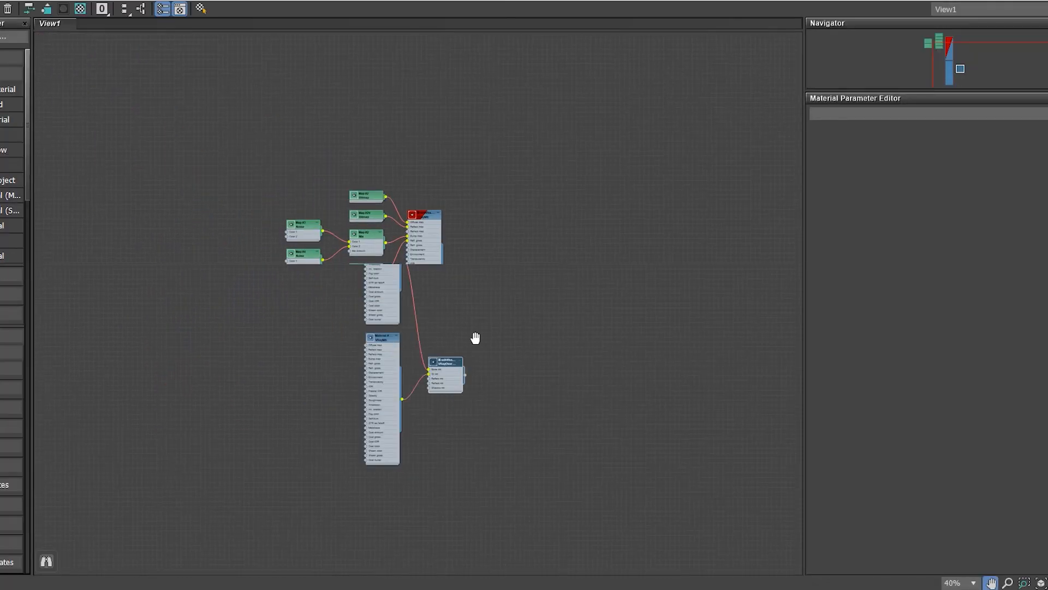
scroll(427, 268, "up", 8)
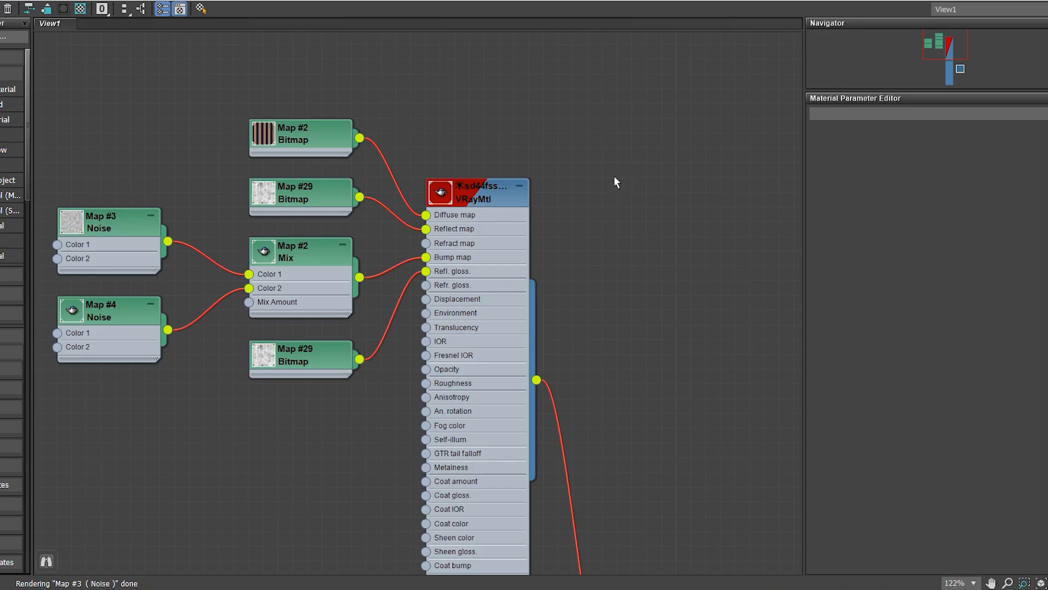
middle_click_drag(475, 164, 544, 164)
double_click(573, 200)
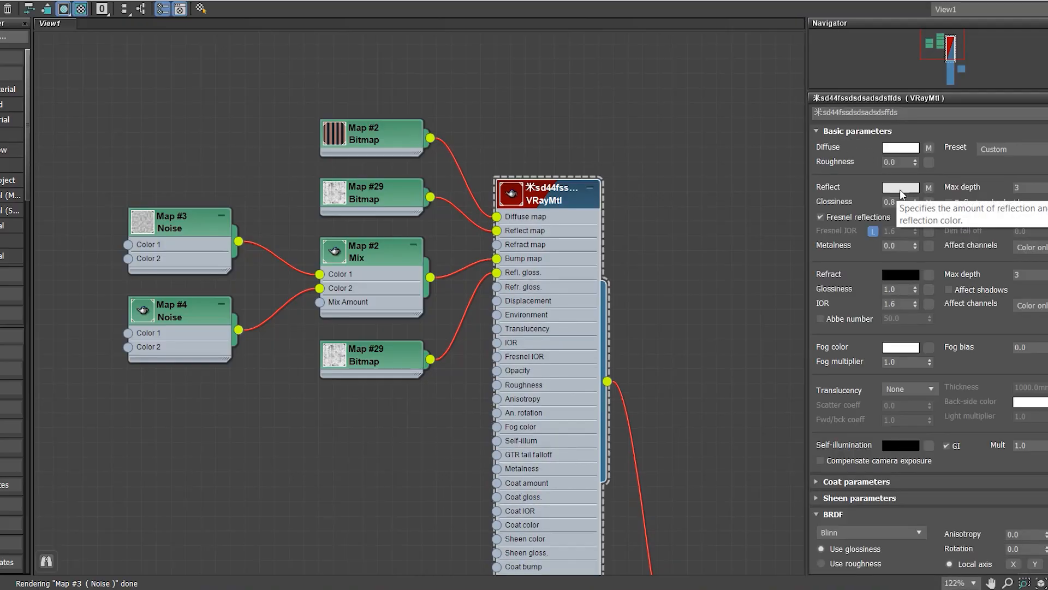
double_click(512, 194)
scroll(532, 210, "up", 5)
right_click(536, 198)
left_click(631, 288)
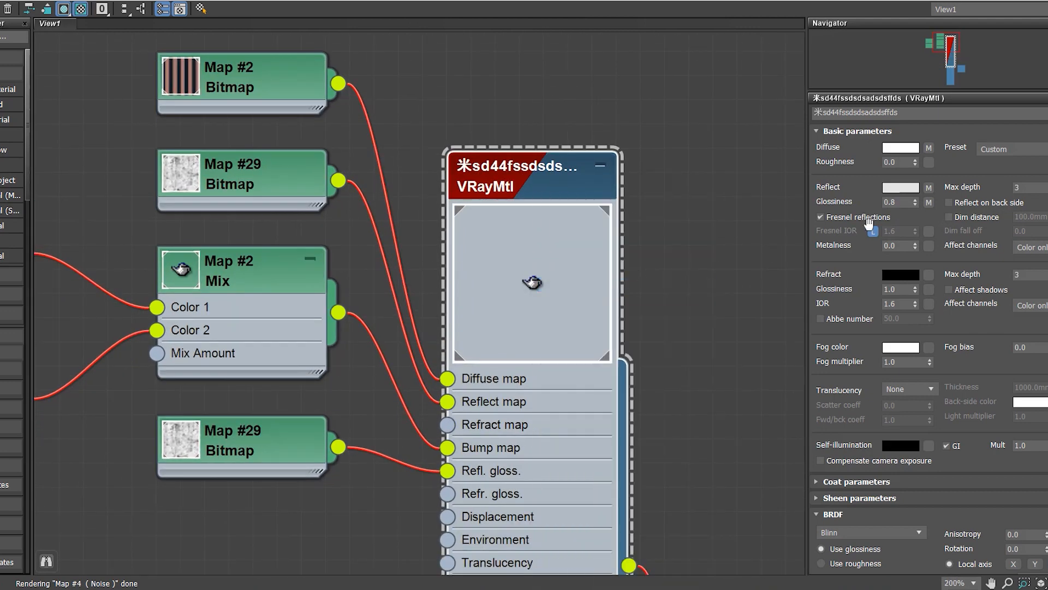
left_click(710, 248)
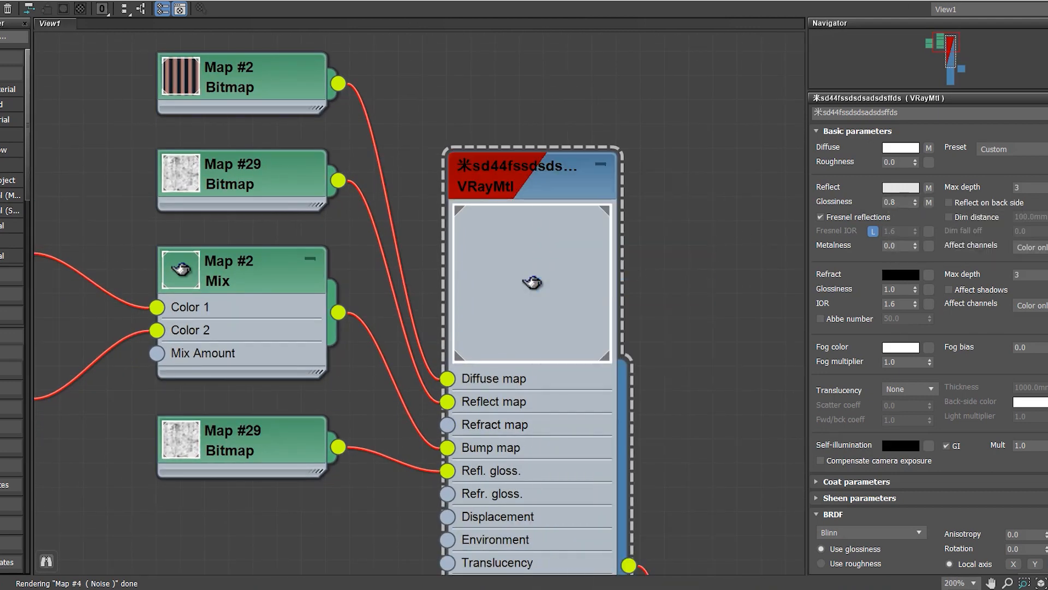
key("m")
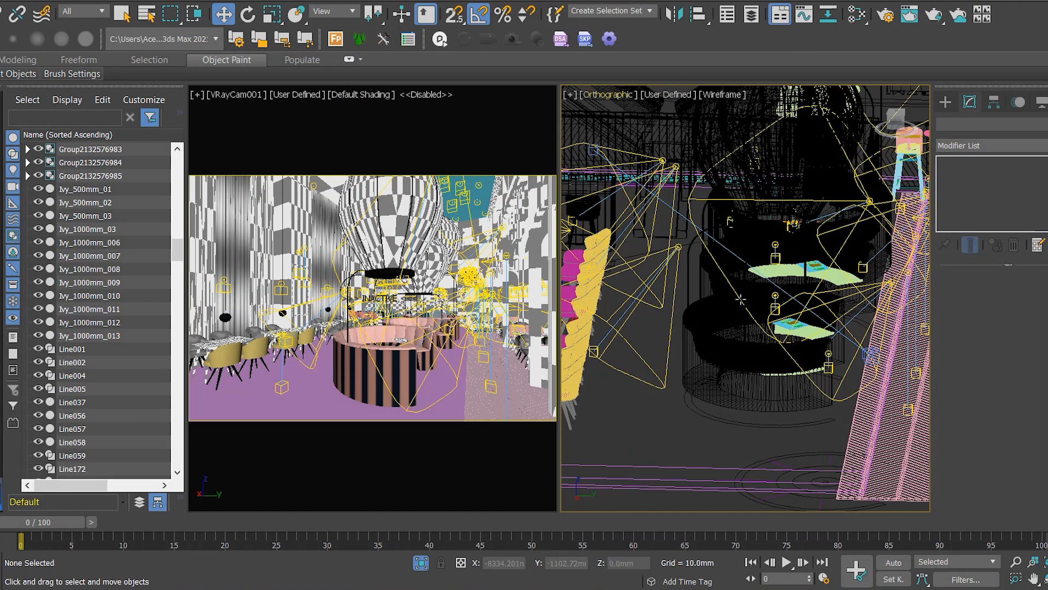
Inspect the dropped ceiling, its plane light, the spotlights and the hanging ivy from the right side of the café
scroll(677, 357, "down", 2)
middle_click_drag(646, 393, 539, 444)
left_click(486, 190)
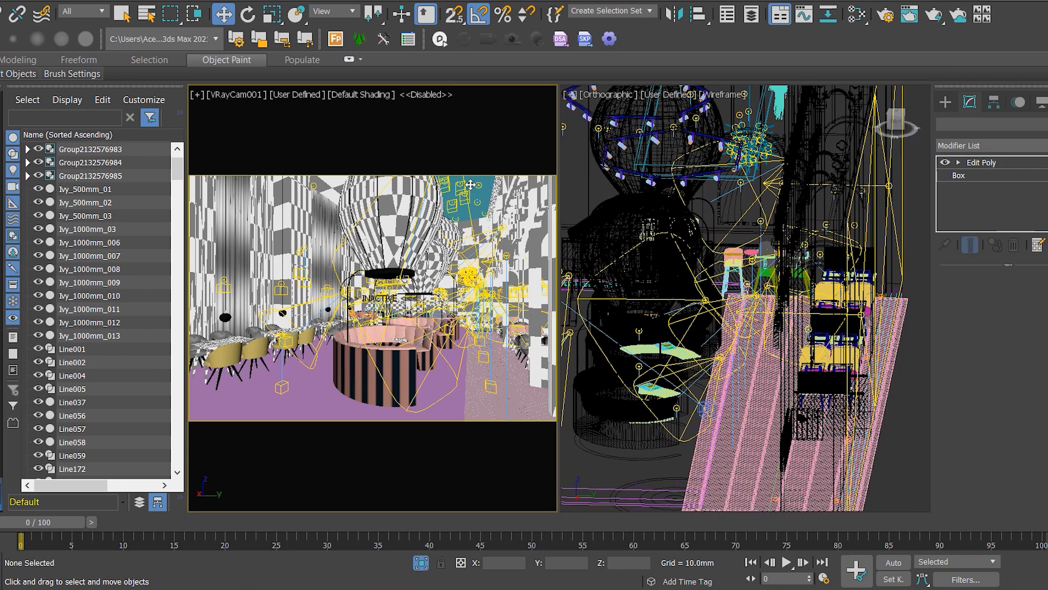
left_click(470, 184)
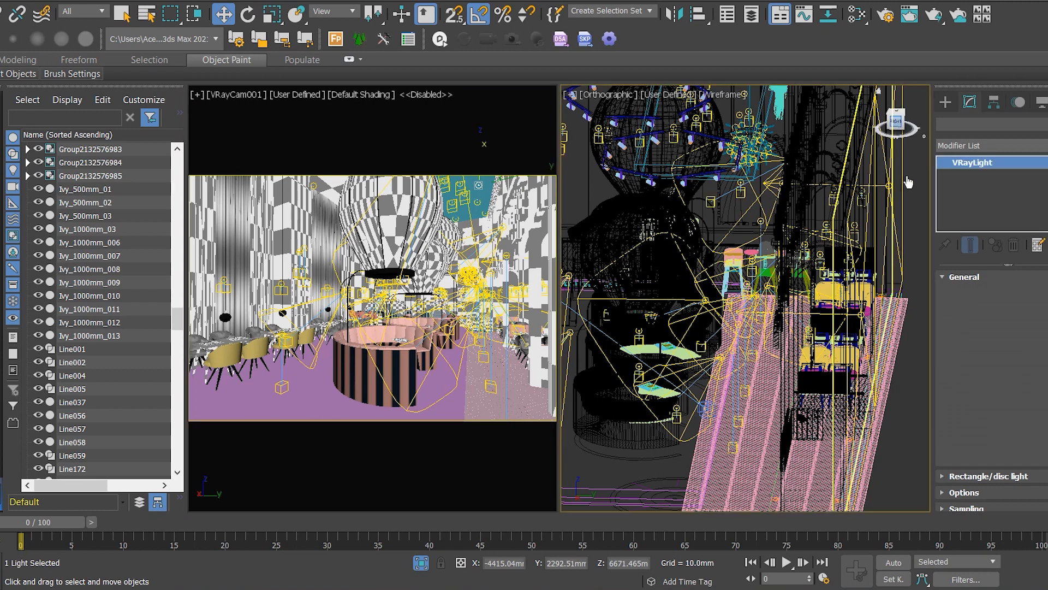
left_click(905, 129)
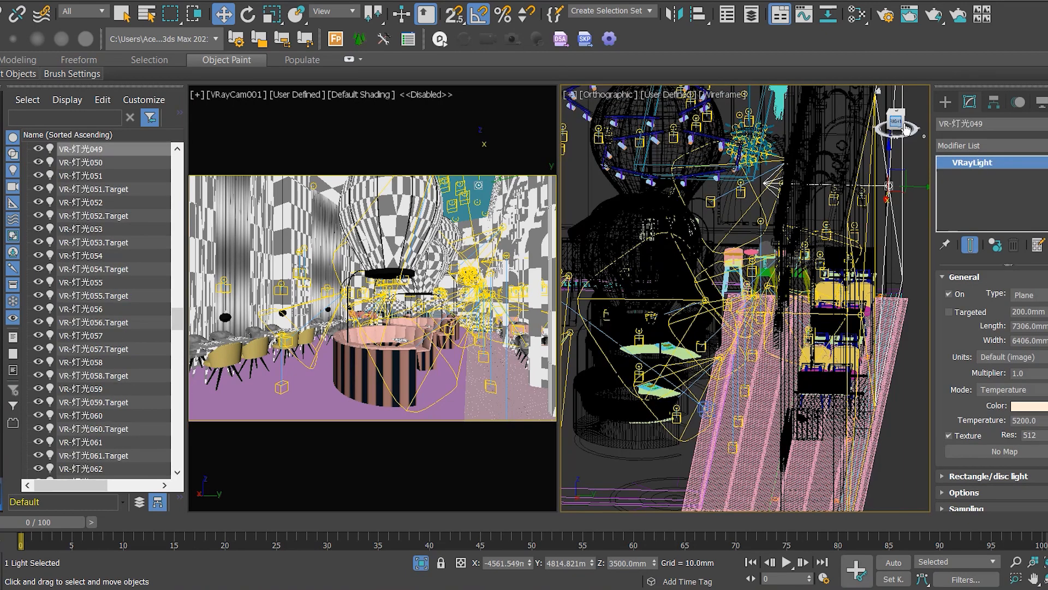
left_click(920, 293)
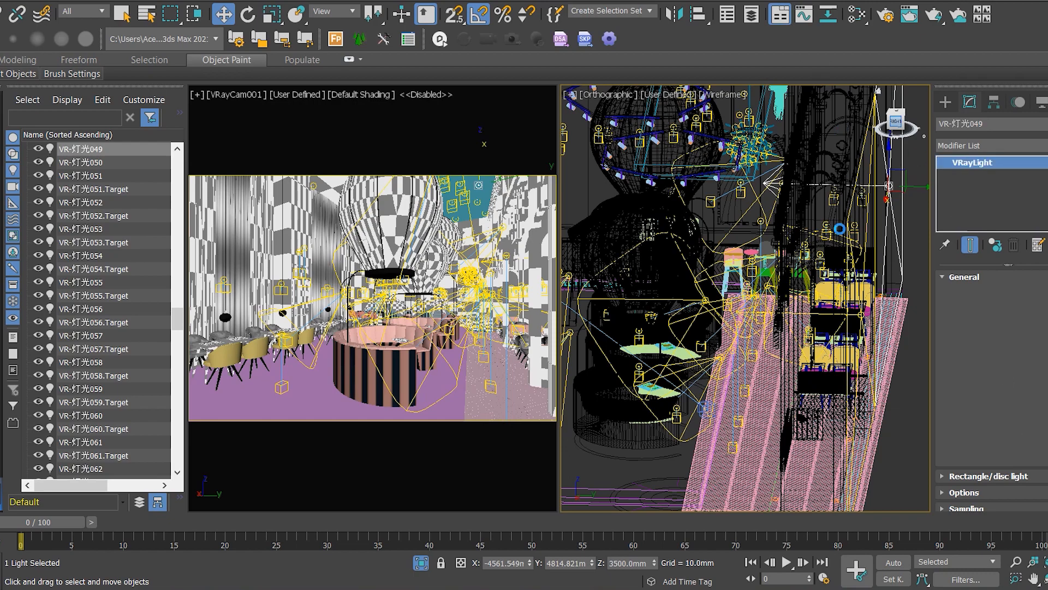
left_click(900, 209)
key("r")
middle_click_drag(819, 235, 807, 492)
scroll(731, 266, "up", 7)
middle_click_drag(628, 355, 923, 367)
mouse_move(911, 410)
middle_mouse_down()
mouse_move(696, 338)
mouse_move(631, 334)
middle_mouse_up()
mouse_move(905, 321)
middle_mouse_down()
mouse_move(667, 325)
mouse_move(744, 321)
middle_mouse_up()
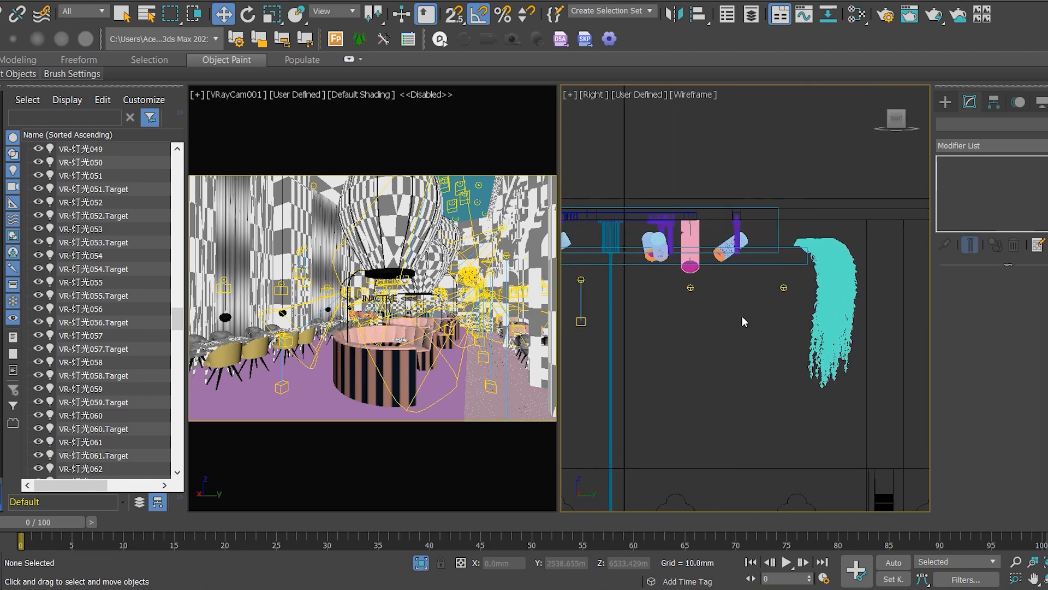
Set the camera view's display quality preset to Standard
left_click(298, 95)
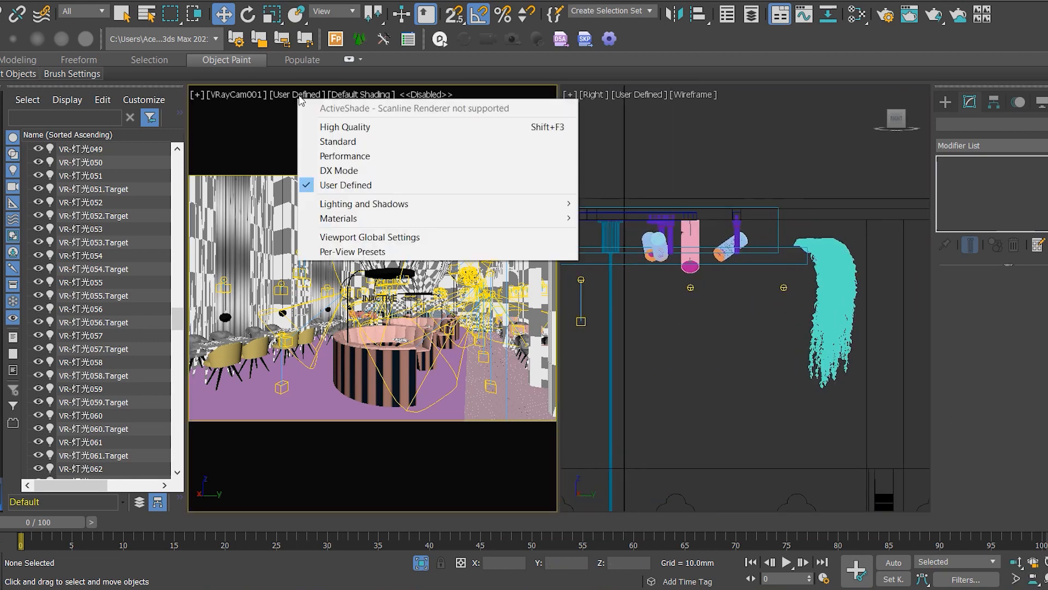
left_click(327, 145)
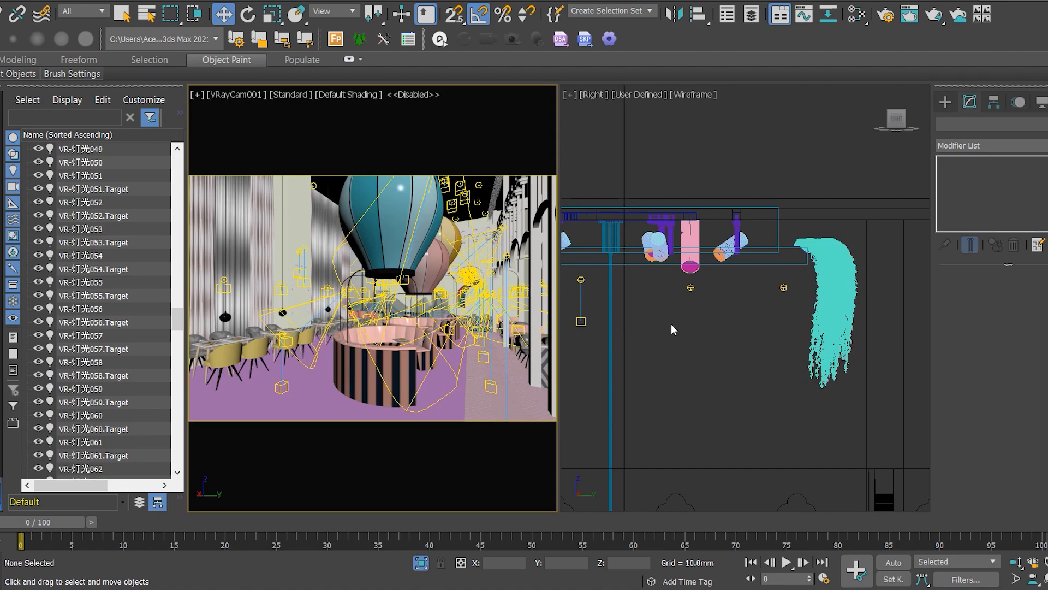
scroll(798, 248, "up", 4)
Draw a tall, narrow box with a base about 168 by 130 mm between the balloon booths and the dining tables
key("t")
scroll(802, 353, "up", 5)
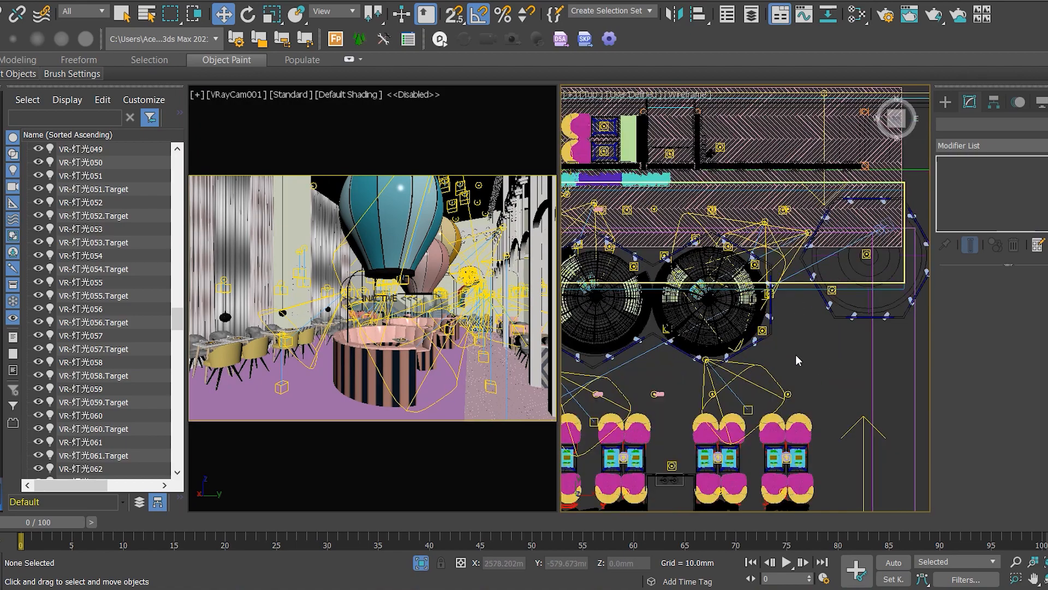
scroll(918, 230, "down", 5)
left_click(974, 189)
scroll(803, 256, "up", 4)
left_click_drag(826, 279, 833, 295)
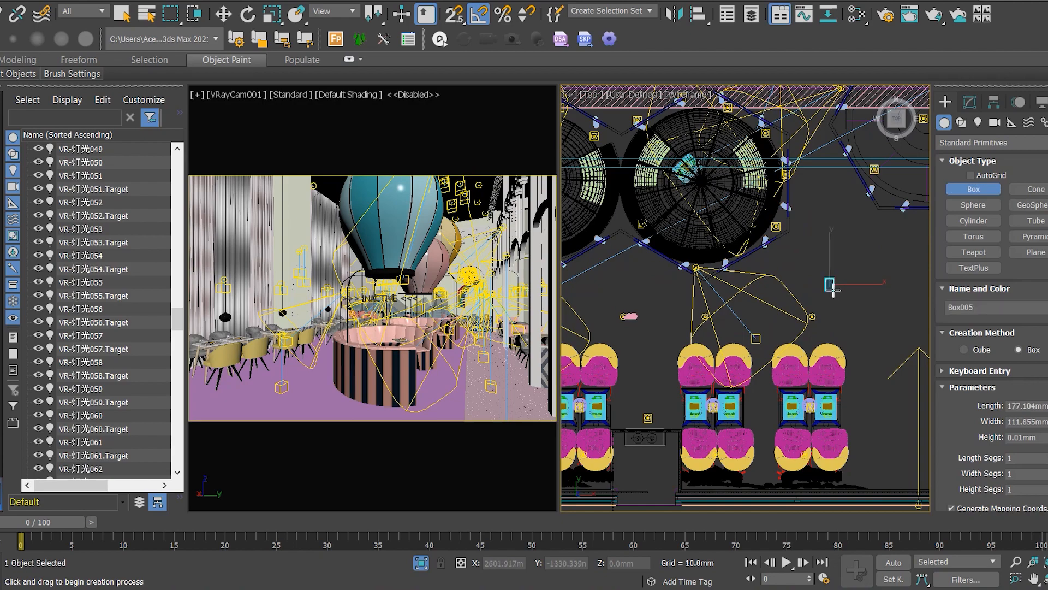
key("w")
key("f")
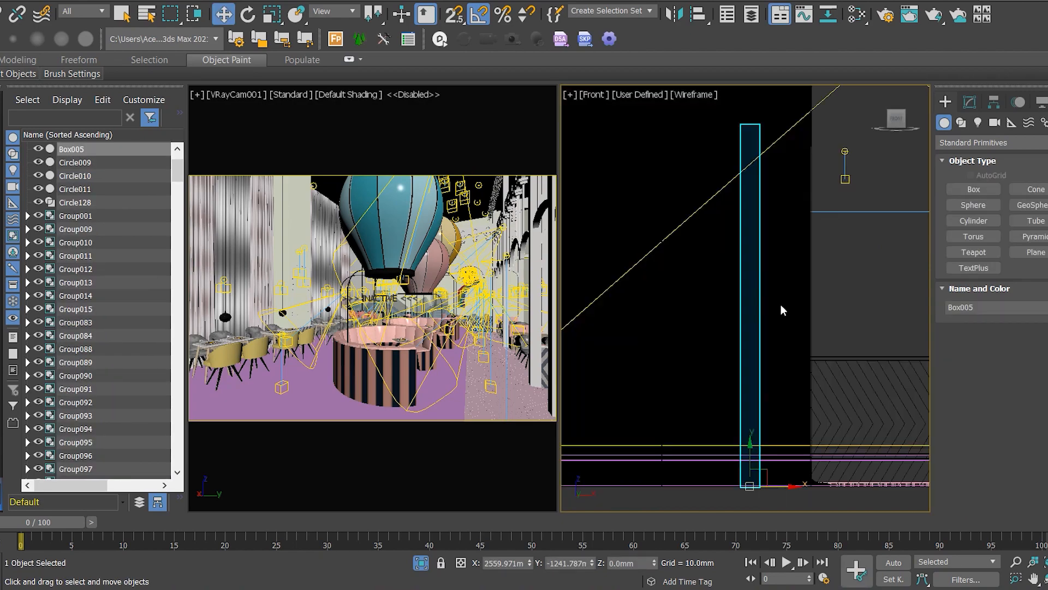
scroll(795, 297, "down", 4)
middle_click_drag(801, 326, 651, 374, "alt")
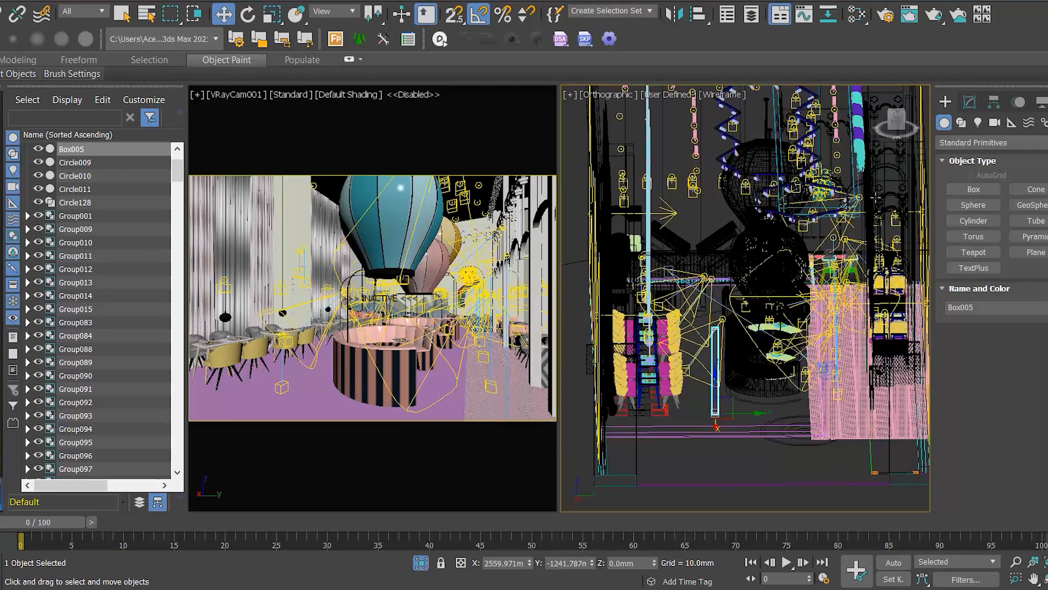
Adjust the new box's height to about 7055 mm so it reaches from the floor to the ceiling
left_click(969, 102)
left_click_drag(1047, 327, 1020, 86)
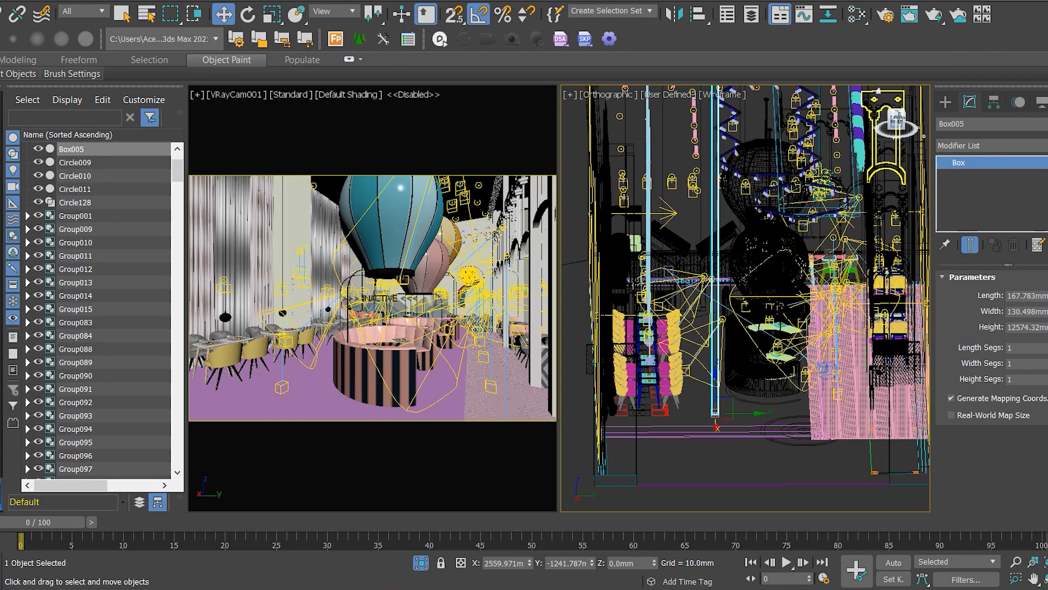
left_click(896, 120)
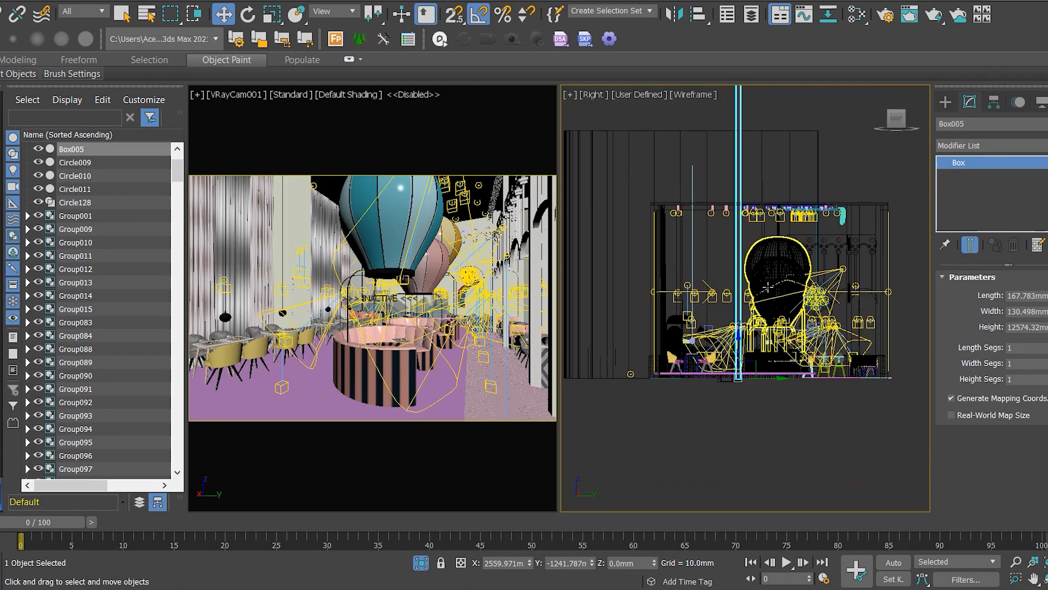
left_click_drag(1047, 328, 1046, 418)
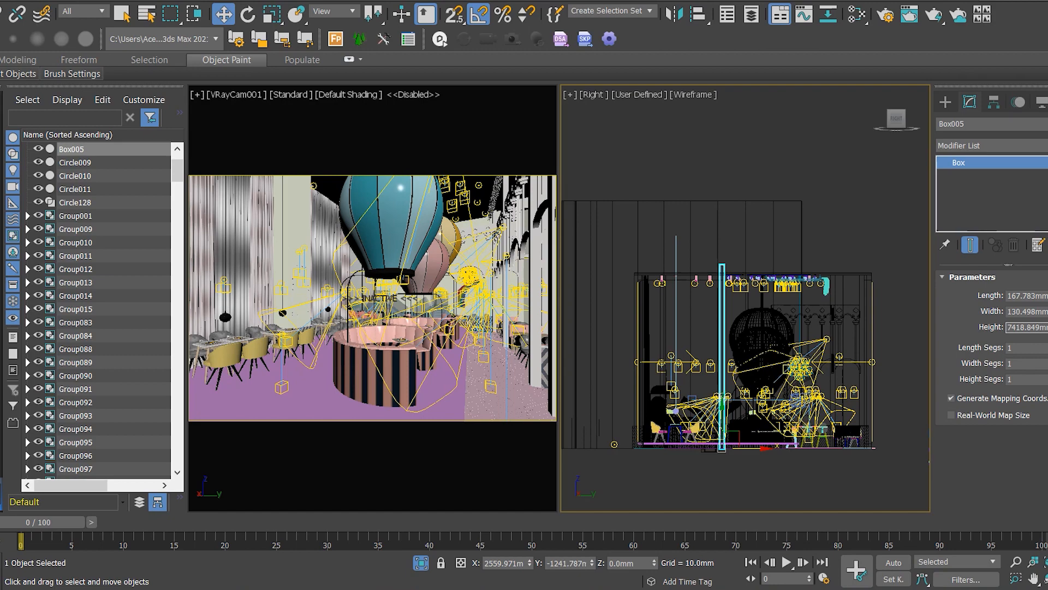
scroll(716, 273, "up", 6)
left_click_drag(1047, 328, 1047, 335)
scroll(659, 256, "down", 6)
Move the tall box along X in plan to about 3034 mm, checking its position in the camera view
key("t")
key("z")
scroll(685, 317, "down", 12)
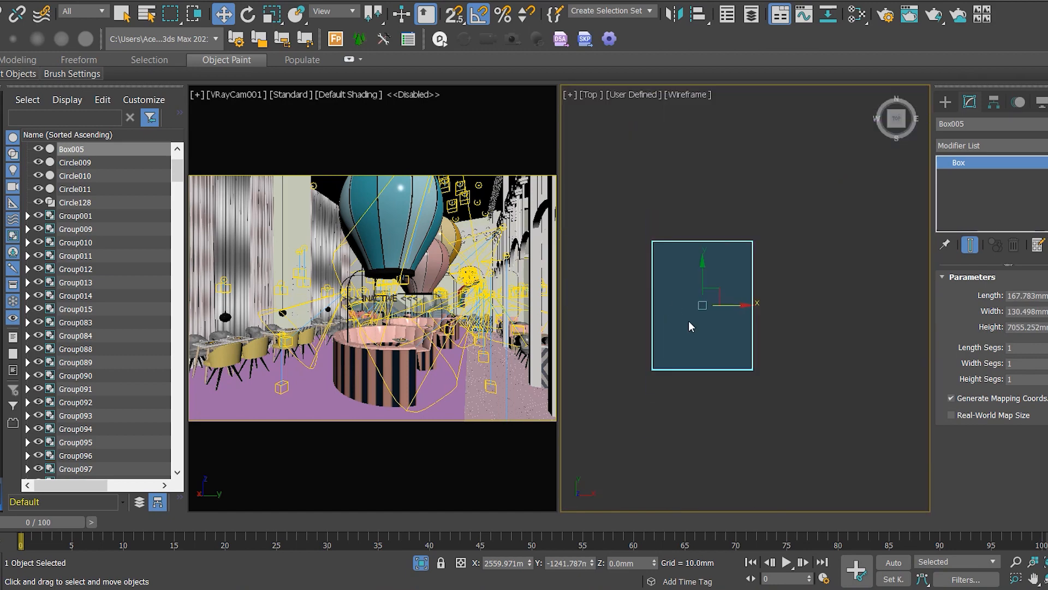
left_click_drag(838, 327, 765, 327)
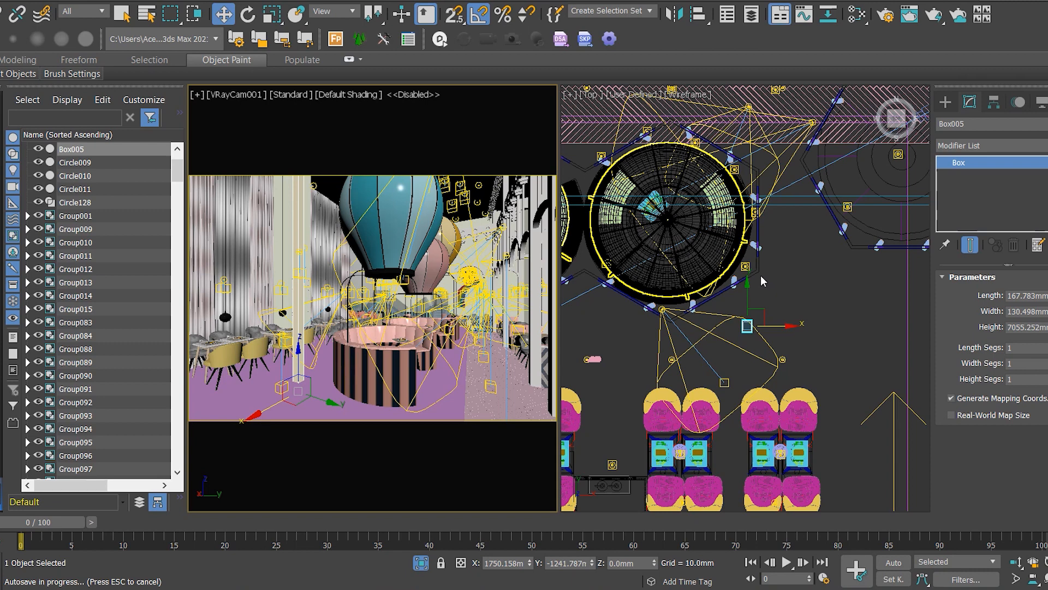
left_click(708, 98)
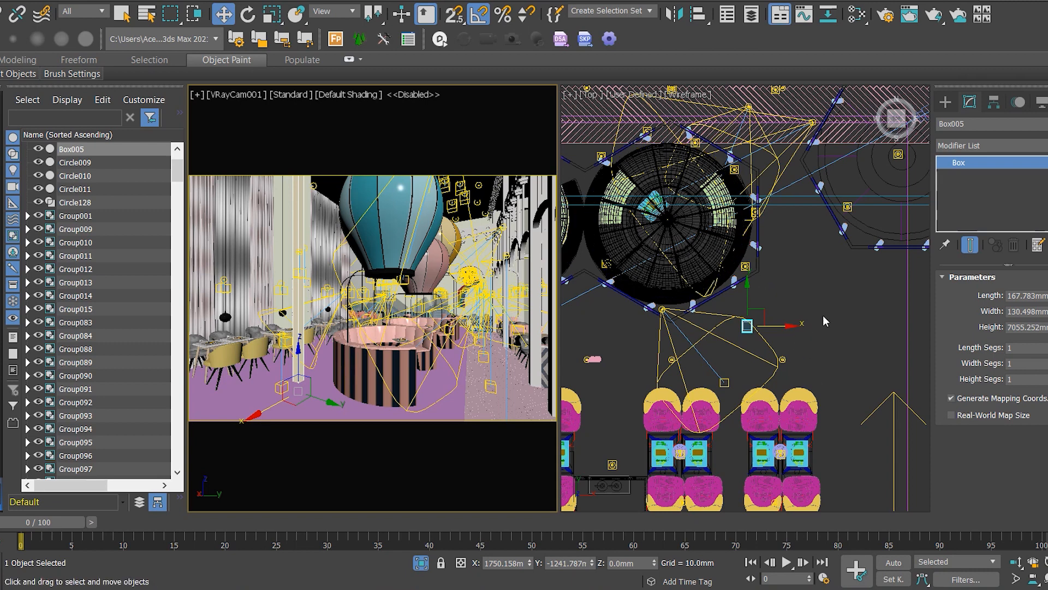
left_click(754, 326)
left_click_drag(751, 326, 815, 326)
right_click(362, 310)
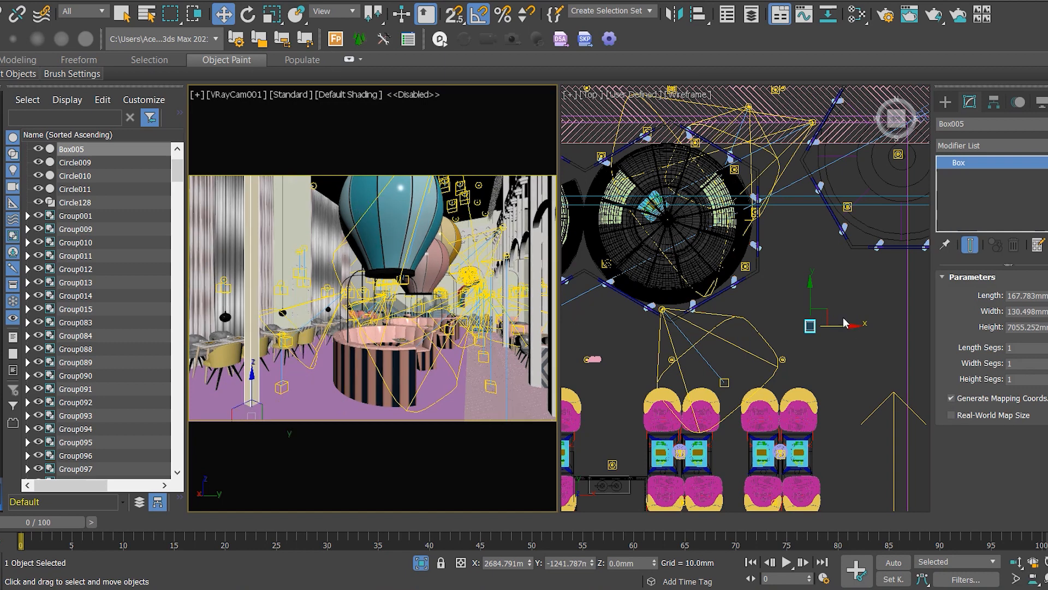
left_click_drag(844, 326, 868, 327)
right_click(382, 329)
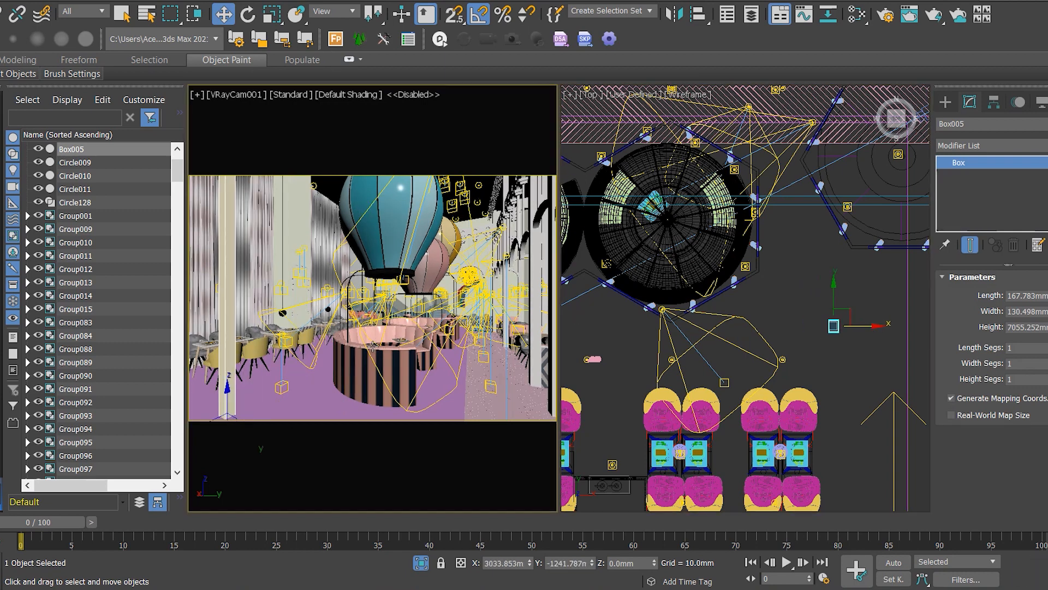
Re-enable the disabled camera viewport so it updates with scene changes
right_click(418, 97)
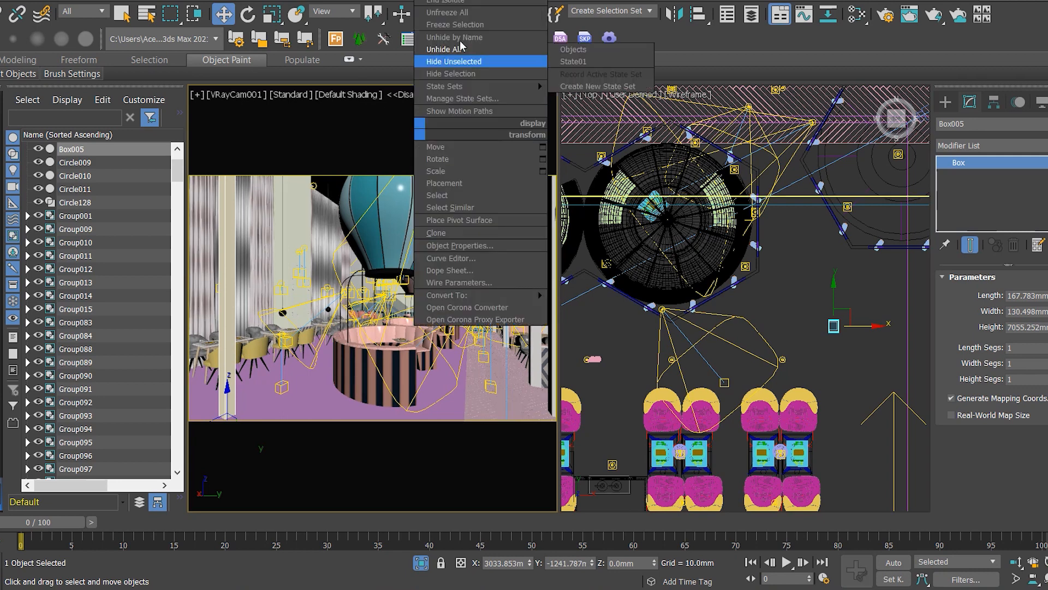
left_click(464, 13)
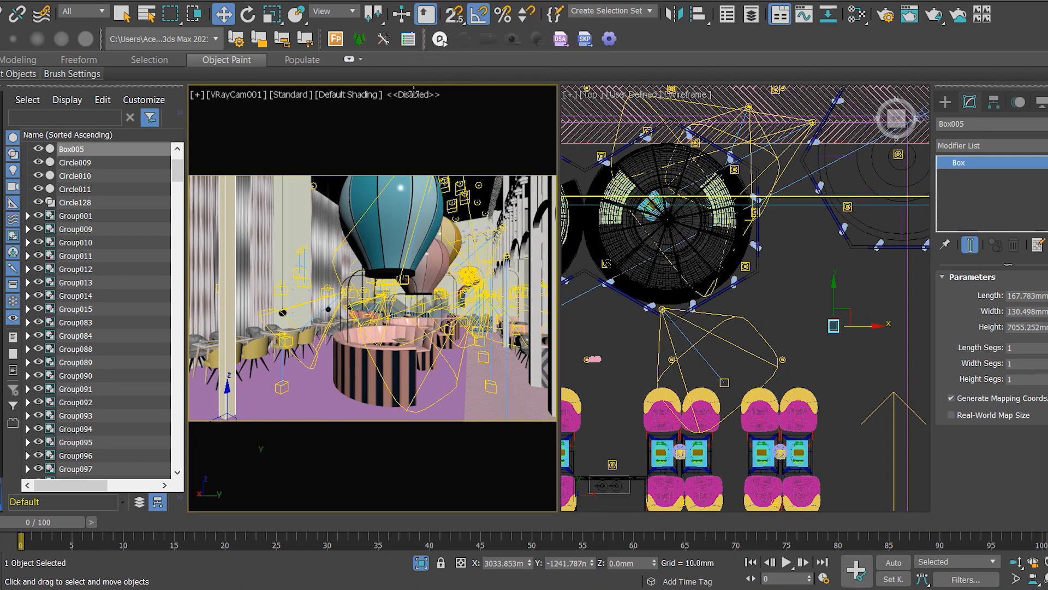
right_click(405, 131)
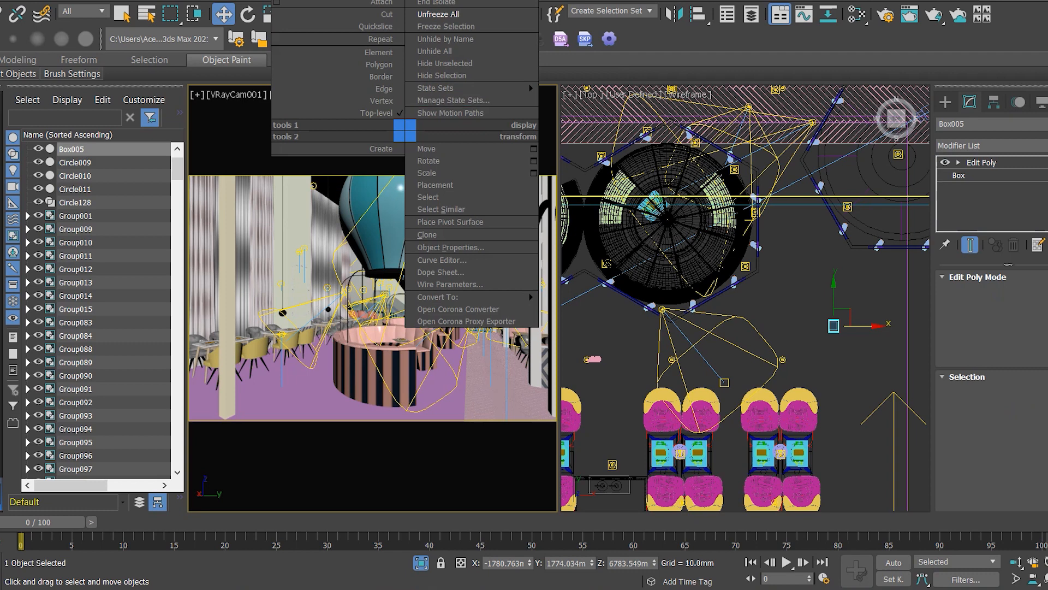
left_click(194, 97)
left_click(197, 95)
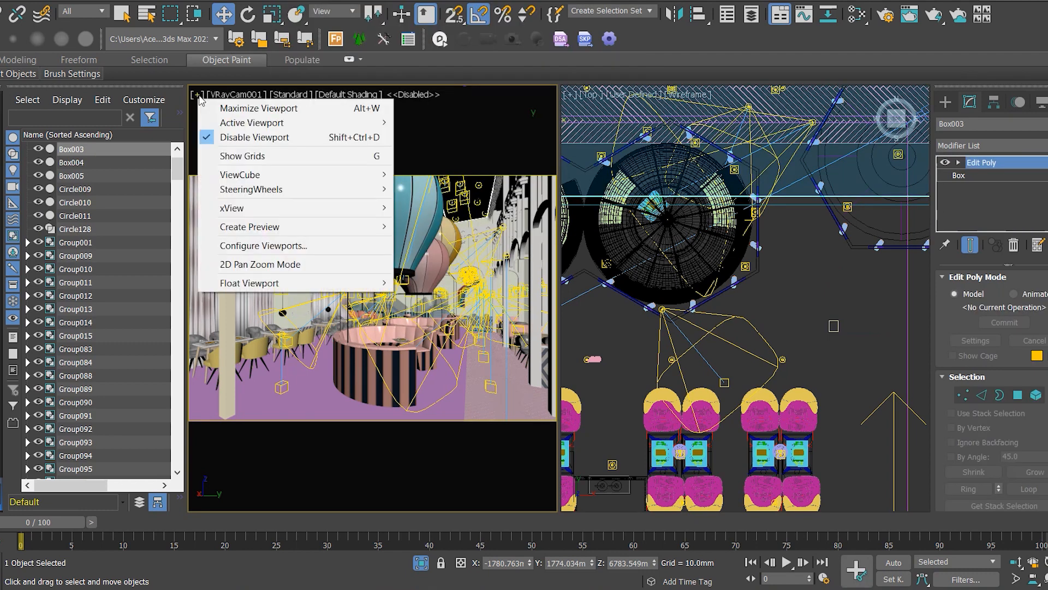
left_click(243, 136)
Nudge the tall box to X about 2987 mm and reduce its length to about 58 mm and width to about 61 mm
left_click(820, 330)
left_click(838, 327)
mouse_move(861, 327)
left_mouse_down()
mouse_move(871, 326)
mouse_move(857, 327)
left_mouse_up()
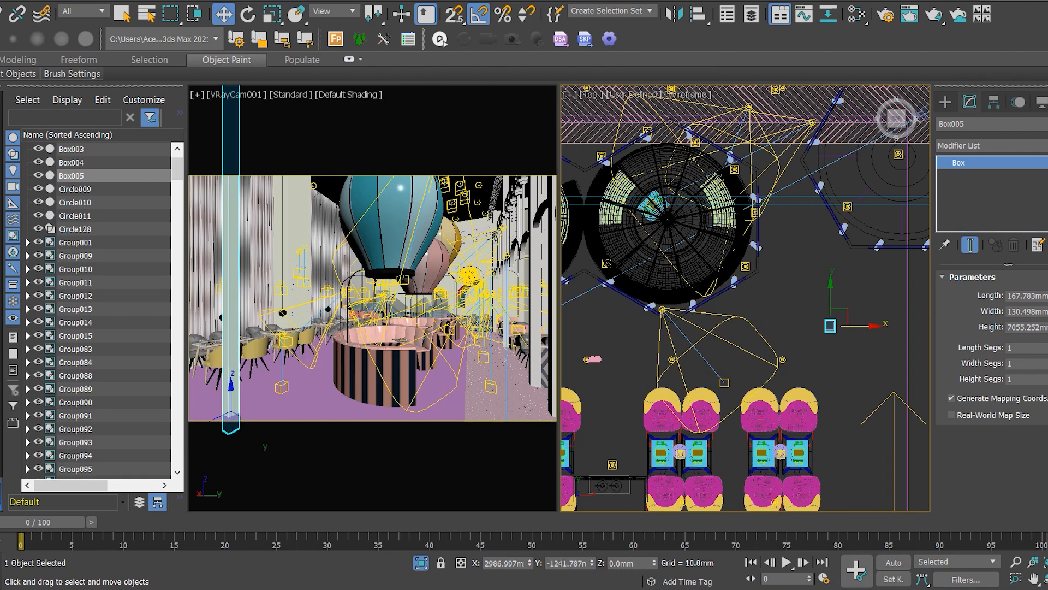
left_click_drag(1047, 296, 1047, 315)
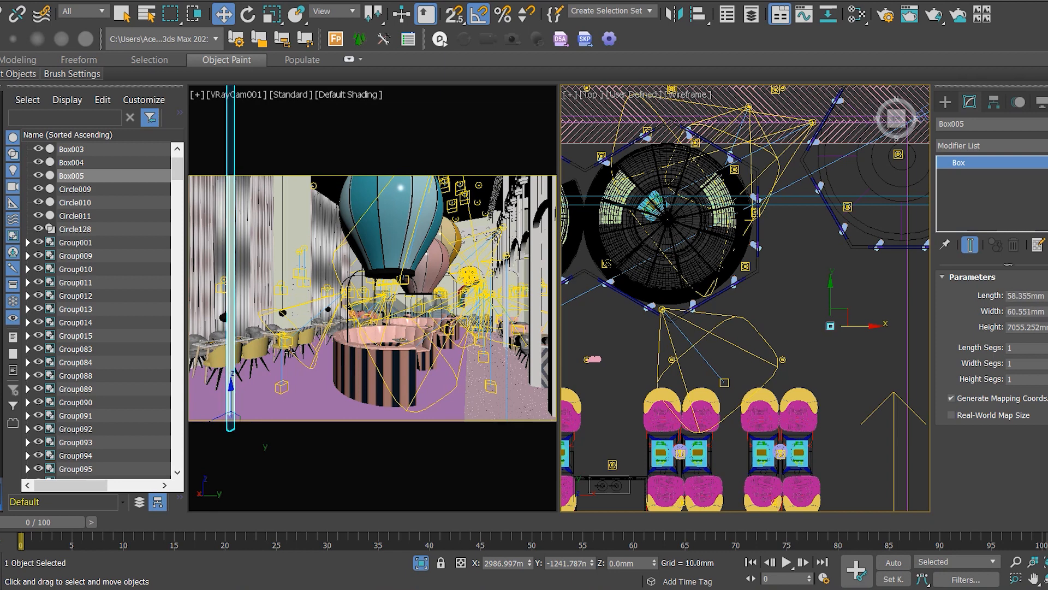
Isolate the tall box and try cloning it along X into a row of 200 instances spaced about 172 mm apart
key("alt+q")
left_click(855, 295)
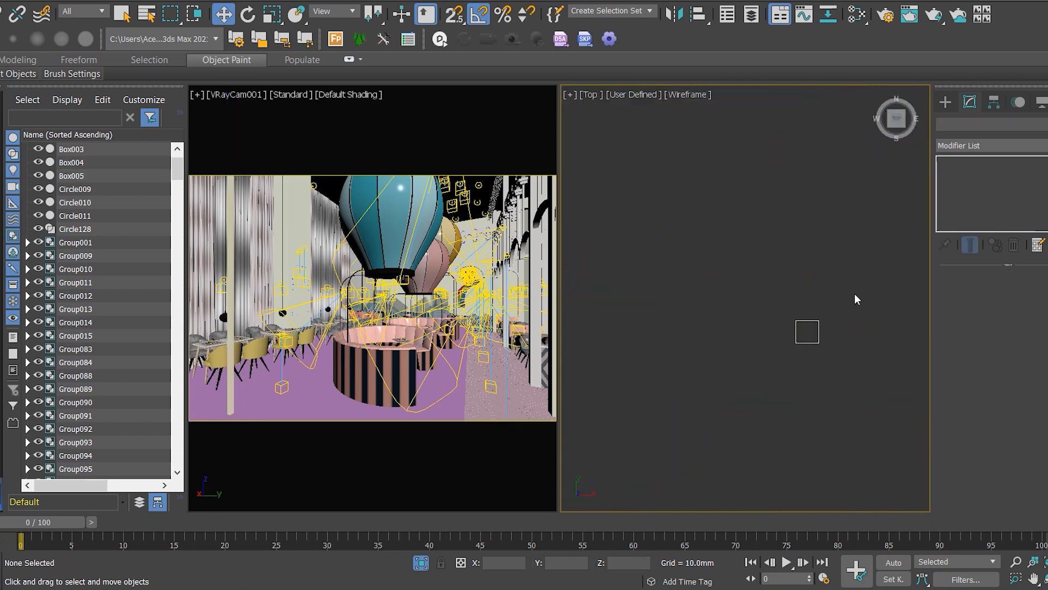
left_click(819, 335)
left_click_drag(842, 334, 776, 340, "shift")
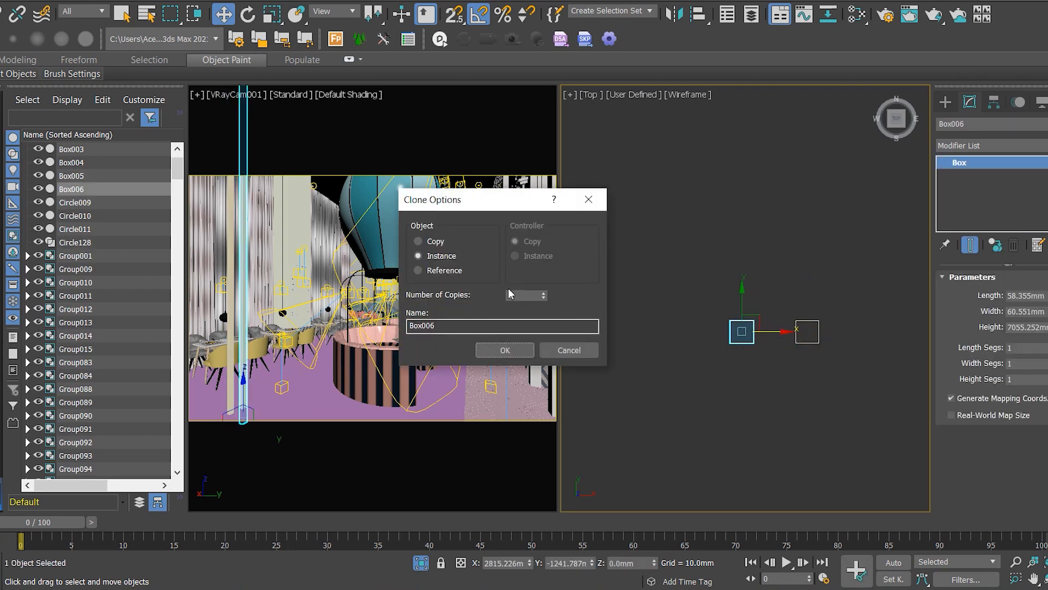
mouse_move(472, 203)
left_mouse_down()
mouse_move(690, 211)
mouse_move(555, 227)
left_mouse_up()
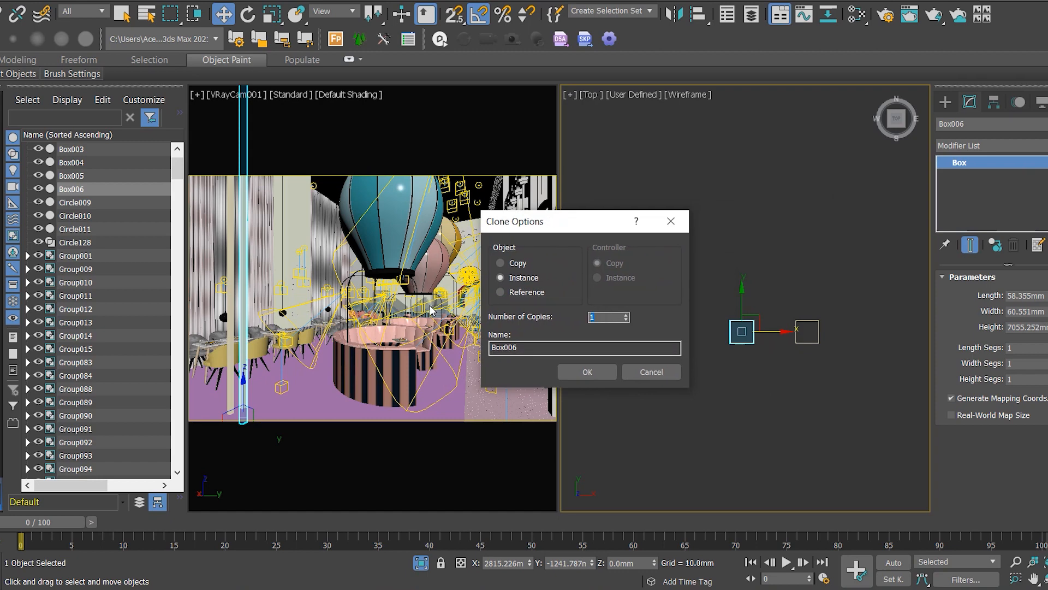
left_click(587, 372)
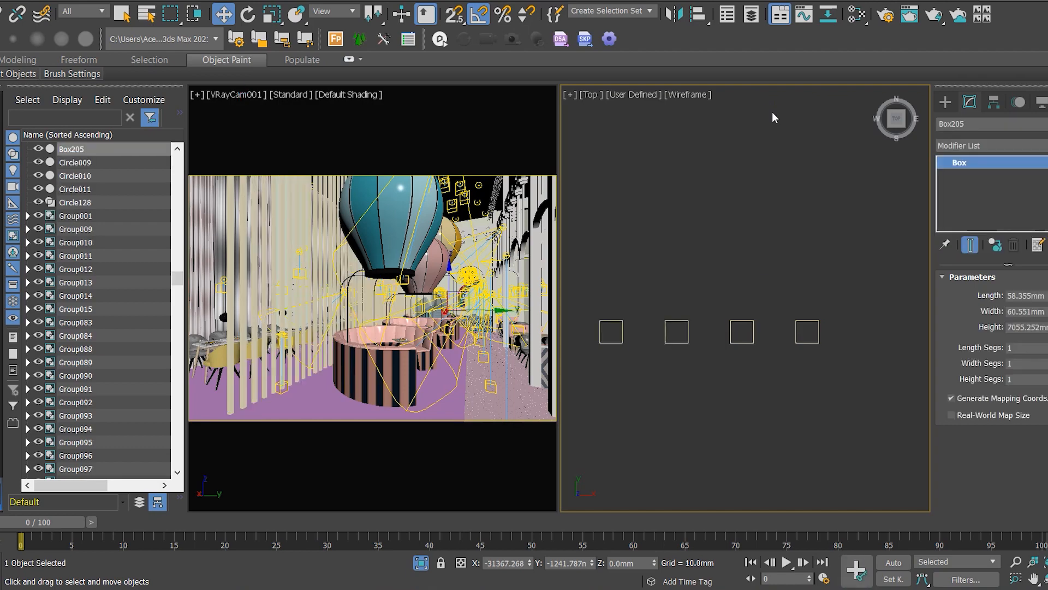
Undo the row of cloned boxes and return to the original box among the full scene
scroll(841, 313, "down", 15)
middle_click_drag(672, 341, 713, 342)
scroll(729, 342, "up", 8)
key("ctrl+z")
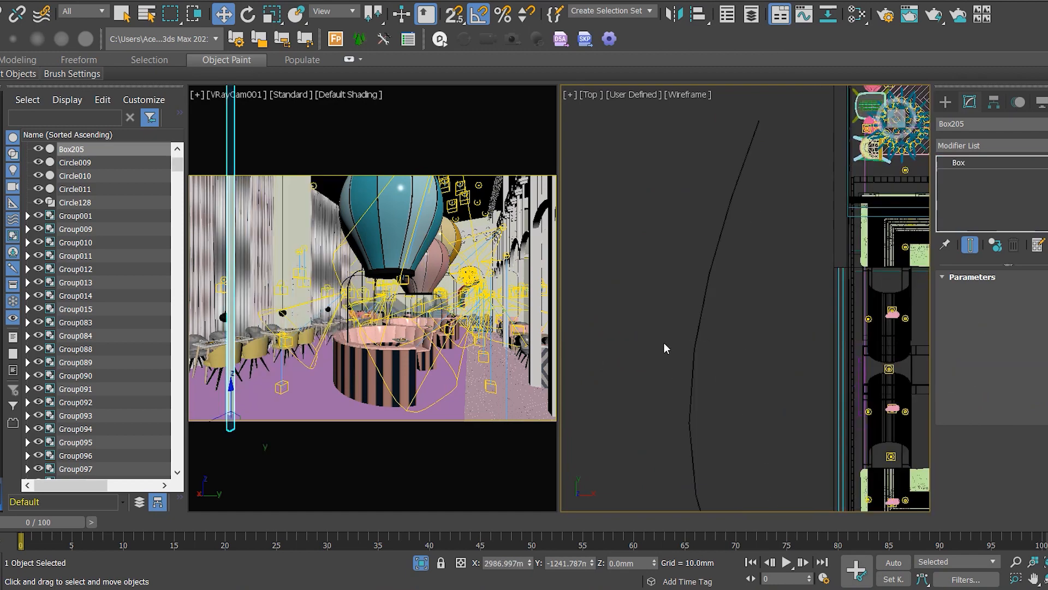
scroll(672, 345, "down", 9)
middle_click_drag(860, 348, 782, 357)
scroll(782, 356, "up", 2)
scroll(759, 356, "up", 9)
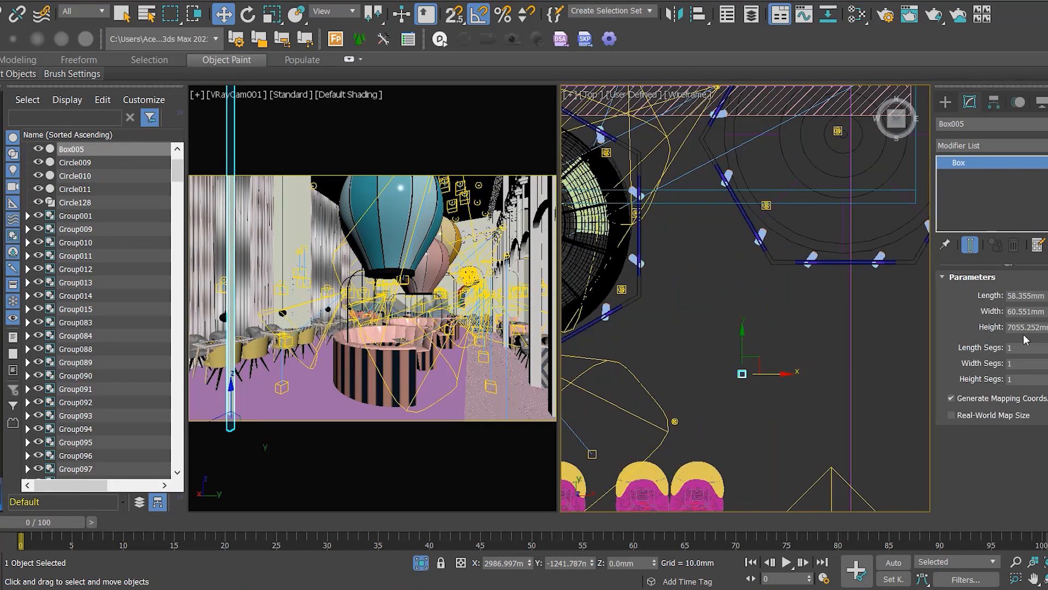
Try reducing the tall box's length to about 46 mm and width to about 47 mm
left_click_drag(1047, 296, 1047, 323)
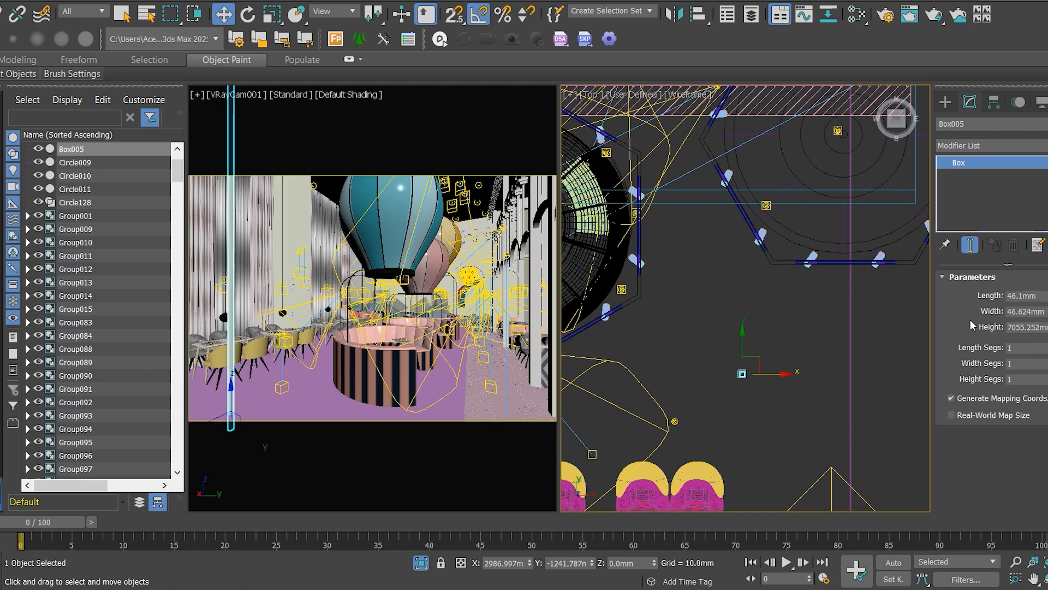
key("ctrl+z")
key("ctrl+z")
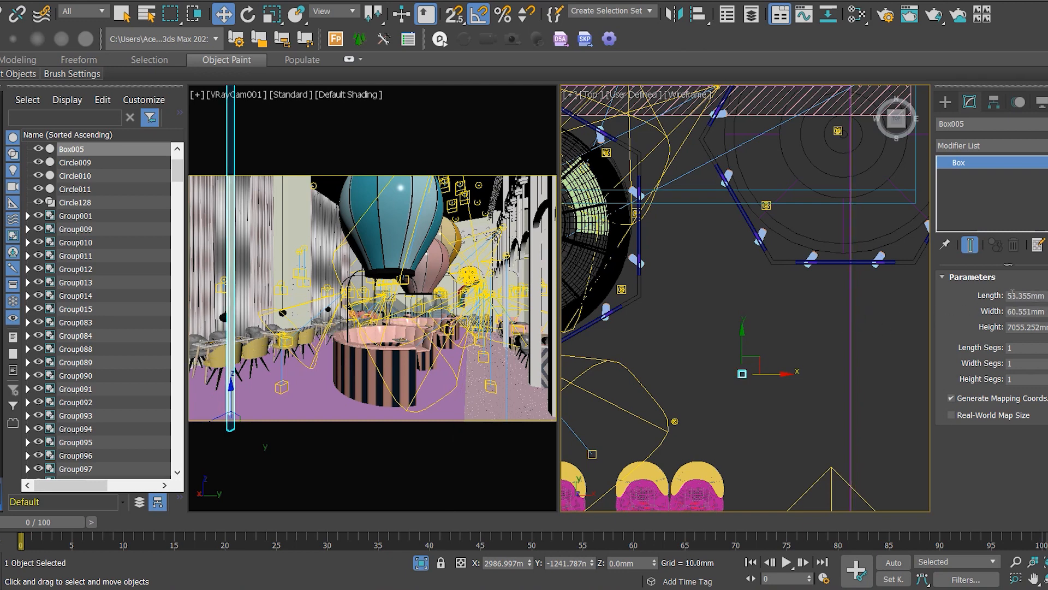
Set the tall box's length to 50 mm
right_click(338, 317)
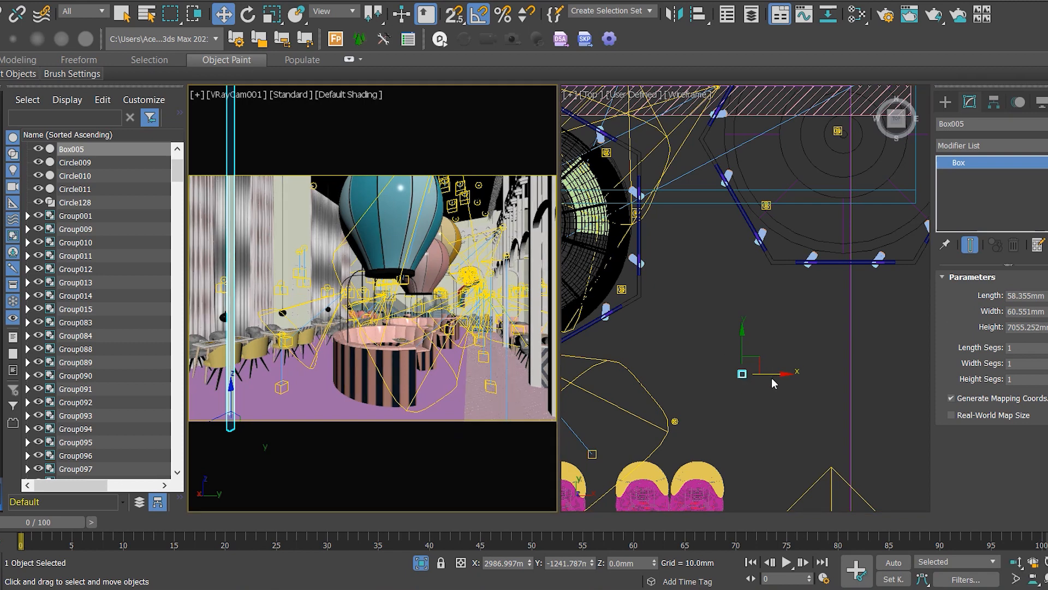
type("50")
key("Return")
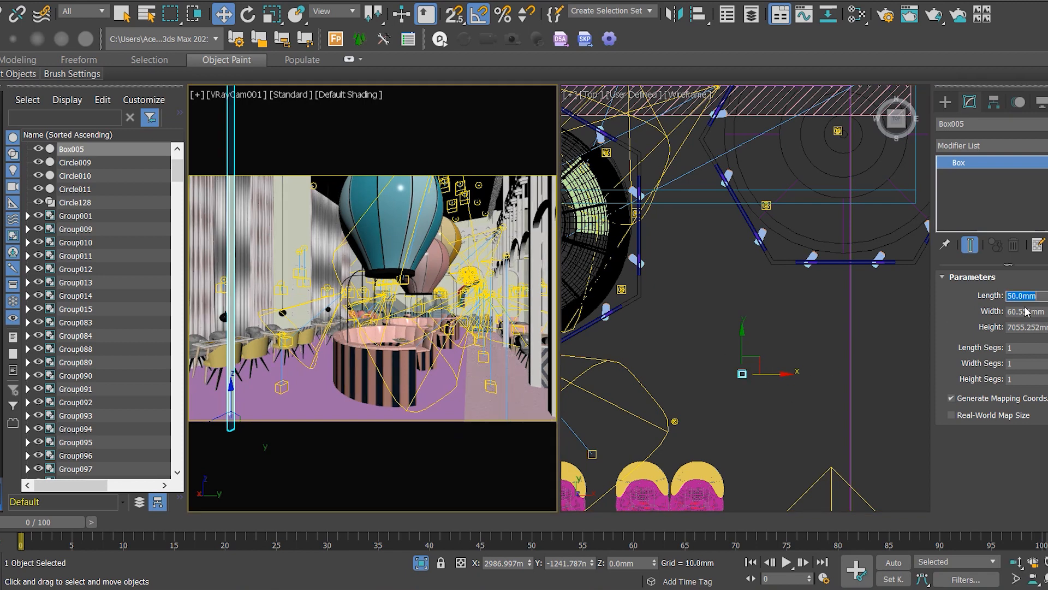
Try cloning the tall box along X into a row of 25 instances spaced about 165 mm apart
mouse_move(762, 374)
left_mouse_down()
mouse_move(744, 376)
mouse_move(755, 377)
left_mouse_up()
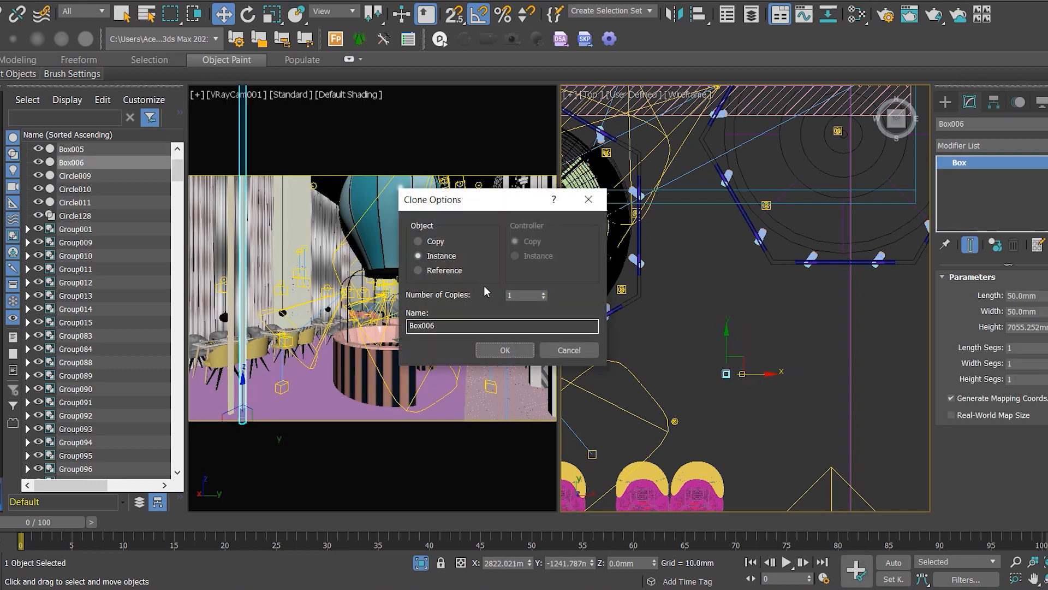
left_click(484, 350)
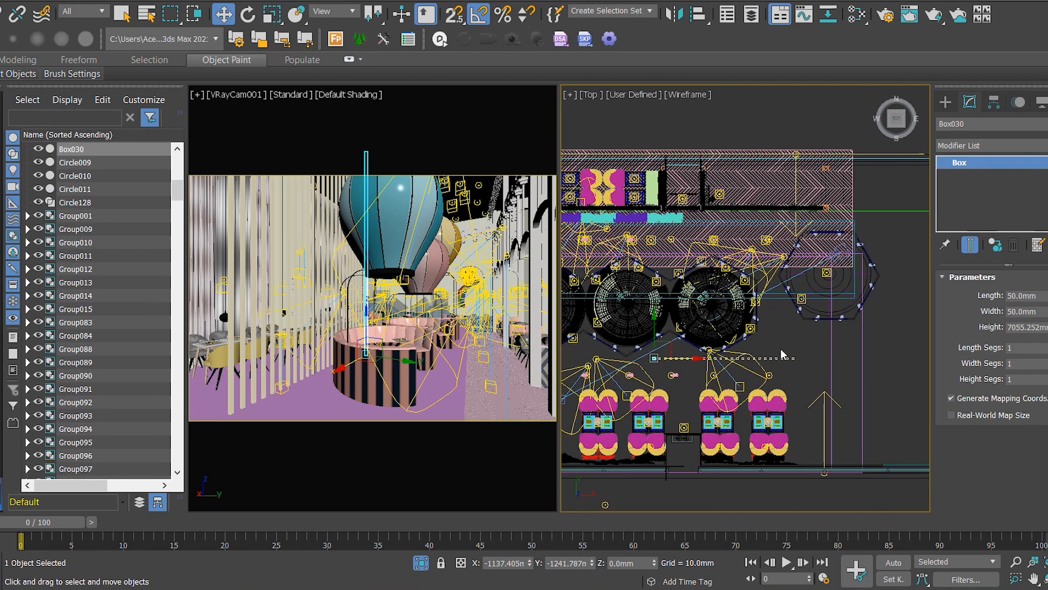
left_click(780, 350)
Clone the tall box along X into a row of 60 instances spaced about 162 mm apart, and deselect the posts
scroll(782, 353, "up", 8)
left_click_drag(788, 355, 782, 362)
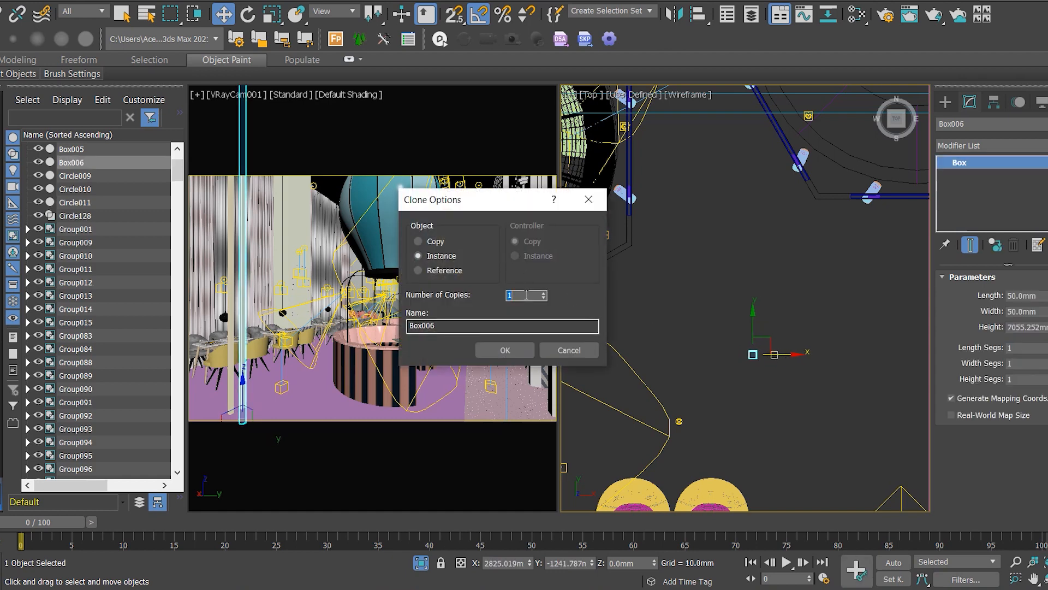
left_click(504, 350)
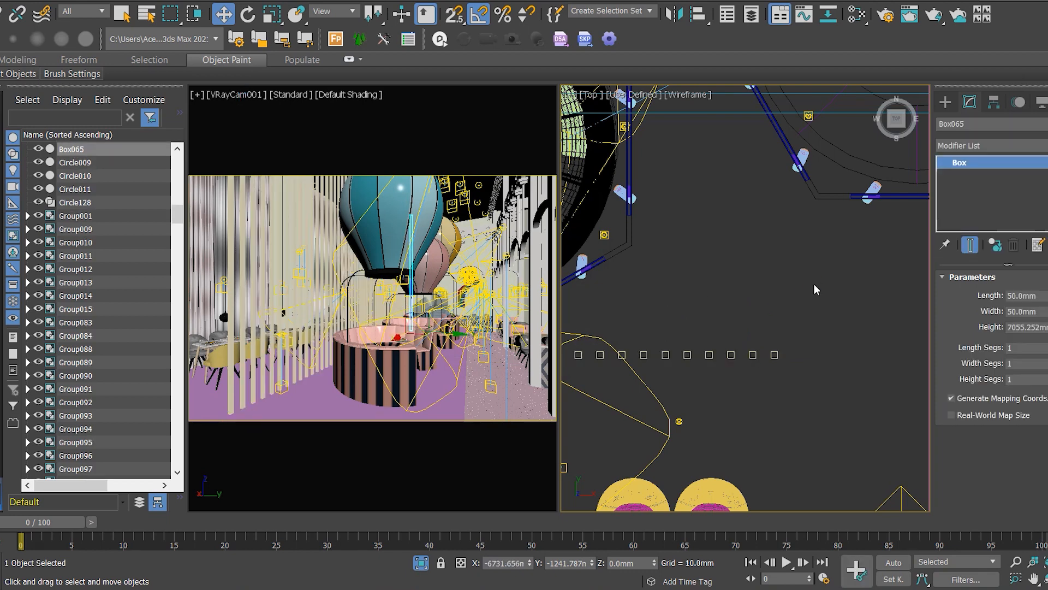
scroll(819, 300, "down", 6)
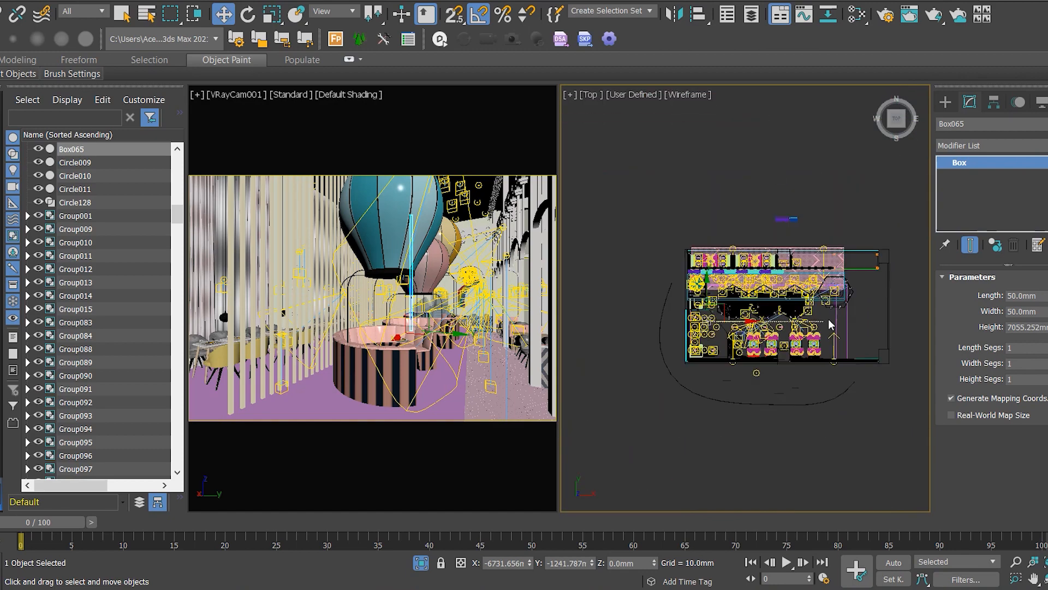
scroll(896, 328, "up", 3)
left_click(895, 323)
middle_click_drag(895, 324, 793, 342)
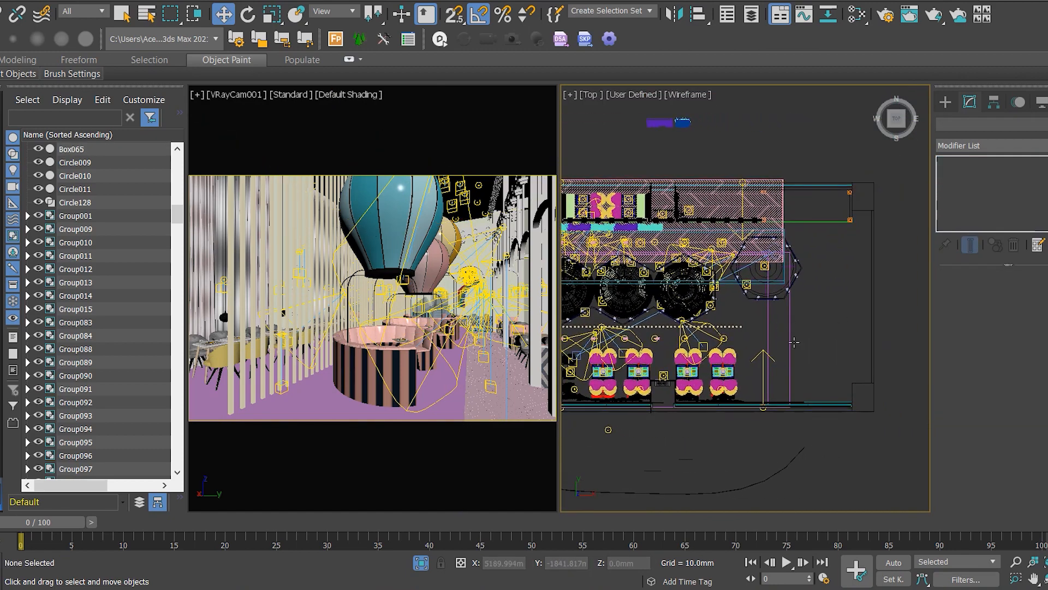
middle_click_drag(748, 323, 801, 317)
Examine the café from several orbited angles to identify the wall group behind the arches and furniture
left_click(483, 249)
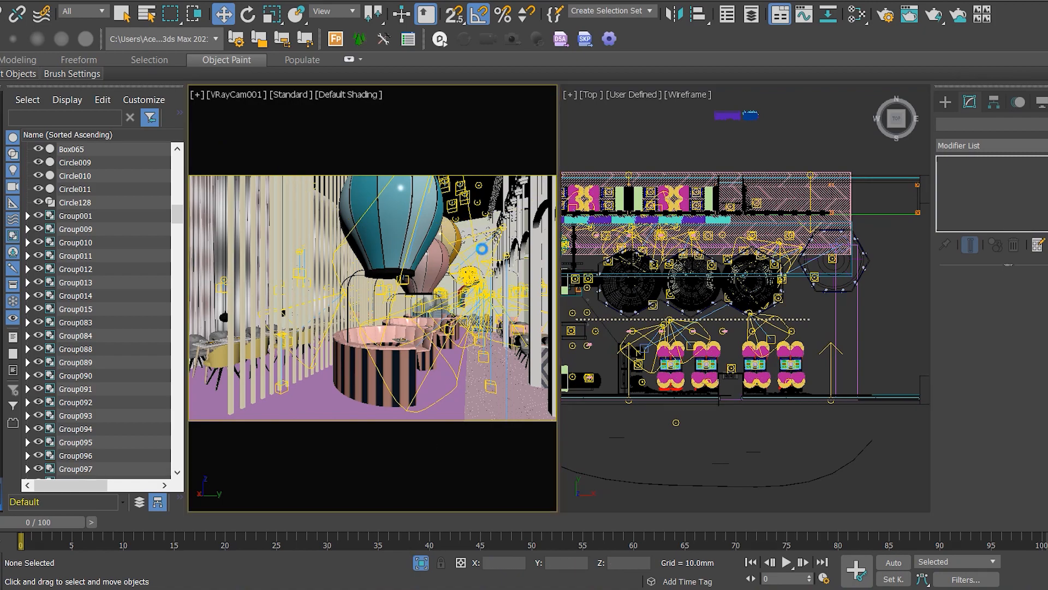
middle_click_drag(702, 262, 808, 309)
middle_click_drag(808, 309, 655, 349, "alt")
scroll(744, 286, "up", 8)
left_click(739, 277, "ctrl")
scroll(739, 277, "down", 4)
middle_click_drag(734, 295, 808, 349, "alt")
middle_click_drag(808, 350, 901, 355)
left_click(915, 355)
left_click(792, 342)
middle_click_drag(791, 342, 769, 358, "alt")
Select the café interior objects with a selection window in the Top view and hide them
key("t")
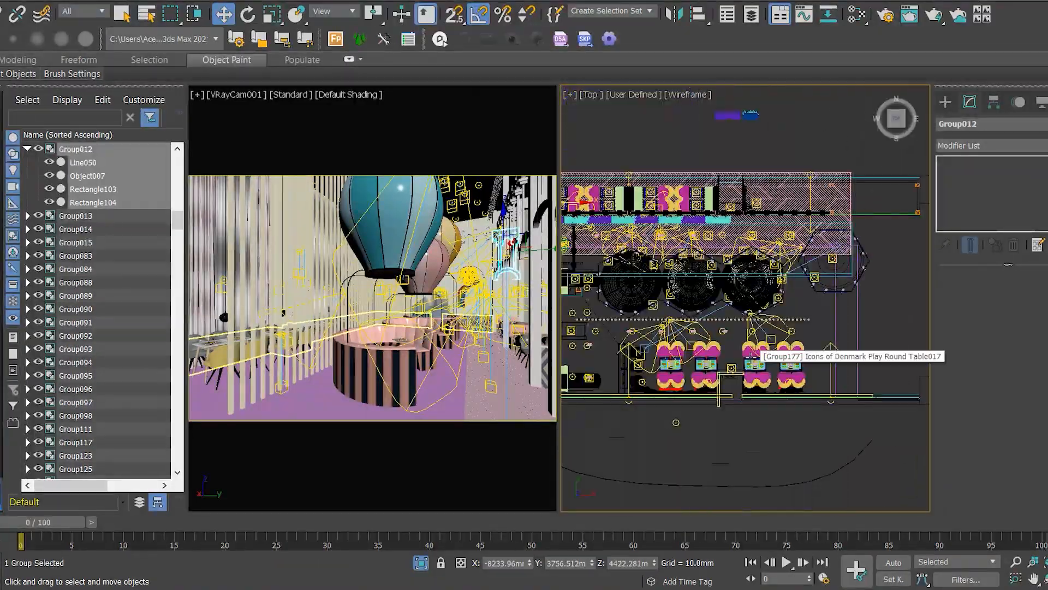
key("z")
scroll(693, 334, "down", 10)
middle_click_drag(843, 438, 751, 439)
left_click_drag(871, 474, 626, 265)
right_click(673, 297)
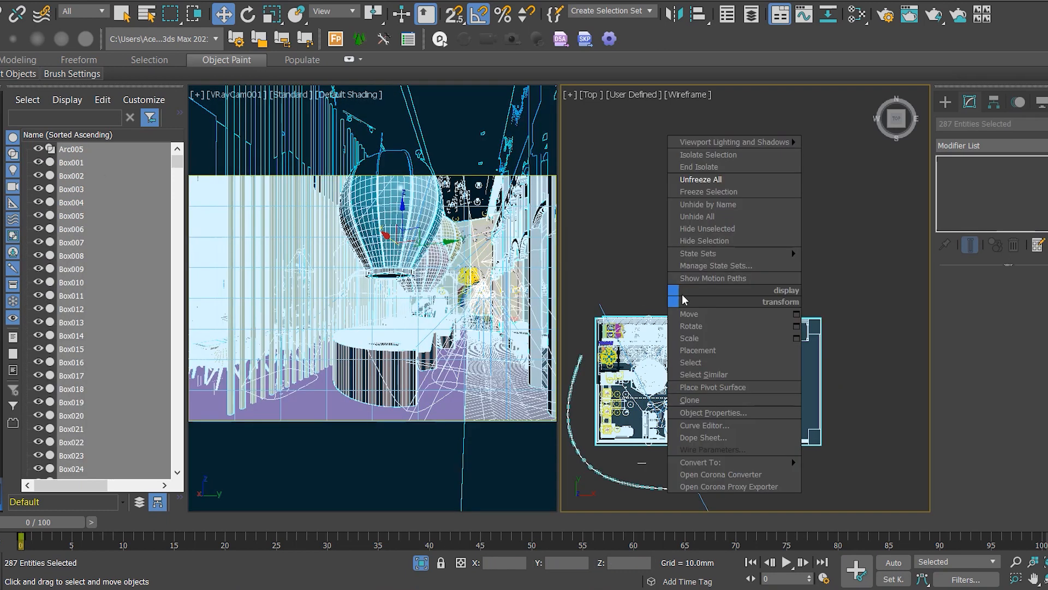
left_click(702, 241)
Hide the two leftover arch ornament pieces standing in front of the remaining wall
scroll(614, 361, "up", 5)
middle_click_drag(632, 457, 481, 289, "alt")
middle_click_drag(653, 297, 748, 369)
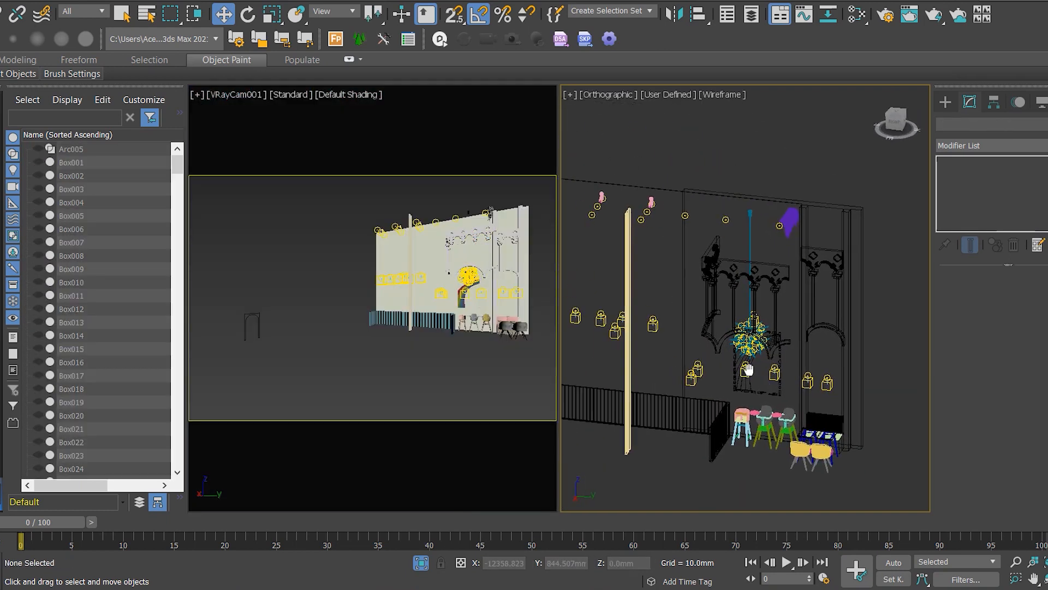
left_click(701, 268)
right_click(696, 267)
left_click(709, 211)
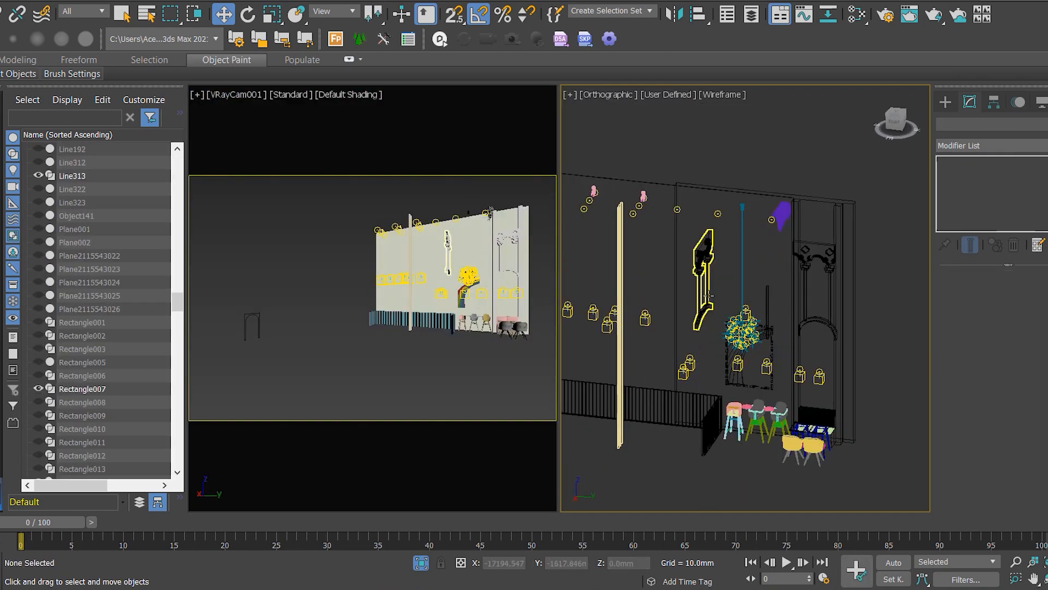
left_click(709, 296)
right_click(705, 257)
left_click(710, 206)
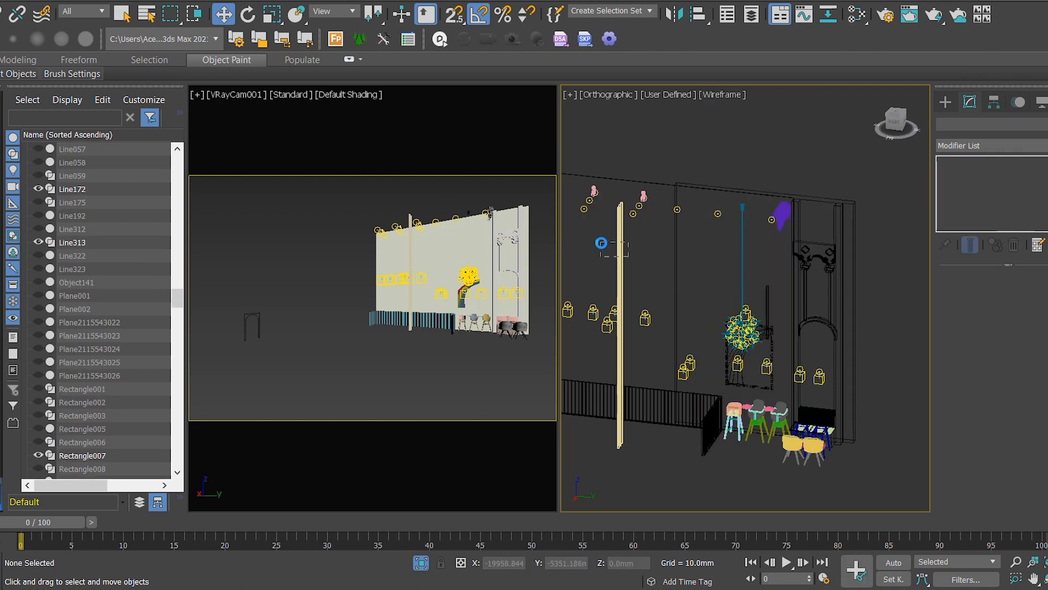
Switch to the Right view and select the remaining wall objects together
scroll(759, 404, "down", 5)
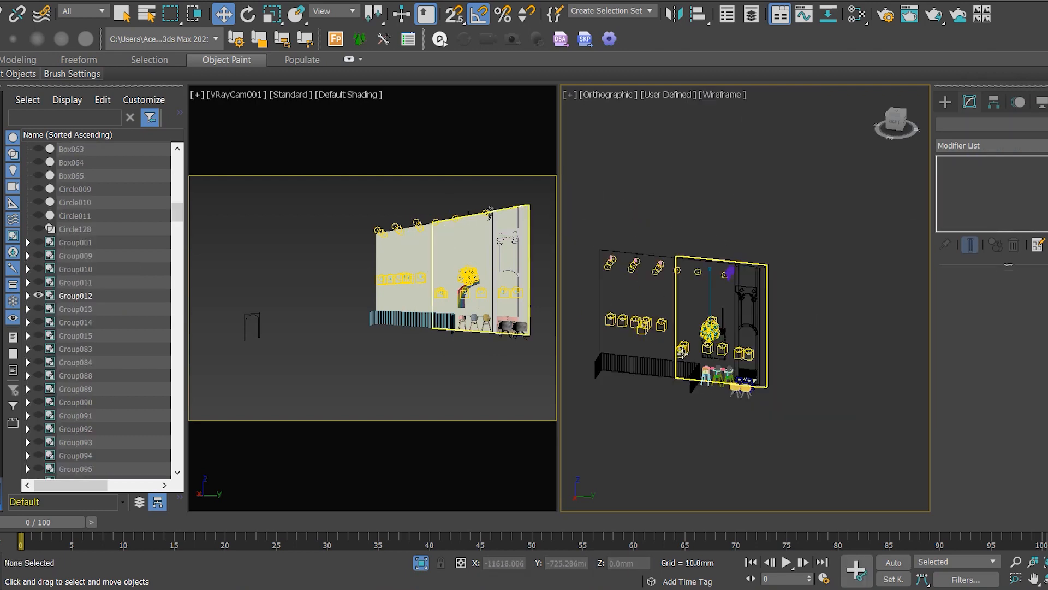
left_click(893, 125)
left_click_drag(769, 328, 768, 330)
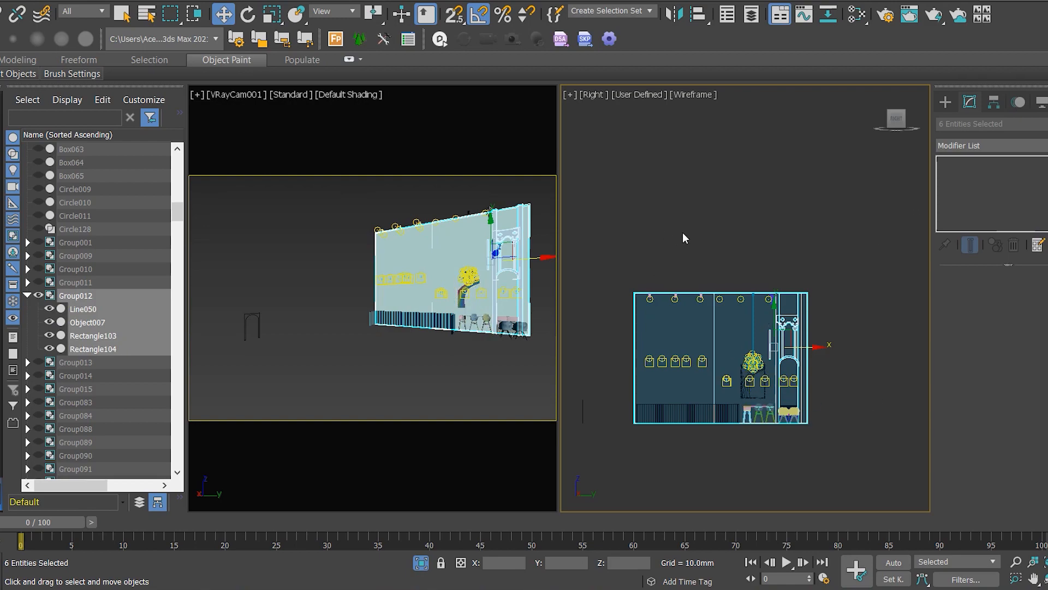
Create a new VRayMtl in the material editor and show its parameters
key("m")
middle_click_drag(580, 312, 229, 294)
right_click(298, 268)
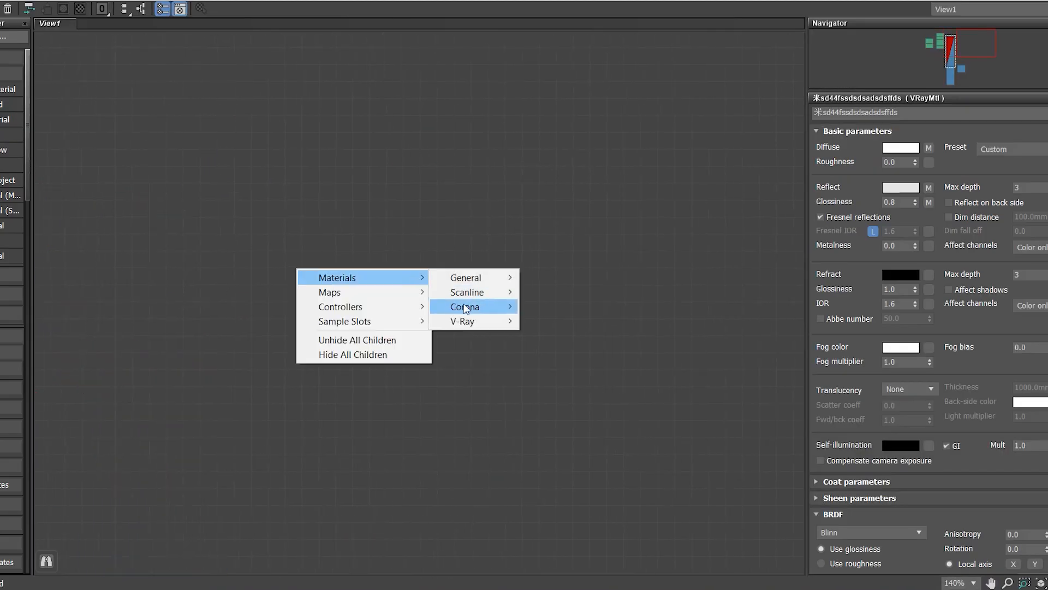
mouse_move(490, 308)
mouse_move(512, 324)
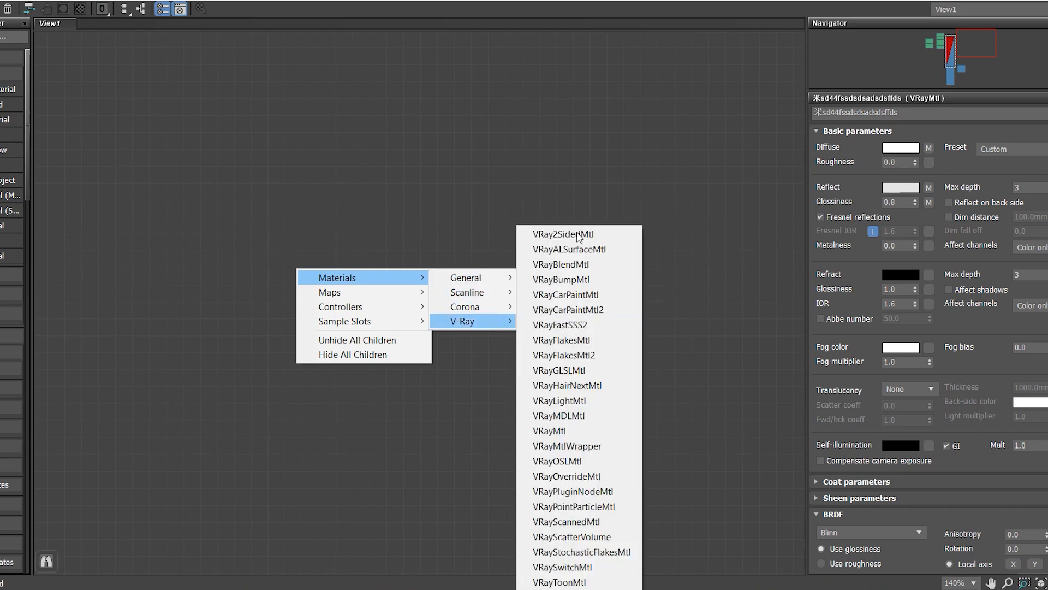
left_click(565, 430)
middle_click_drag(323, 297, 496, 146)
double_click(498, 152)
Set the new material's diffuse colour to a green with hue 99, saturation 171 and value 50
left_click(898, 149)
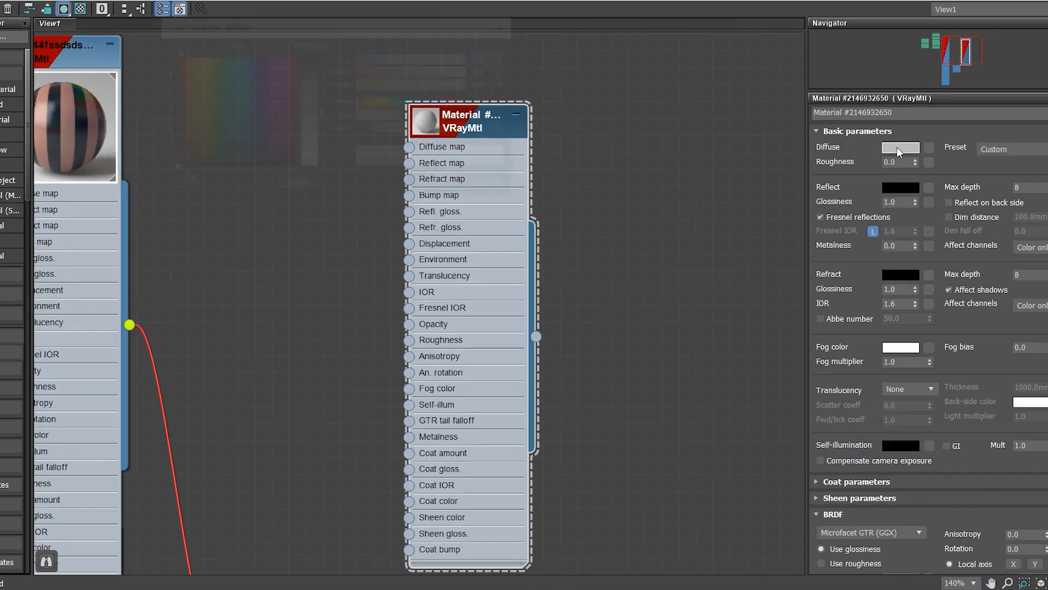
left_click(450, 117)
left_click(387, 130)
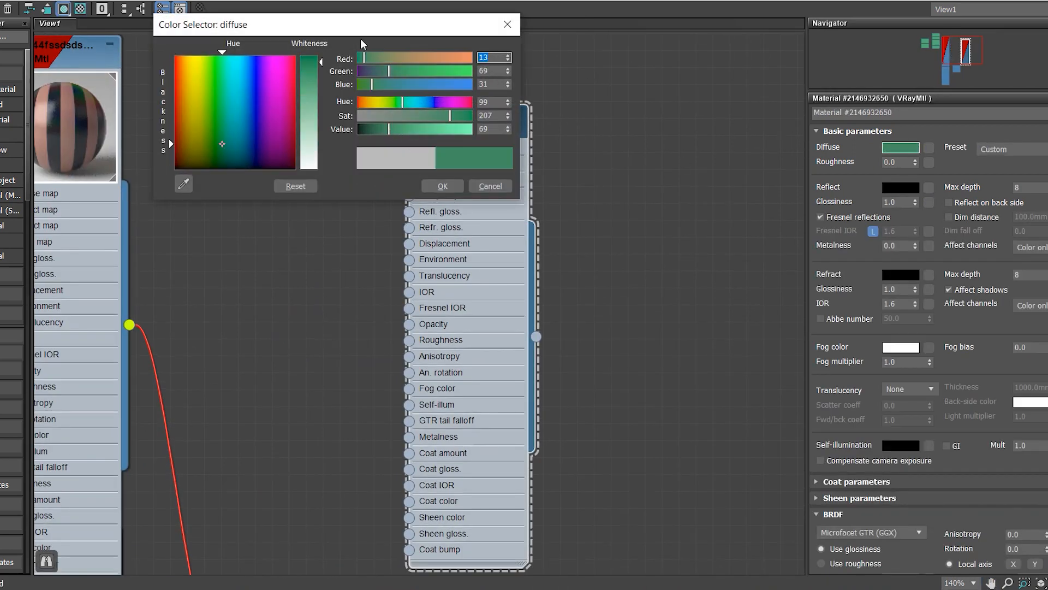
left_click_drag(353, 25, 757, 71)
left_click(786, 176)
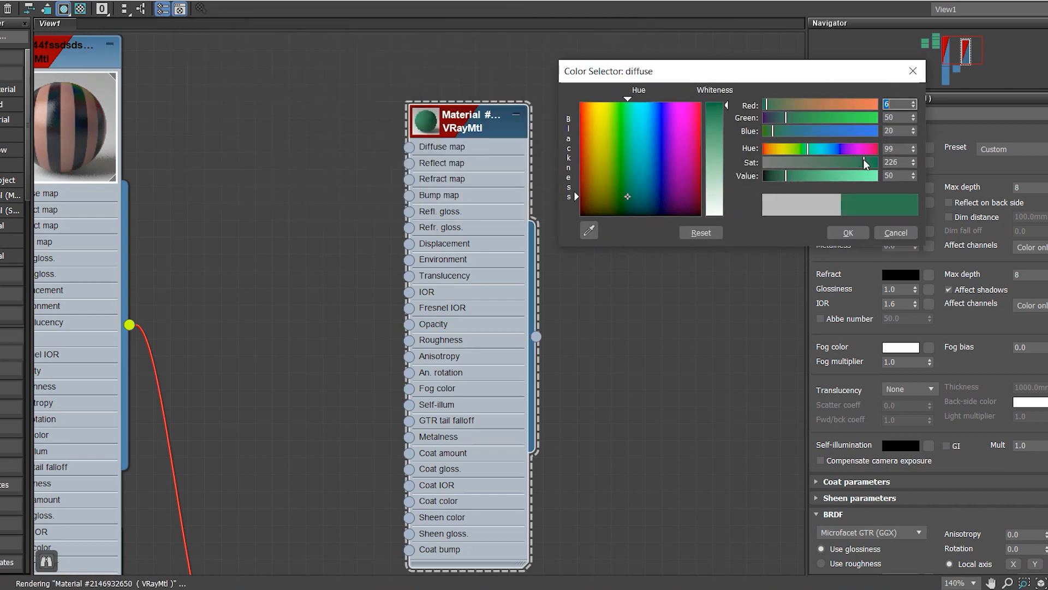
left_click_drag(856, 163, 841, 163)
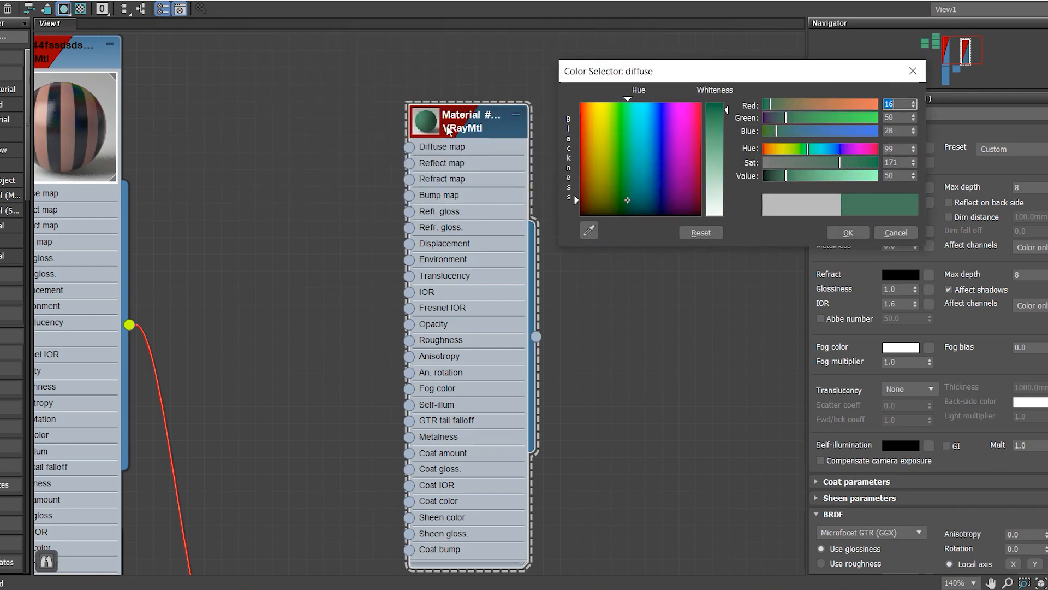
Enlarge the material preview and darken the diffuse green to about RGB 12, 36, 20
double_click(424, 125)
scroll(464, 180, "up", 3)
middle_click_drag(465, 183, 417, 255)
left_click(778, 176)
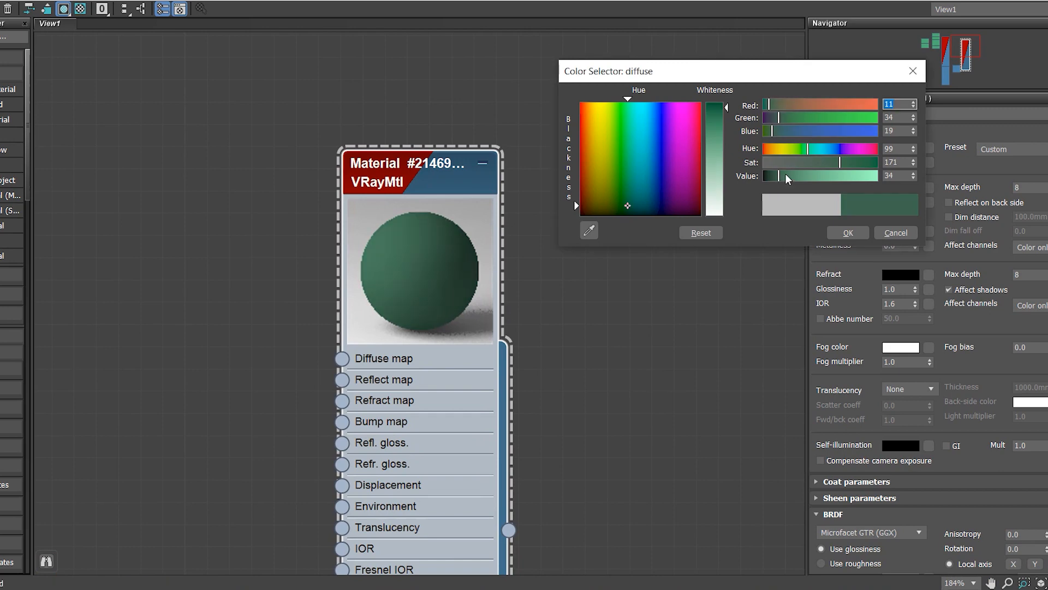
left_click(786, 175)
left_click(781, 176)
left_click(848, 233)
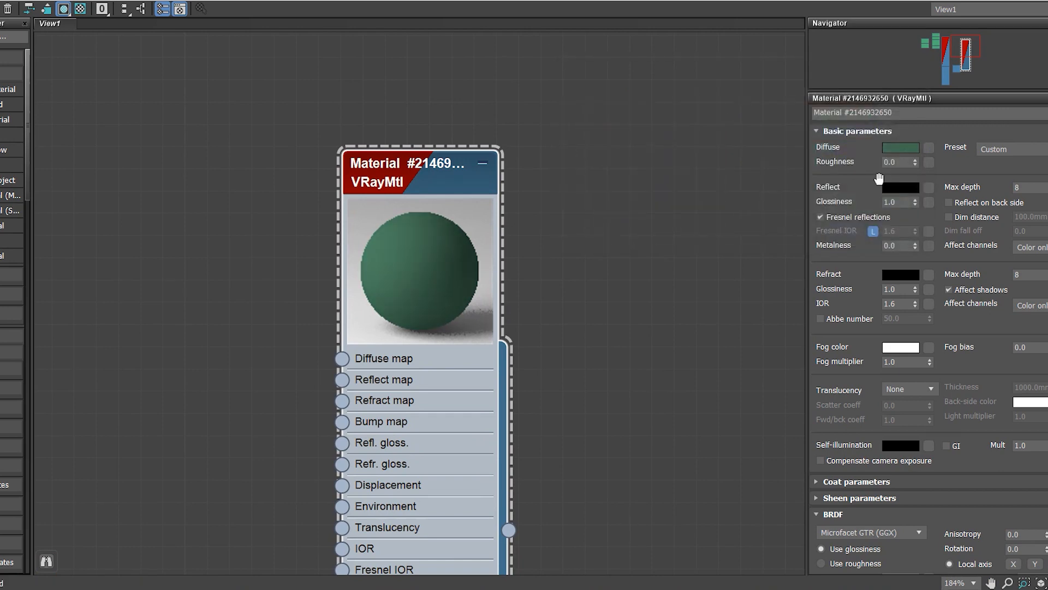
left_click(902, 148)
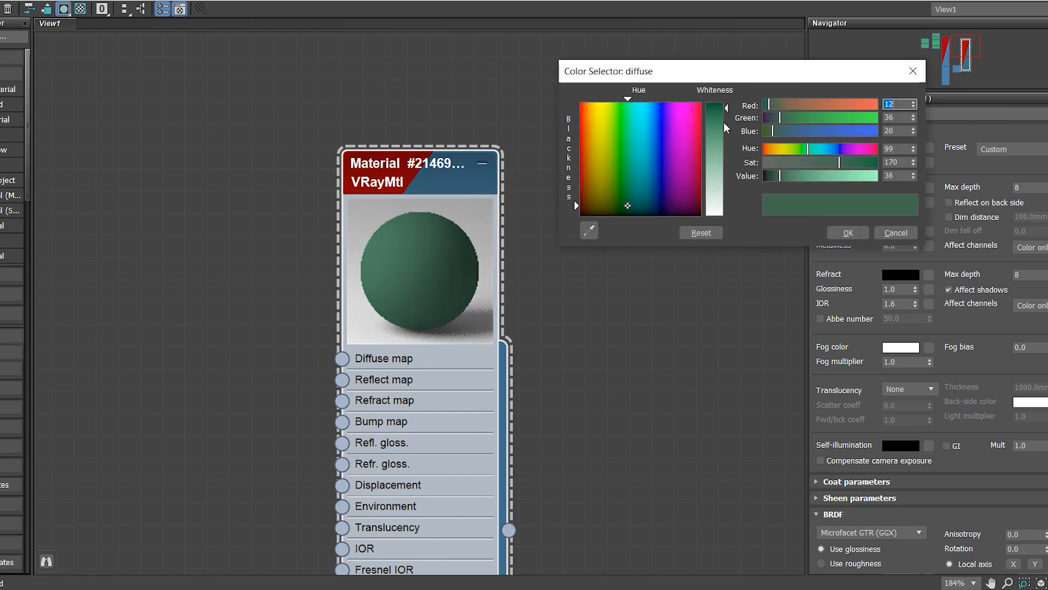
left_click(848, 233)
Give the green material a dark grey reflection colour and a reflection glossiness of 0.75
left_click(901, 186)
left_click(781, 175)
left_click(848, 232)
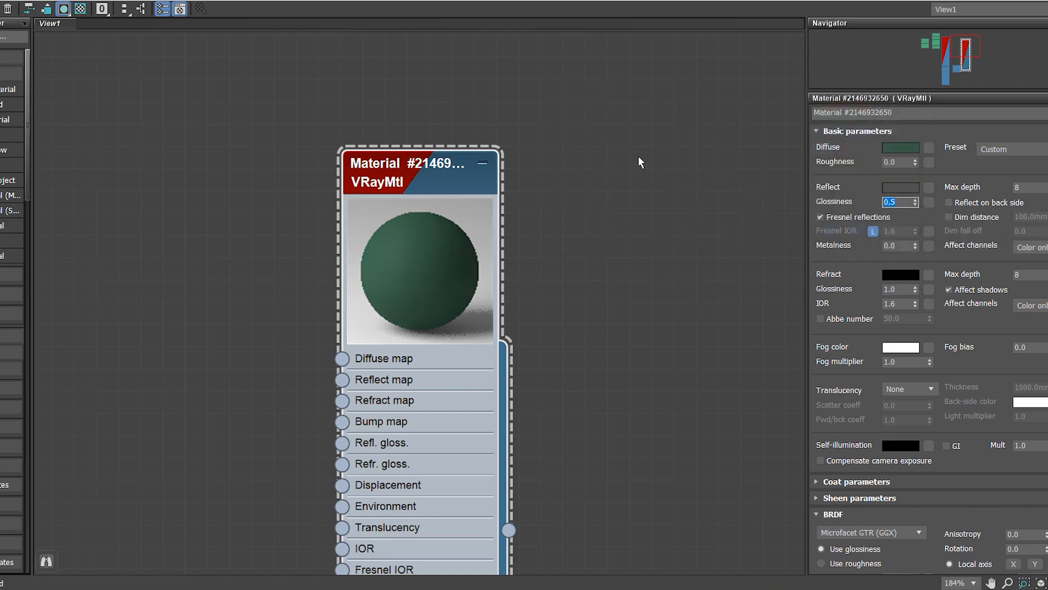
scroll(447, 225, "up", 1)
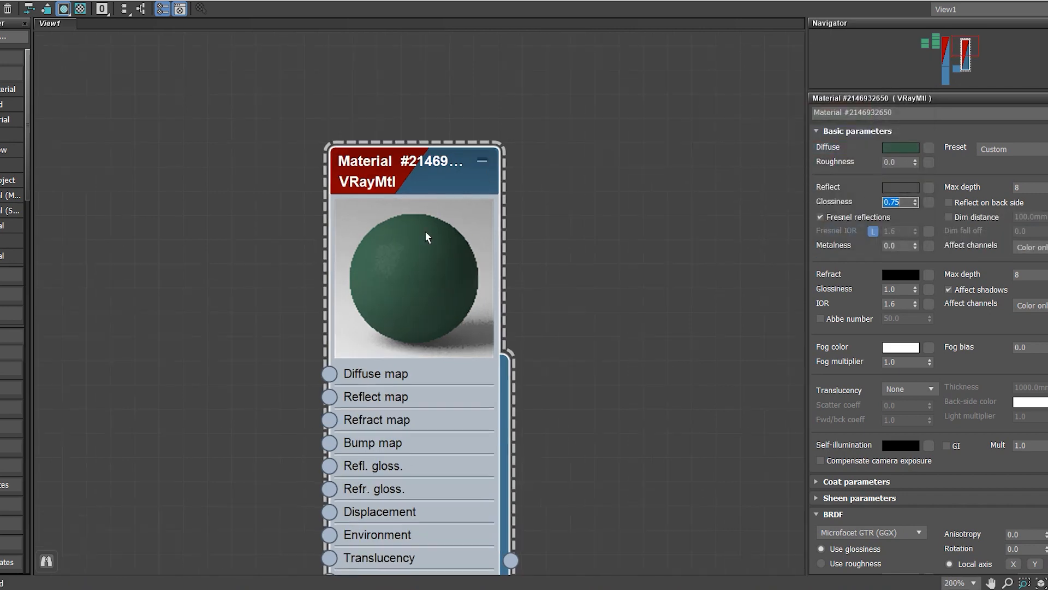
Lighten the green material's reflection colour to a brighter grey
left_click(901, 187)
left_click(828, 176)
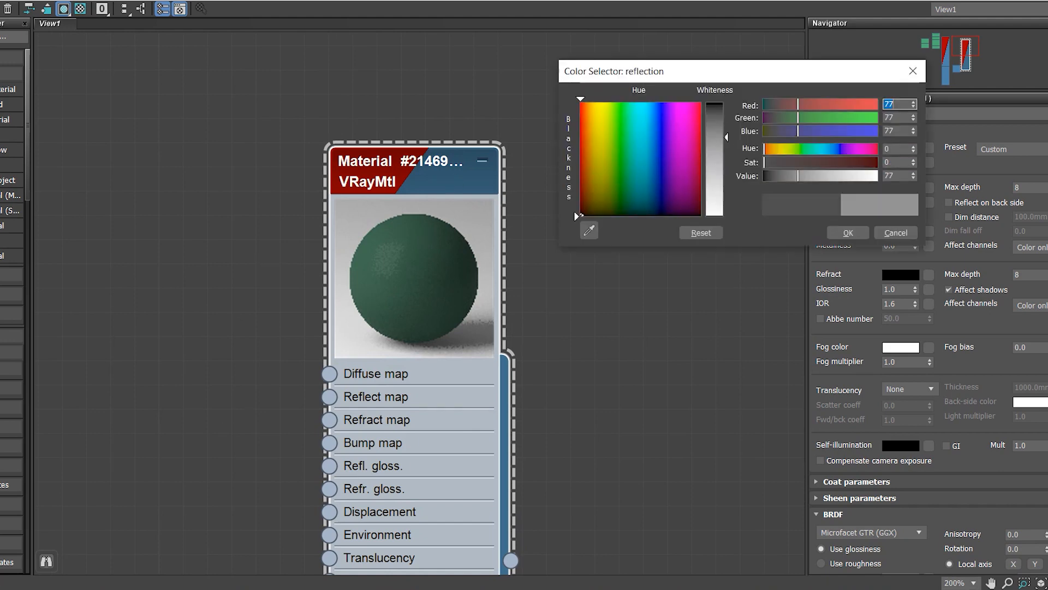
left_click(857, 230)
left_click(901, 187)
left_click(857, 230)
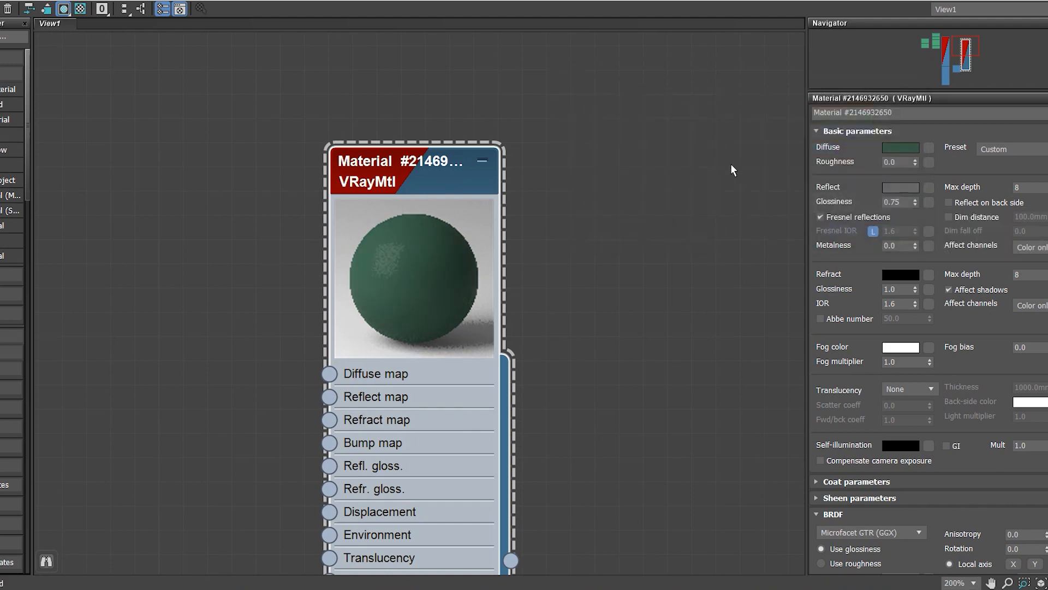
Adjust the green material's reflection glossiness, trying 0.4 and settling on 0.55
double_click(892, 202)
key("Return")
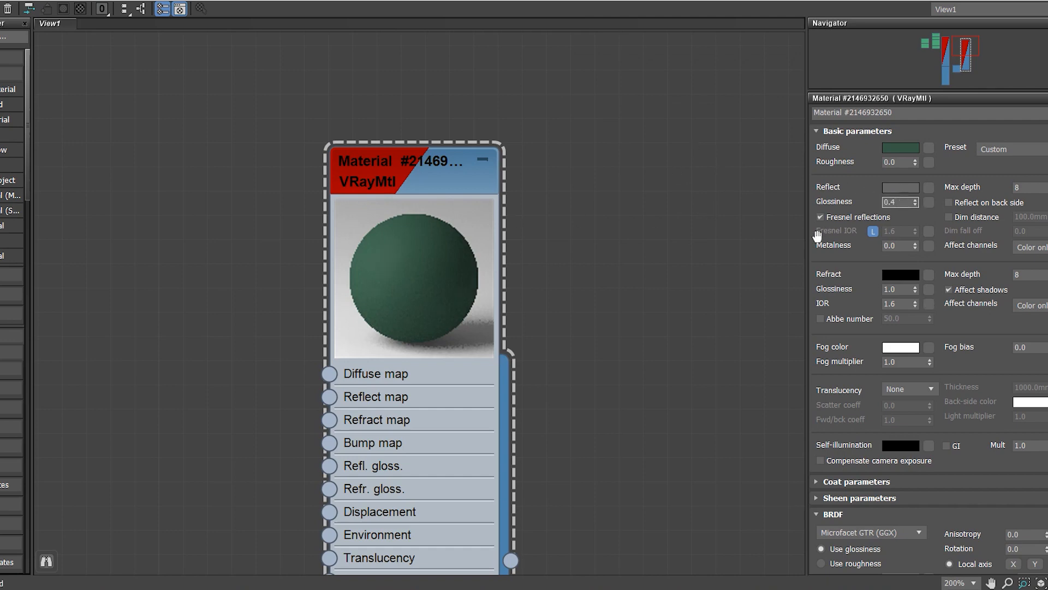
middle_click_drag(680, 175, 633, 186)
left_click(903, 189)
left_click(897, 231)
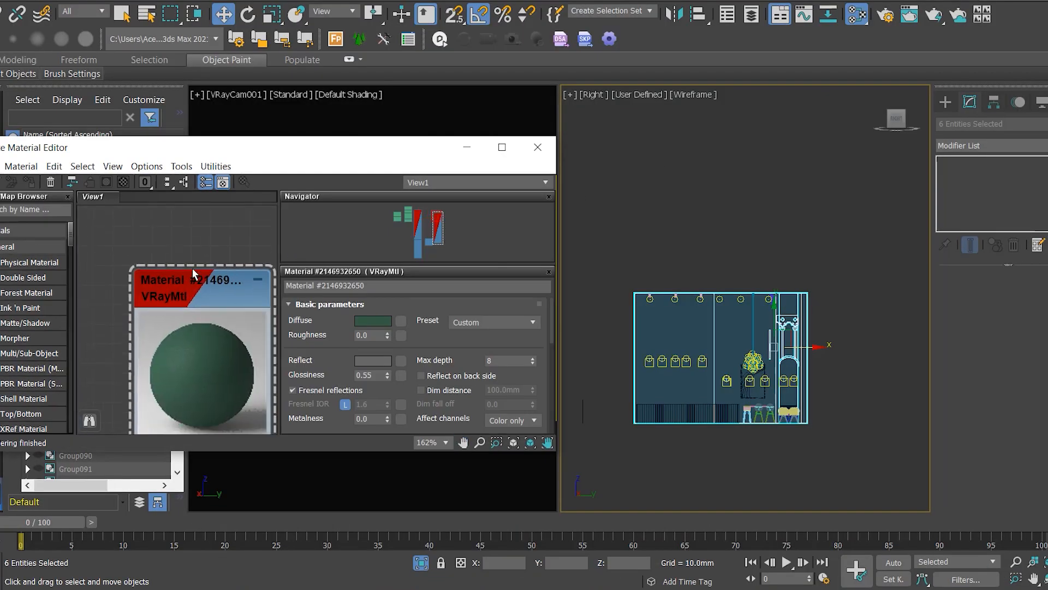
Assign the green material to the selected wall objects and close the material editor
right_click(211, 283)
left_click(276, 219)
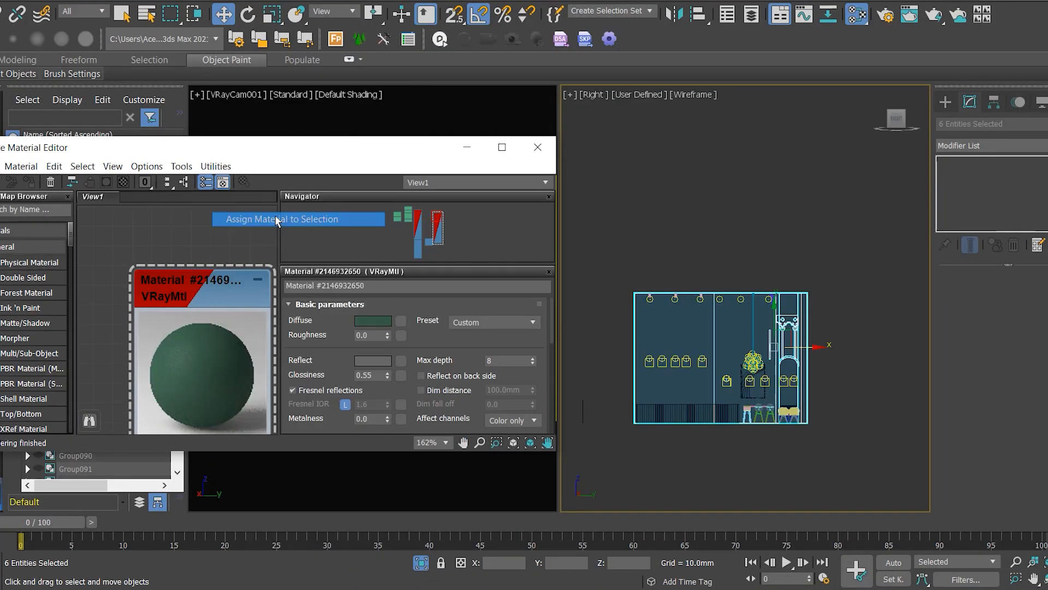
left_click(538, 147)
Clear the selection and unhide all objects in the scene
left_click(689, 185)
right_click(689, 186)
left_click(723, 117)
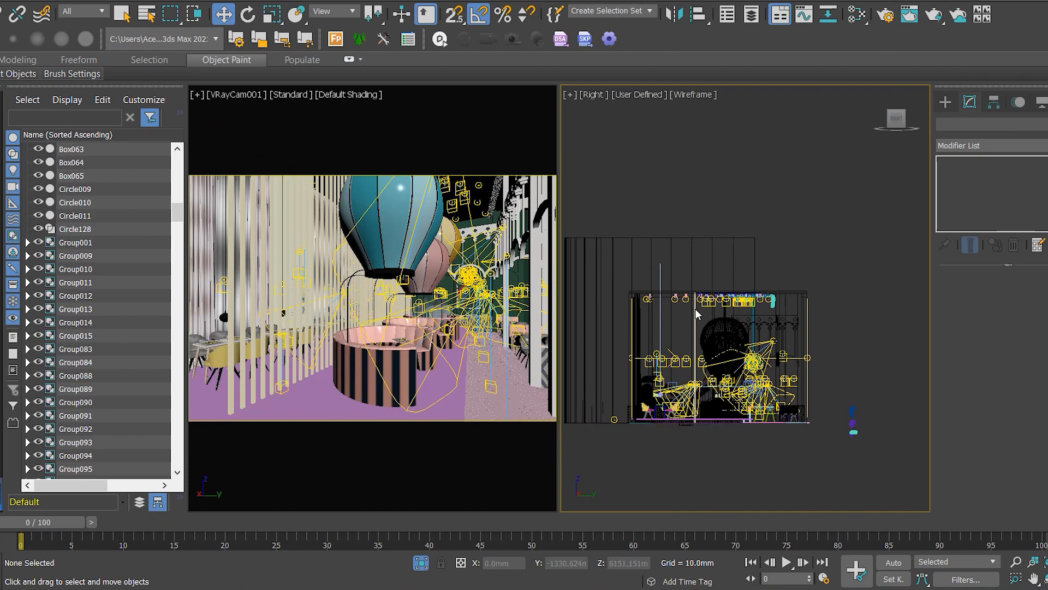
Examine the café with its green walls in shaded display from outside and inside
key("F3")
mouse_move(765, 329)
middle_mouse_down("alt")
mouse_move(636, 347)
mouse_move(606, 332)
middle_mouse_up("alt")
middle_click_drag(740, 390, 767, 468, "alt")
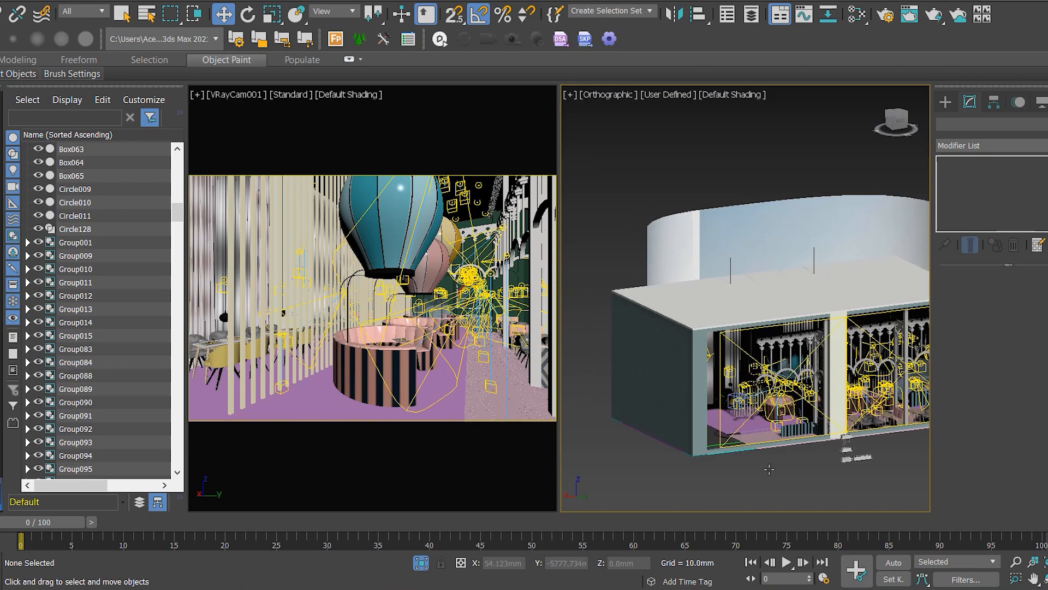
scroll(743, 400, "up", 8)
scroll(743, 400, "up", 3)
scroll(744, 399, "down", 8)
middle_click_drag(743, 400, 703, 408)
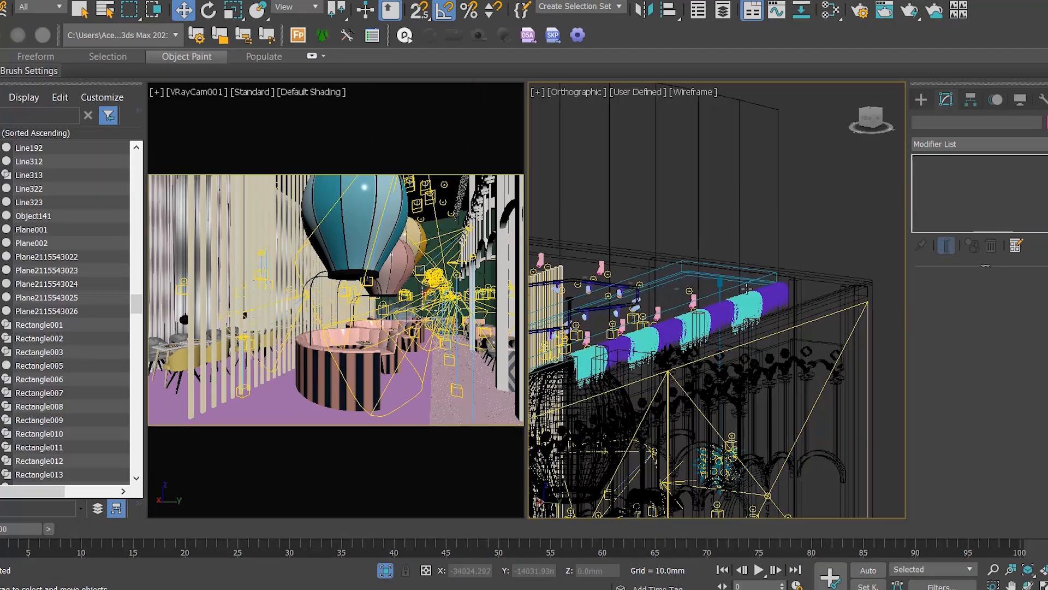
Select the dropped ceiling box and isolate it from the rest of the café
left_click(730, 285)
key("z")
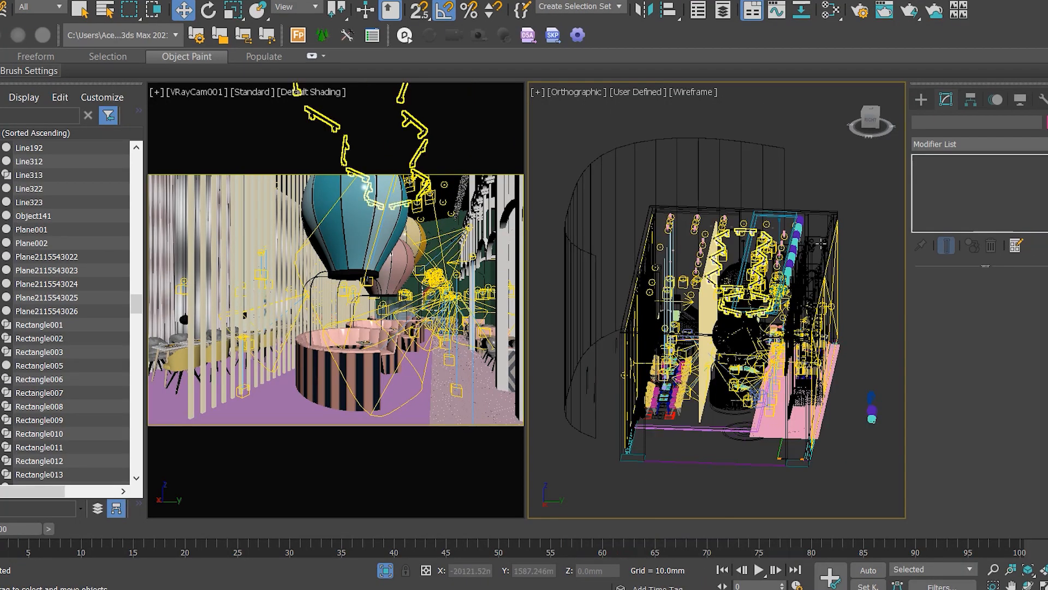
scroll(762, 240, "up", 6)
left_click(761, 233)
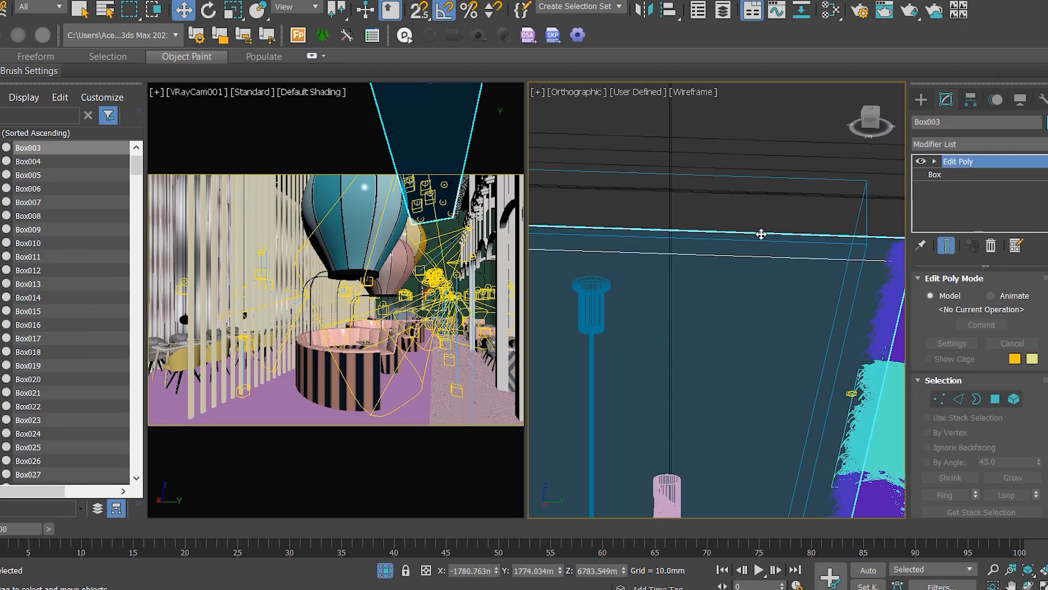
key("alt+q")
Draw a plane matching the dropped ceiling box's footprint in the top view
key("f")
key("z")
key("t")
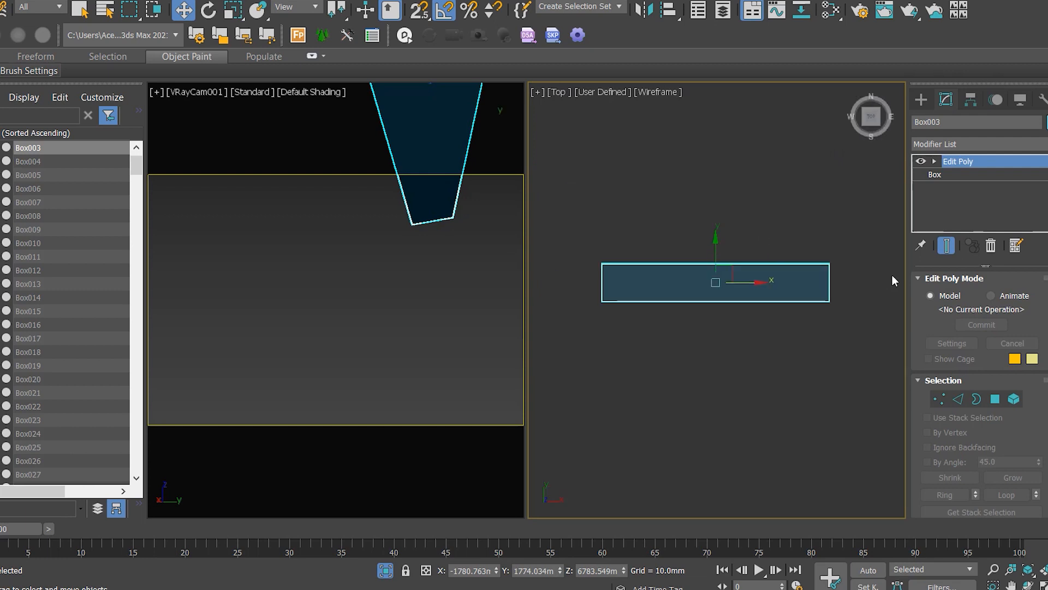
left_click(922, 99)
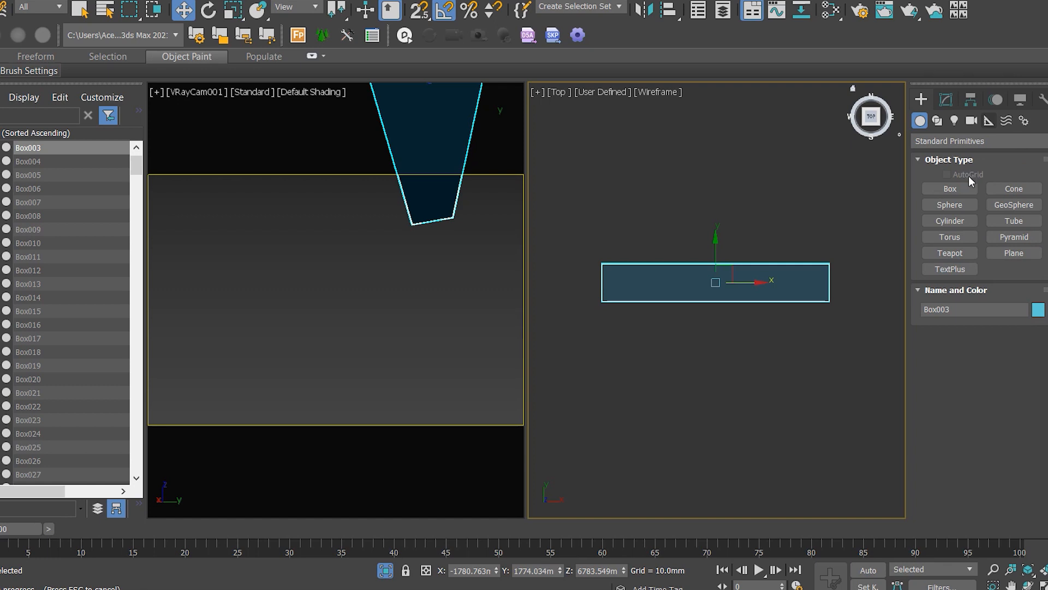
left_click_drag(608, 266, 828, 302)
key("w")
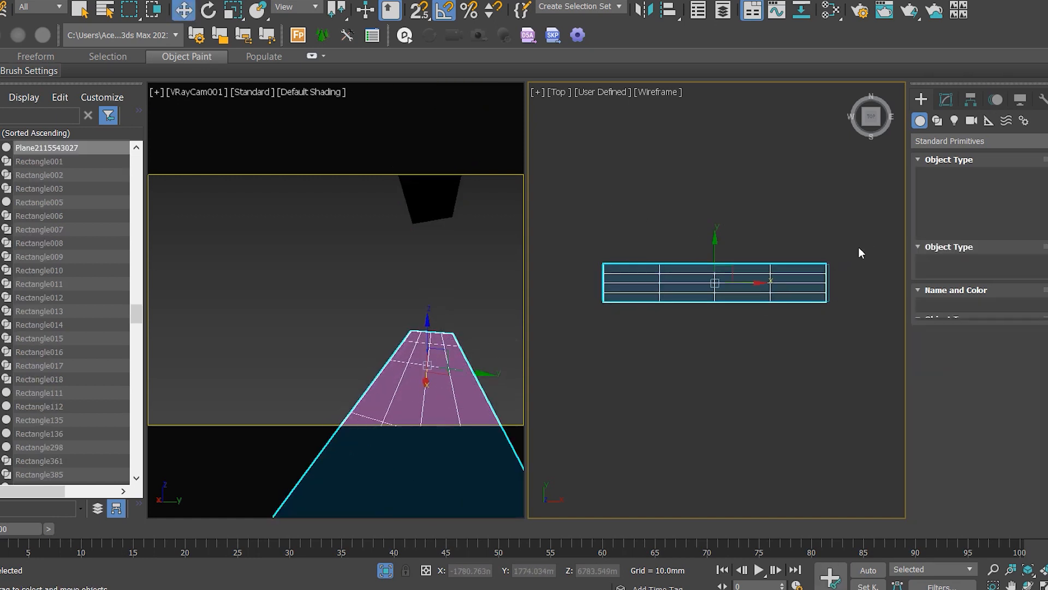
middle_click_drag(820, 273, 907, 194, "alt")
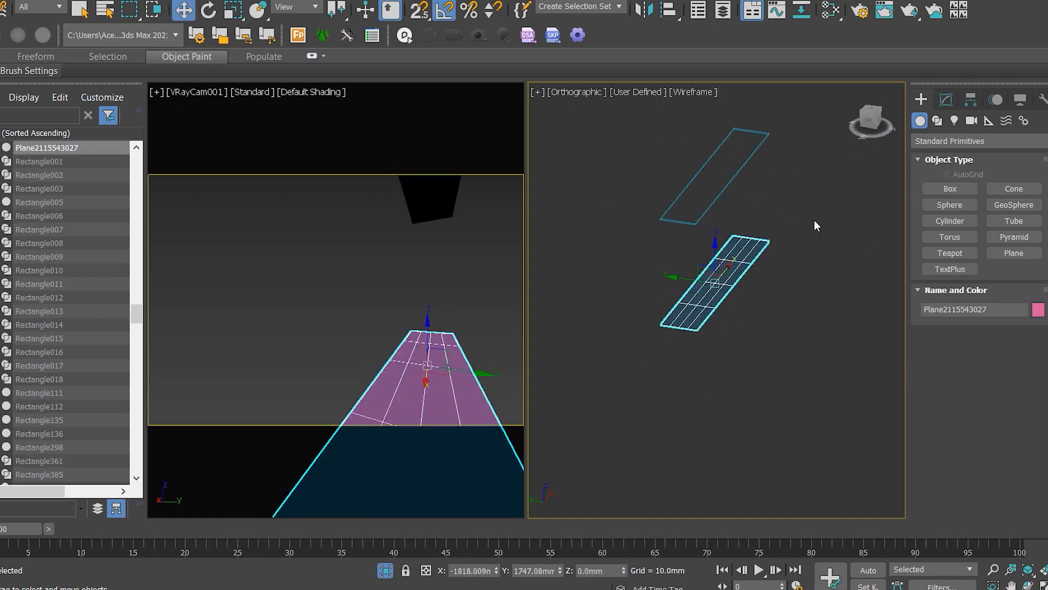
Start a Forest Pro scatter object from the Itoo Software category and dismiss the Scene Converter
left_click(950, 141)
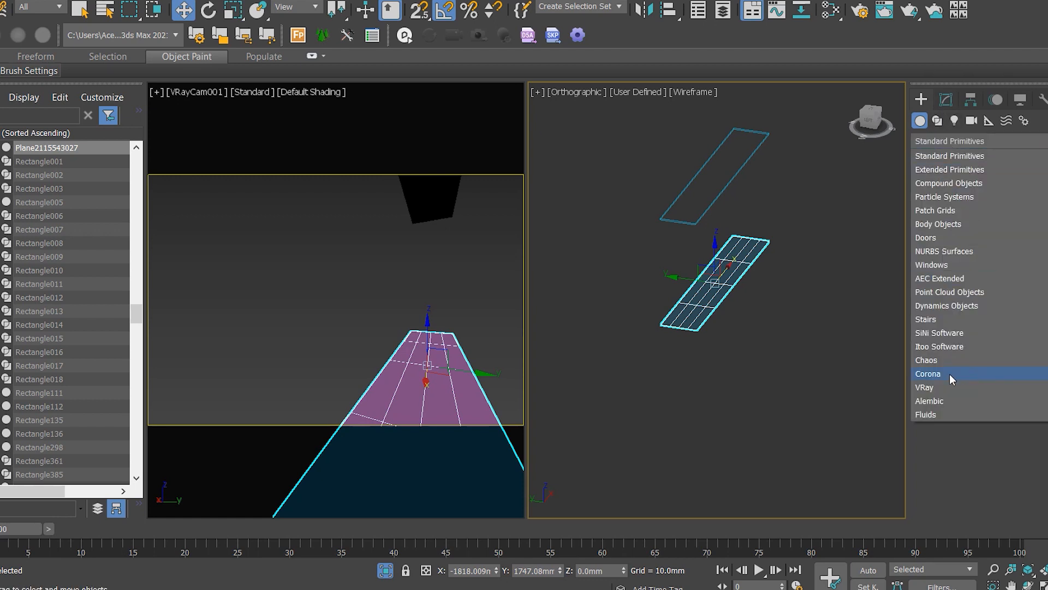
left_click(966, 347)
left_click(954, 190)
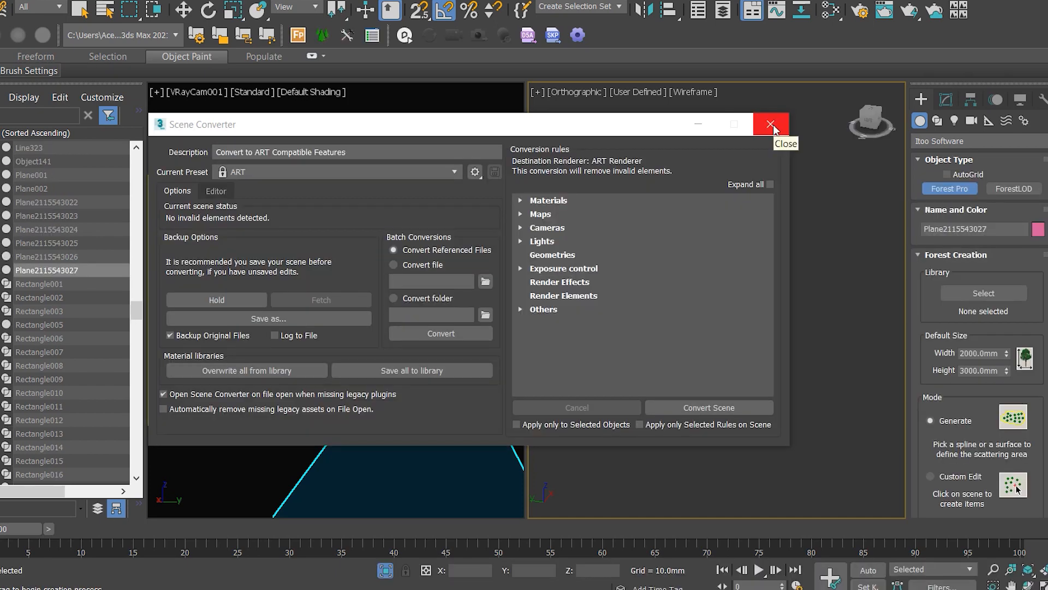
left_click(771, 124)
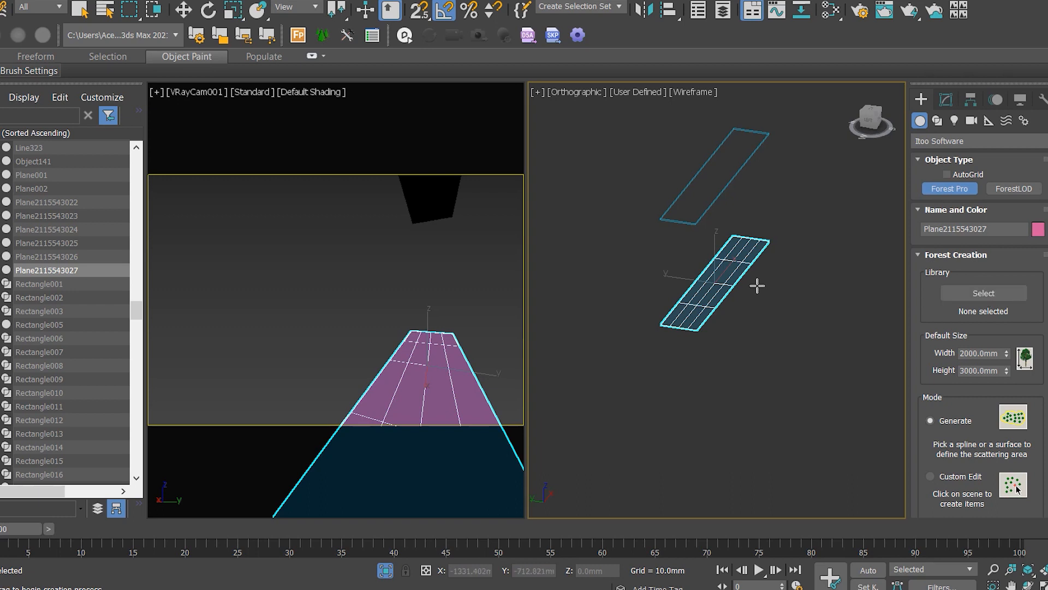
left_click(734, 273)
Choose the 10mm Black Ice Gravel - Detail preset from the library and generate the scatter on the new plane
left_click(983, 294)
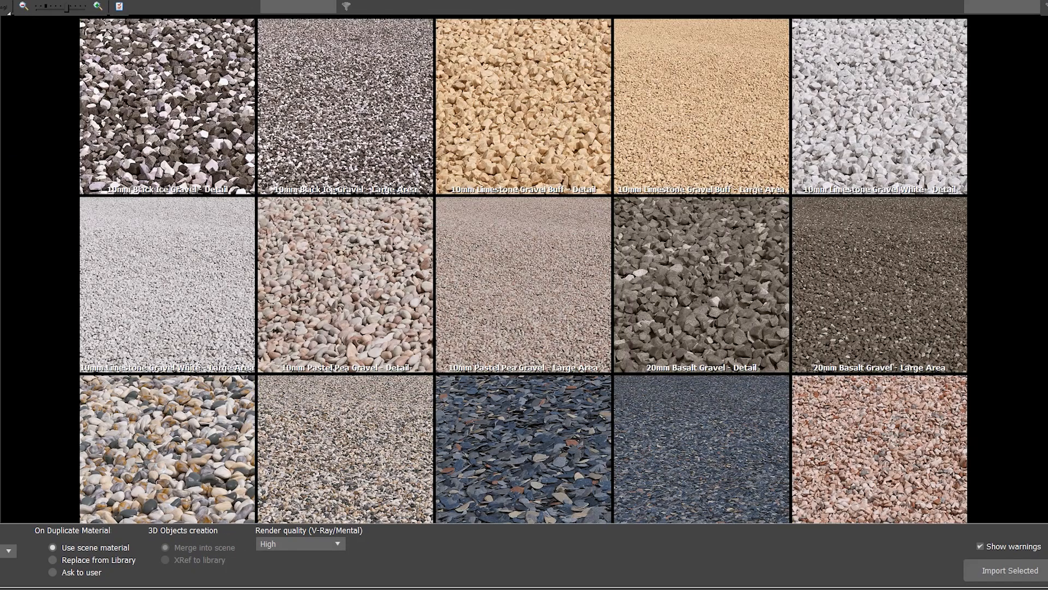
scroll(604, 261, "down", 10)
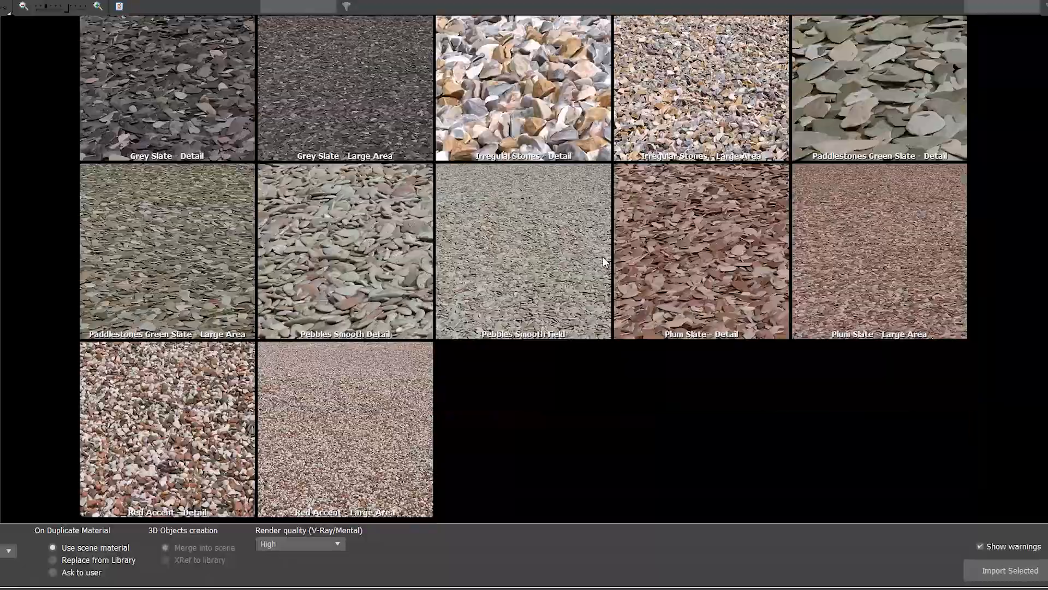
scroll(604, 261, "up", 4)
scroll(604, 261, "up", 4)
left_click(224, 150)
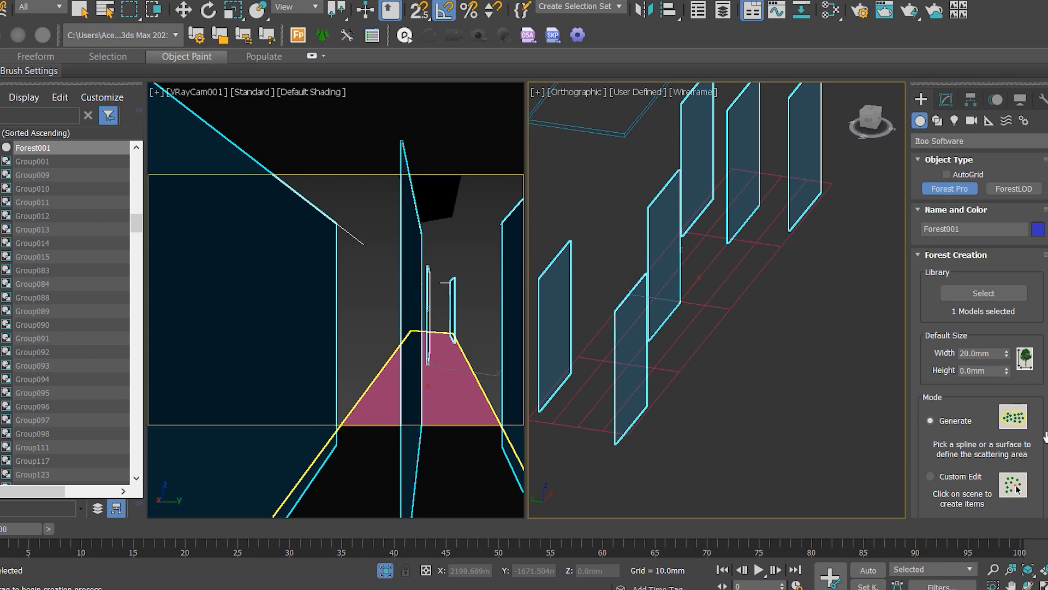
middle_click_drag(732, 327, 846, 311, "alt")
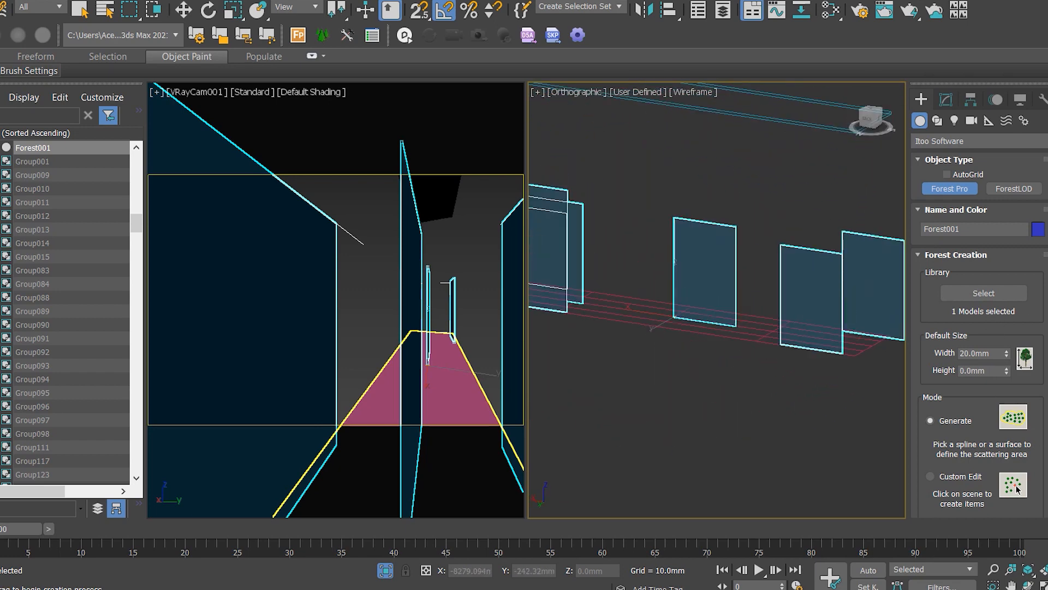
scroll(1042, 415, "down", 3)
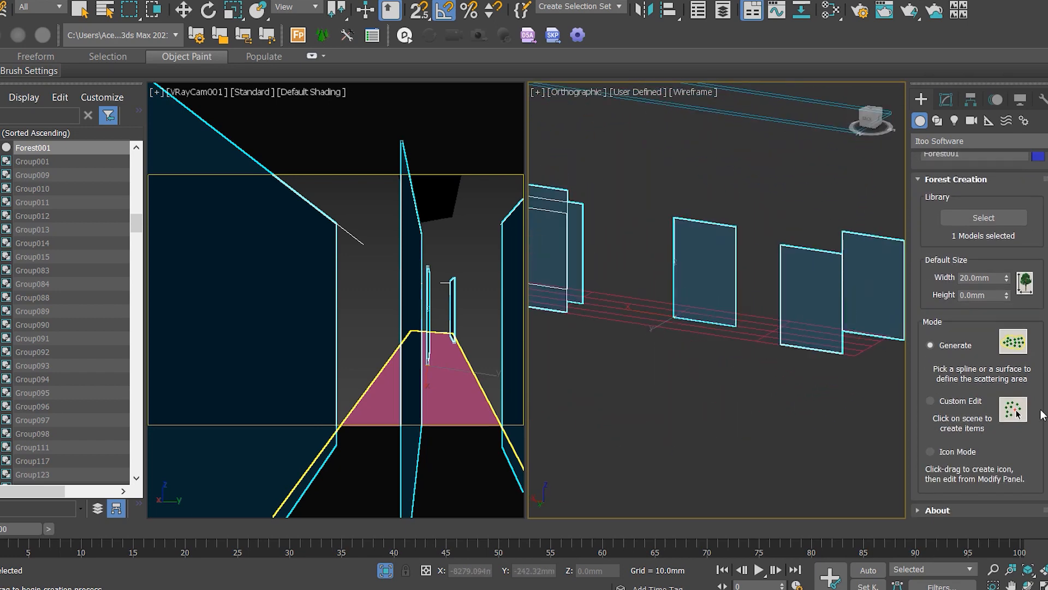
Remove the scatter's default geometry item and import the 10mm Black Ice Gravel - Detail preset in its place
left_click(984, 218)
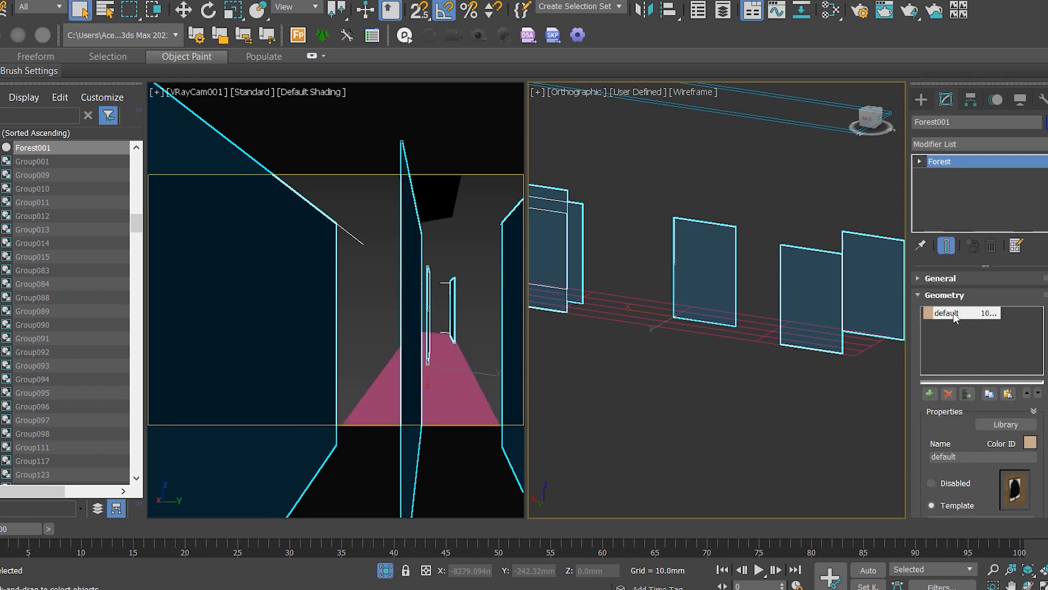
left_click(948, 394)
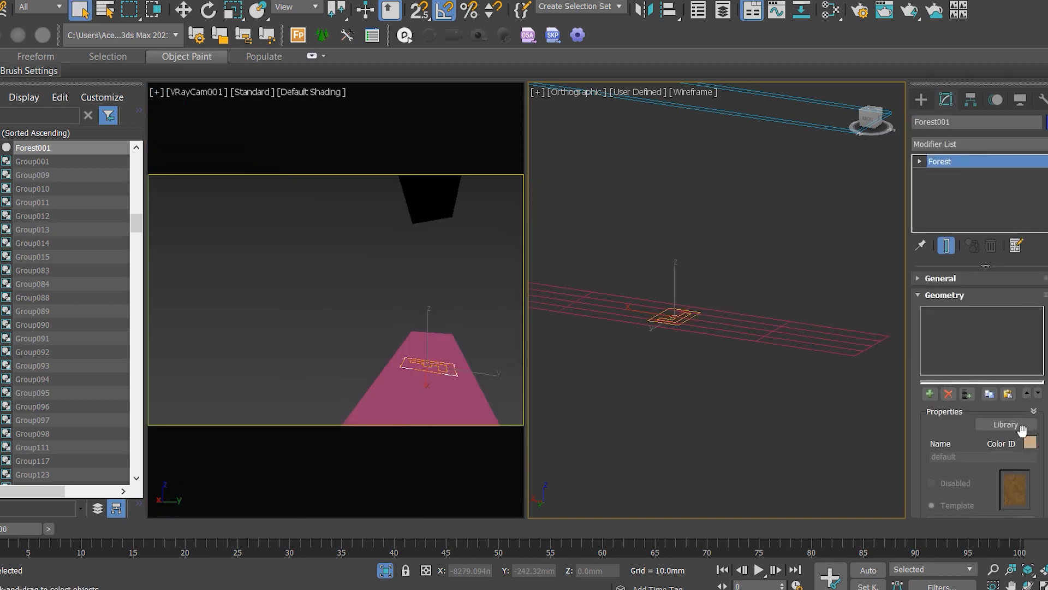
left_click(989, 428)
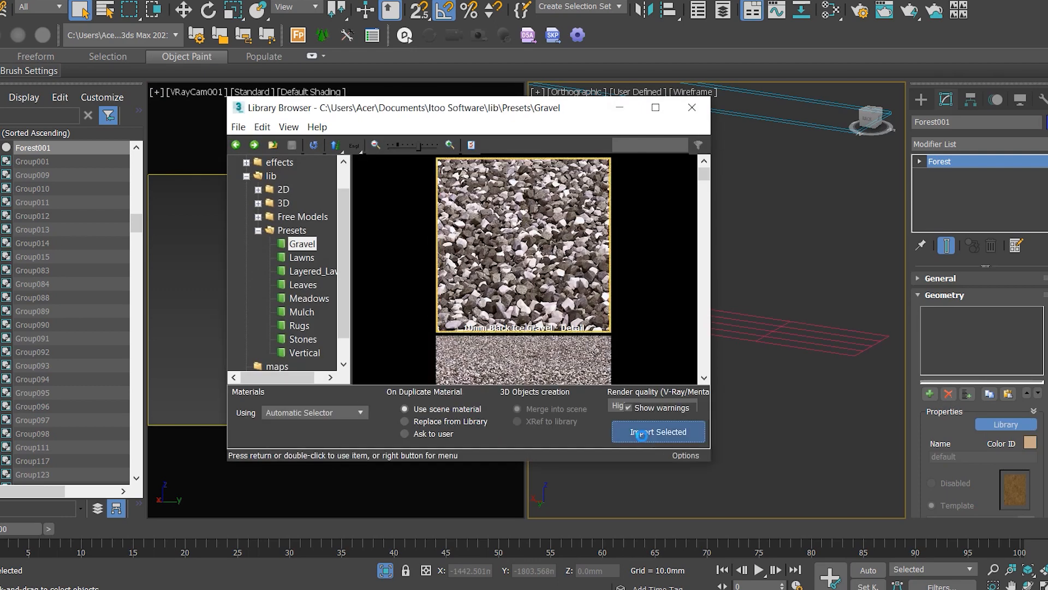
left_click(641, 435)
left_click(468, 358)
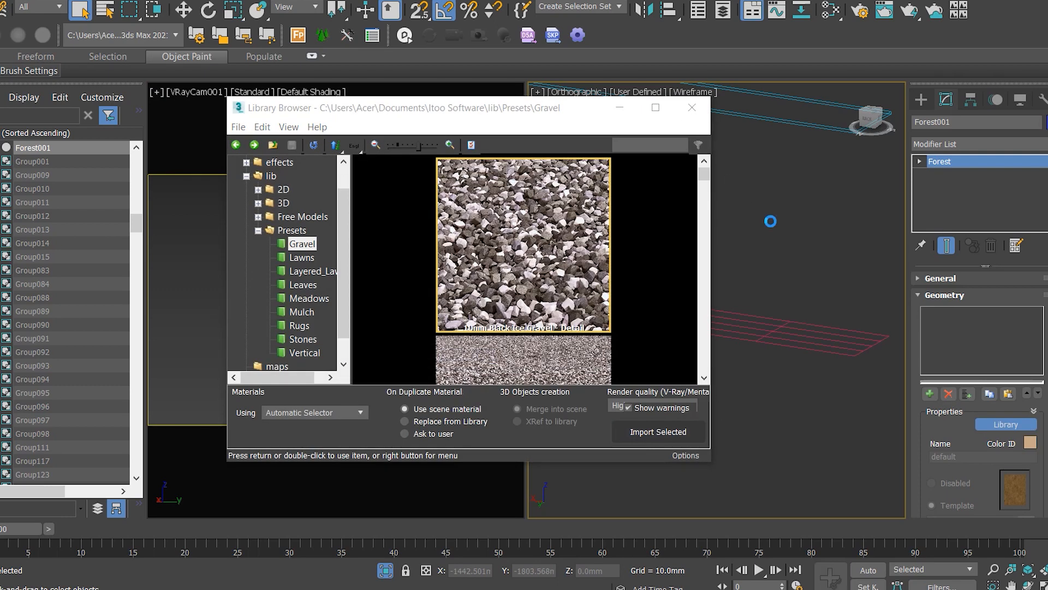
left_click(463, 358)
left_click(693, 109)
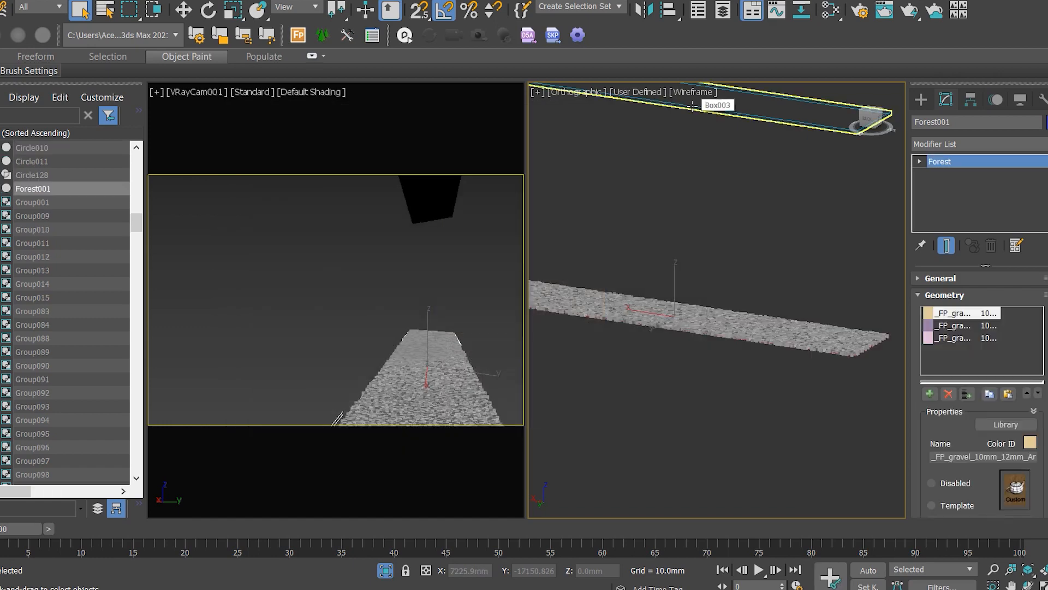
Set the first gravel item's scale to 113% and check the stones up close
scroll(655, 254, "up", 5)
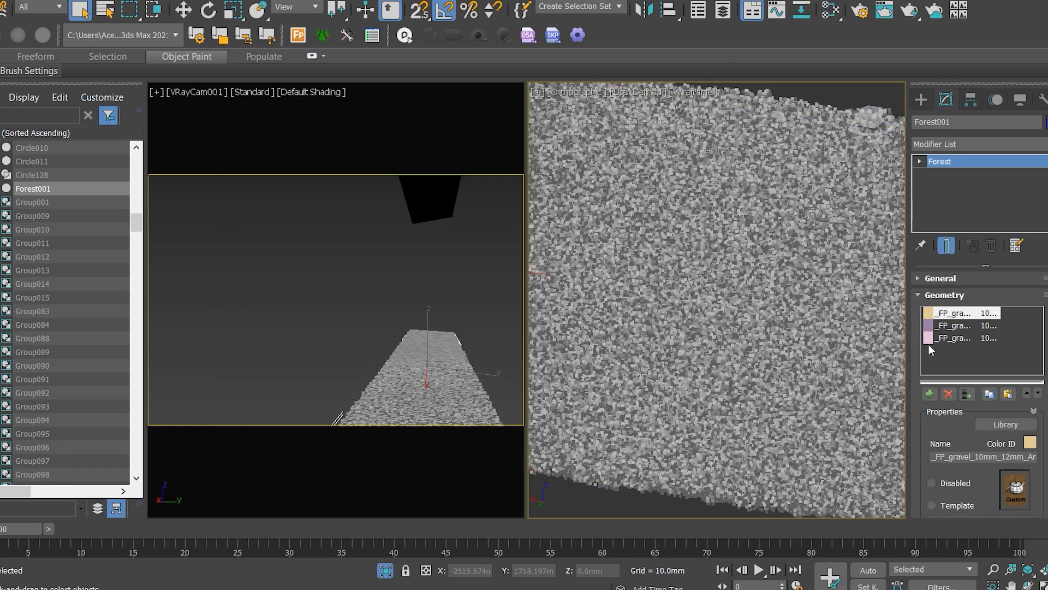
scroll(698, 253, "down", 5)
key("alt+w")
key("w")
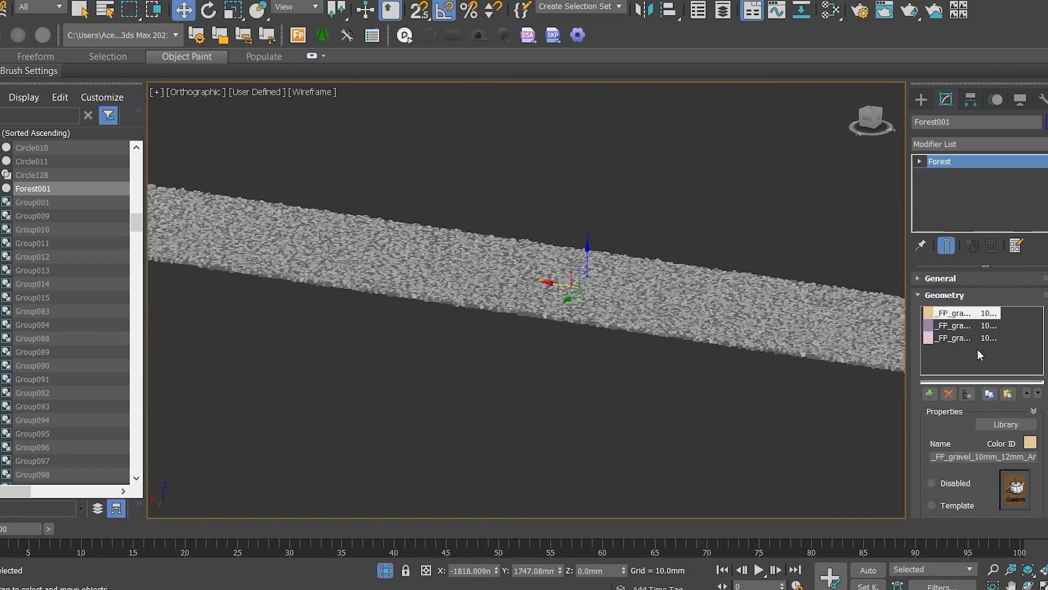
scroll(977, 355, "down", 5)
mouse_move(1023, 434)
left_mouse_down()
mouse_move(1020, 262)
mouse_move(1020, 424)
left_mouse_up()
scroll(723, 388, "up", 7)
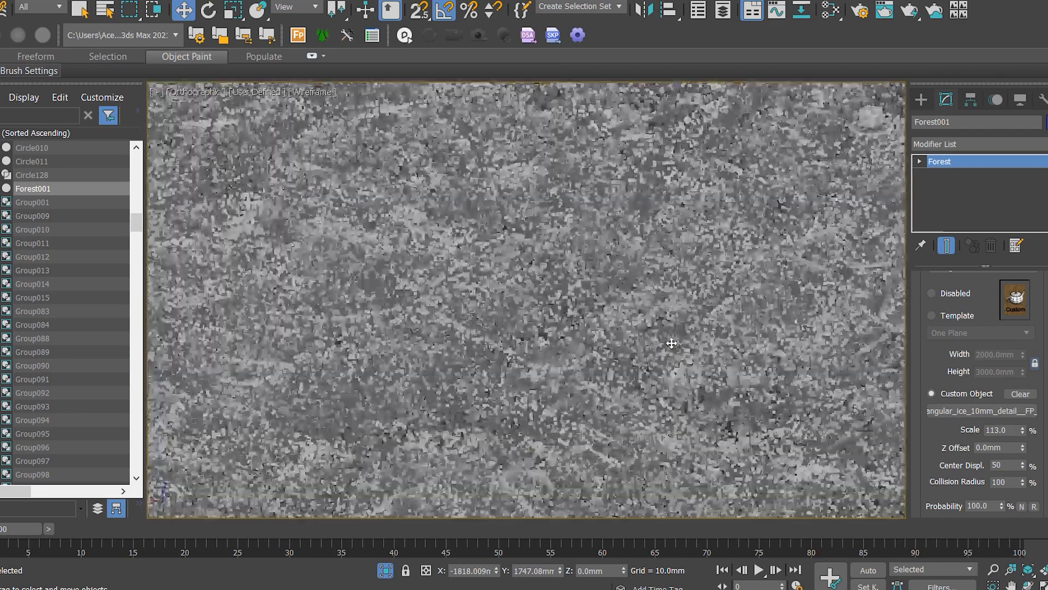
scroll(671, 343, "down", 6)
middle_click_drag(702, 410, 556, 360, "alt")
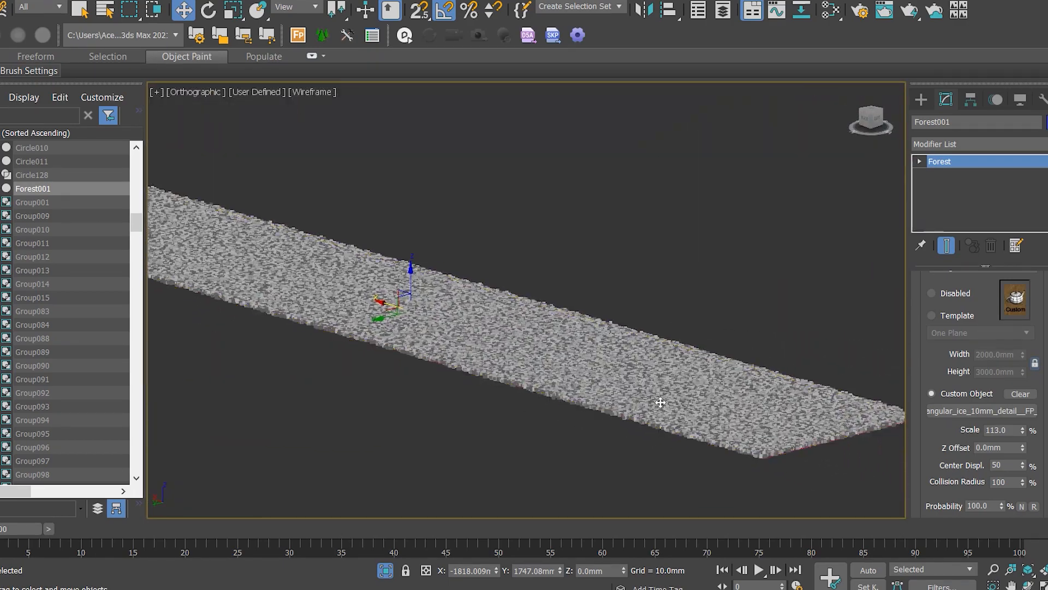
Look through the gravel scatter's general, geometry and area settings
scroll(980, 393, "down", 10)
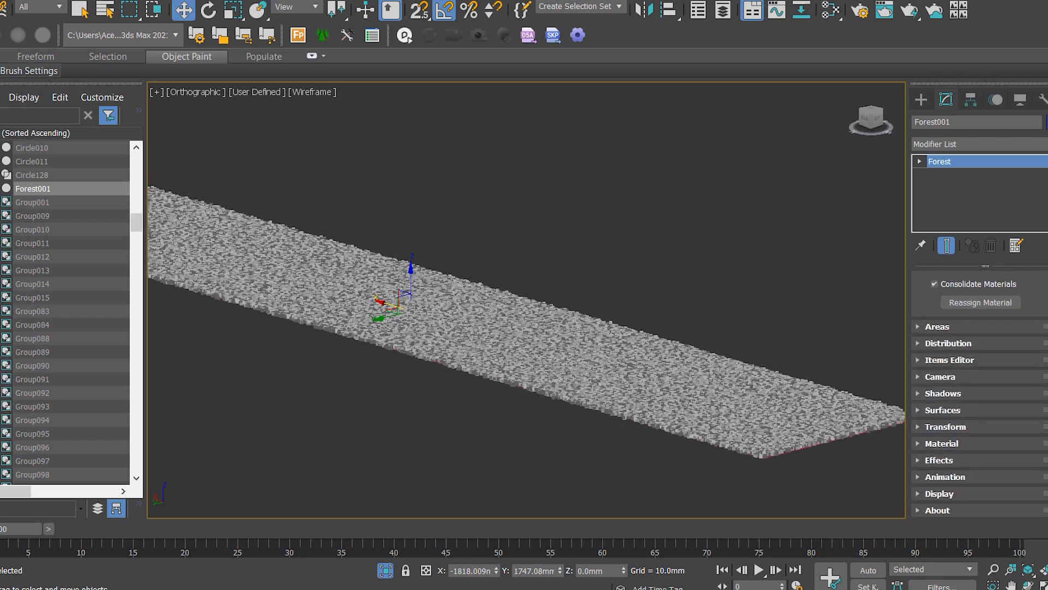
scroll(977, 284, "up", 10)
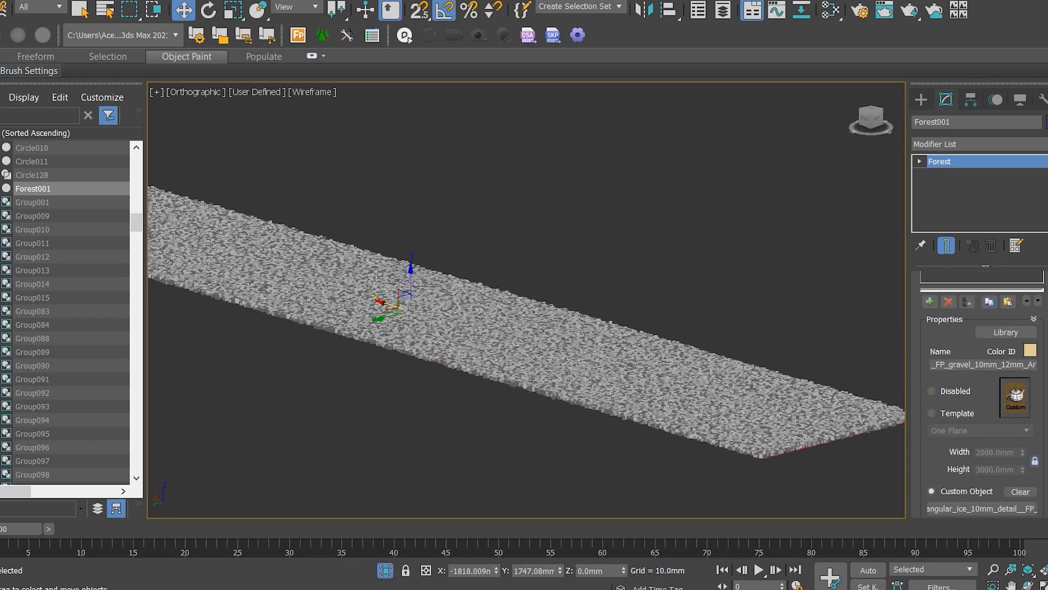
left_click(941, 278)
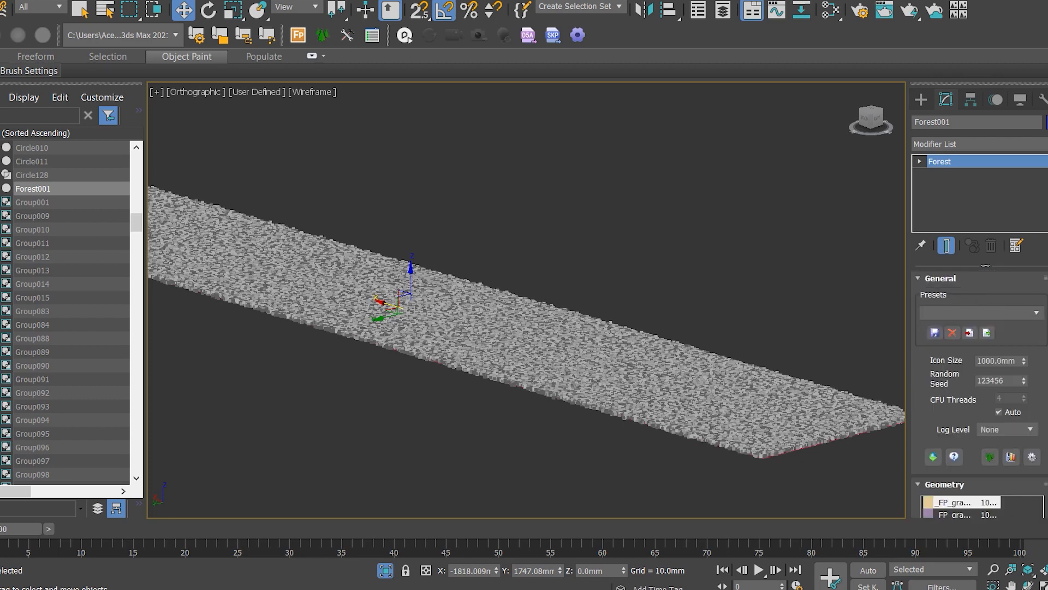
scroll(1042, 349, "down", 10)
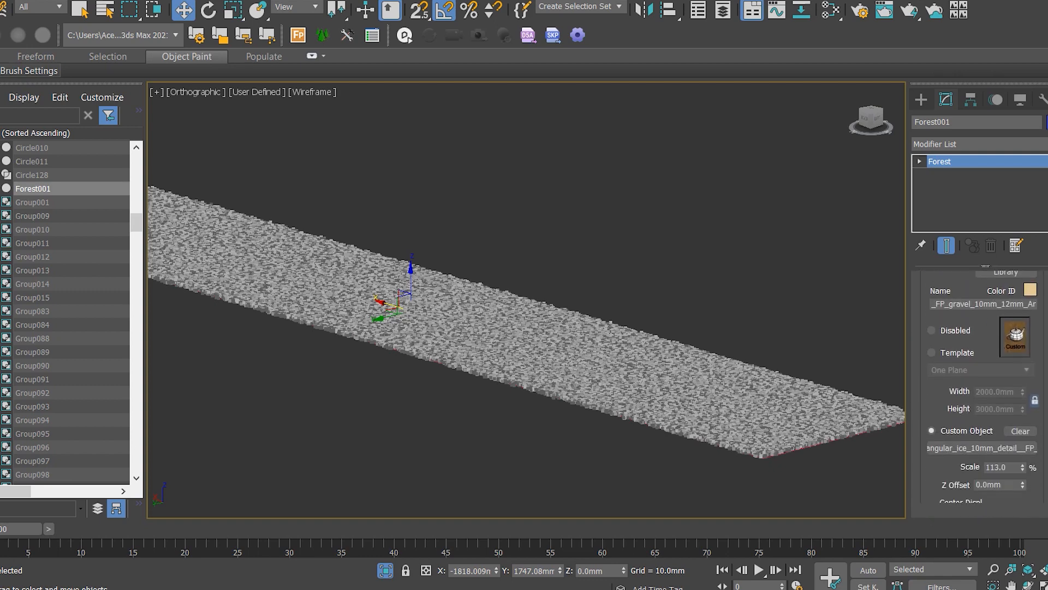
scroll(1036, 376, "down", 5)
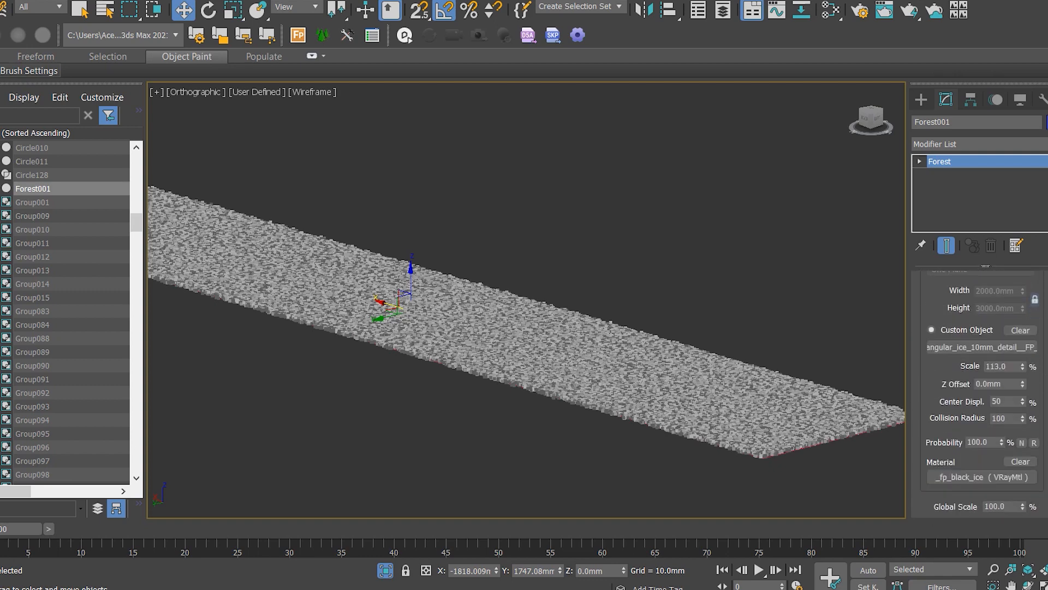
scroll(1043, 437, "down", 1)
left_click(1023, 434)
scroll(1032, 407, "up", 5)
scroll(1032, 407, "down", 5)
scroll(978, 392, "down", 5)
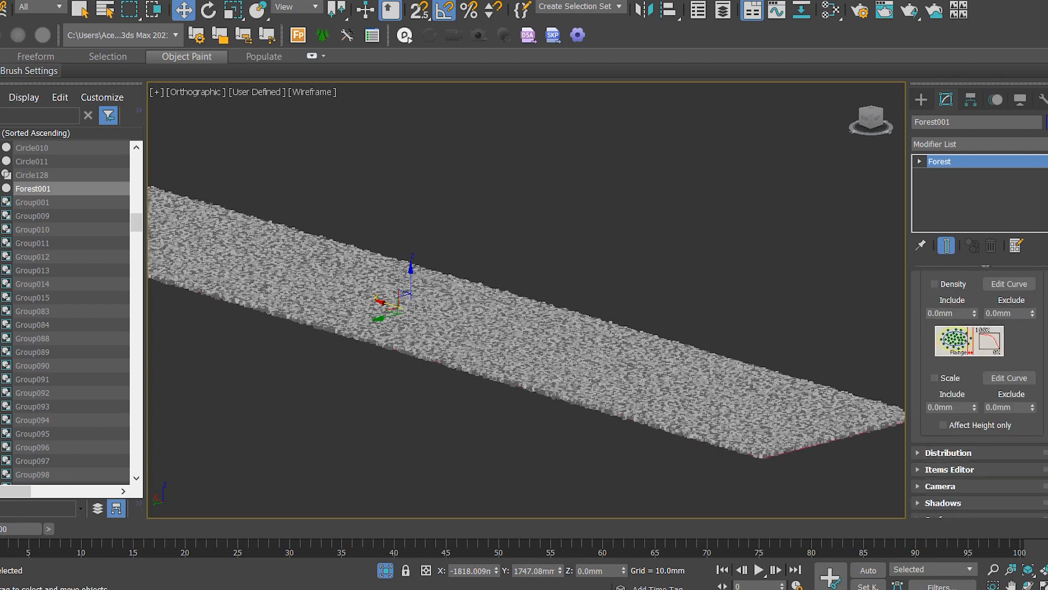
Spread the gravel apart by setting the distribution's X density units to about 15720 mm
left_click(934, 343)
scroll(1035, 422, "up", 3)
left_click_drag(1033, 422, 1017, 324)
scroll(653, 351, "up", 3)
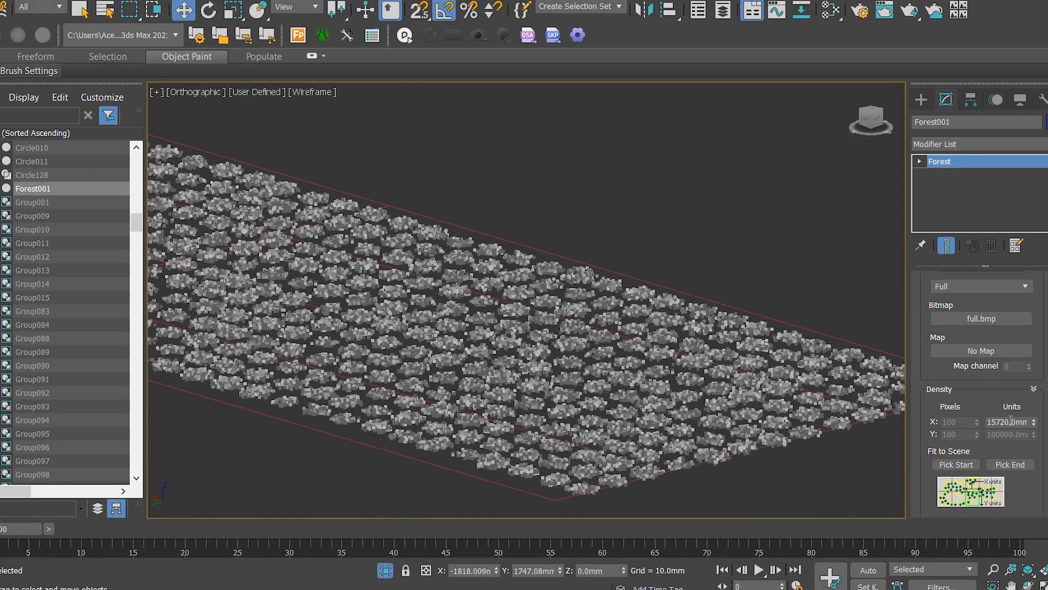
Thin out the gravel clumps further and set the area's distribution map scale to 128%
scroll(999, 356, "up", 7)
left_click_drag(1030, 346, 1044, 541)
mouse_move(967, 392)
left_mouse_down()
mouse_move(963, 366)
mouse_move(964, 376)
left_mouse_up()
Unhide all objects and layers and restore the split layout with the camera view
right_click(765, 269)
left_click(794, 192)
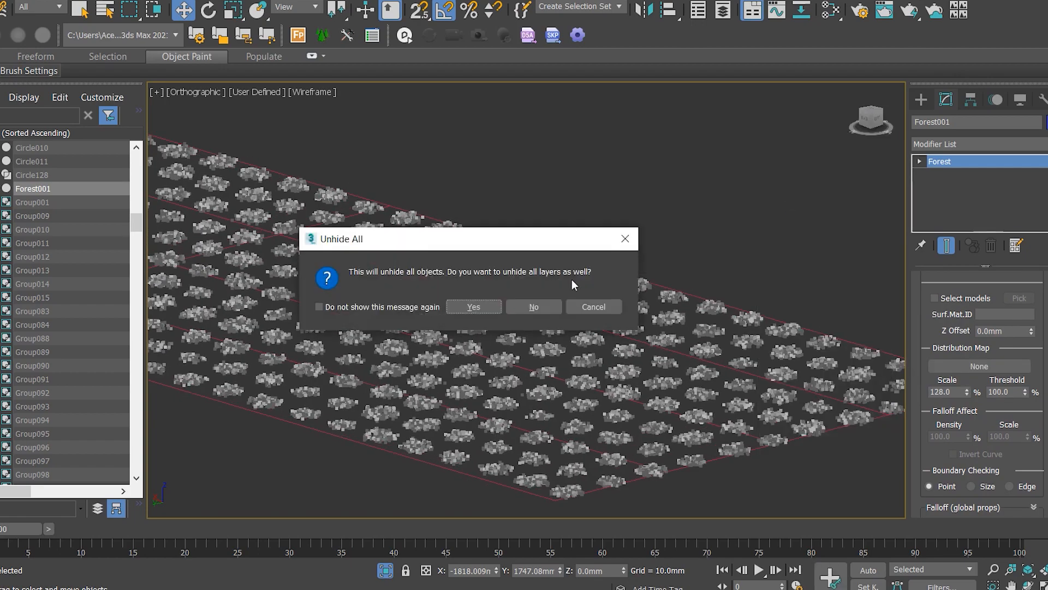
left_click(482, 303)
scroll(509, 306, "down", 6)
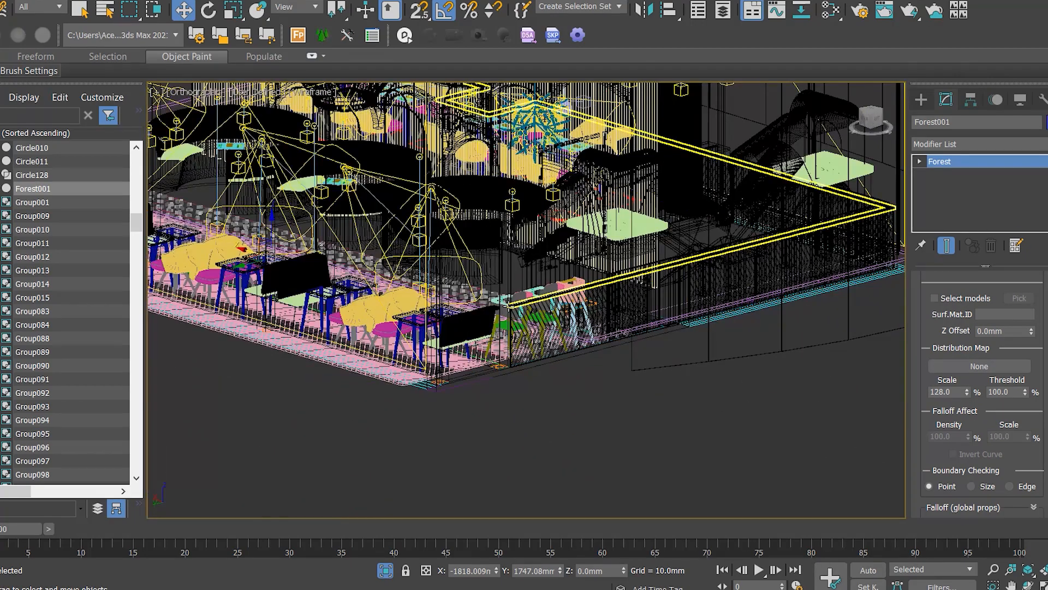
key("alt+w")
Examine how the gravel scatter lies on the café floor from above and up close
middle_click_drag(674, 323, 786, 360, "alt")
scroll(786, 360, "up", 3)
scroll(638, 328, "down", 4)
middle_click_drag(639, 328, 737, 372, "alt")
scroll(577, 436, "up", 8)
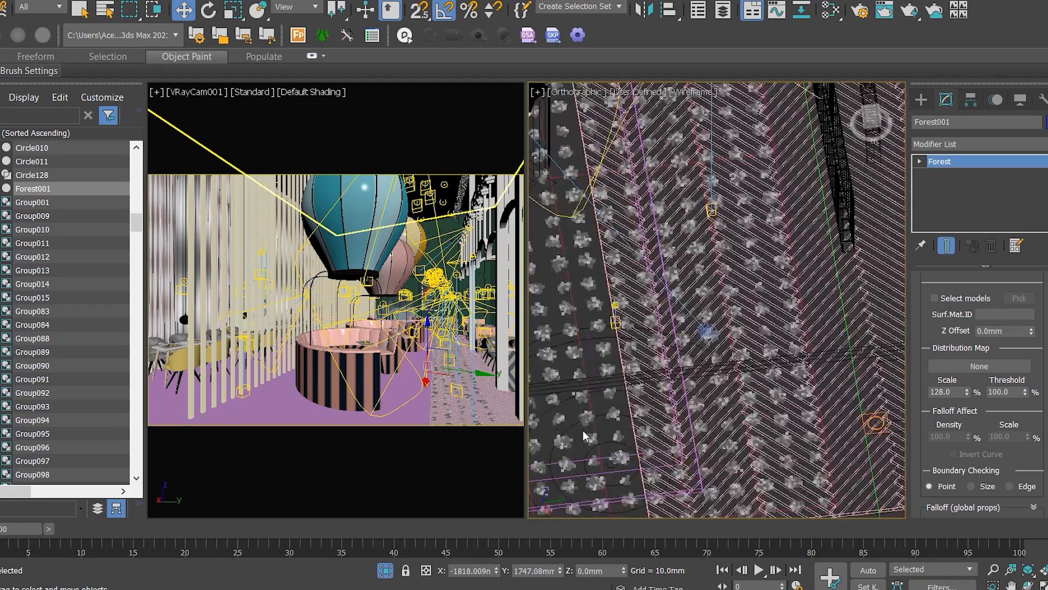
scroll(579, 437, "down", 4)
middle_click_drag(579, 436, 686, 407)
Isolate the gravel scatter and its plane together with the dropped ceiling
left_click(645, 354)
scroll(650, 354, "down", 4)
middle_click_drag(651, 353, 665, 328, "alt")
left_click(451, 181, "ctrl")
middle_click_drag(680, 213, 764, 405)
scroll(782, 305, "up", 7)
left_click(779, 307, "ctrl")
key("alt+q")
left_click_drag(812, 436, 717, 376)
right_click(726, 363)
left_click(781, 281)
key("ctrl+z")
Select all the isolated objects together and unhide the rest of the scene
scroll(784, 282, "down", 4)
left_click_drag(847, 390, 666, 219)
right_click(666, 225)
left_click(694, 144)
Isolate the dropped ceiling boxes with the gravel scatter and plane, and select the scatter and plane together
scroll(734, 387, "up", 9)
left_click(685, 392, "ctrl")
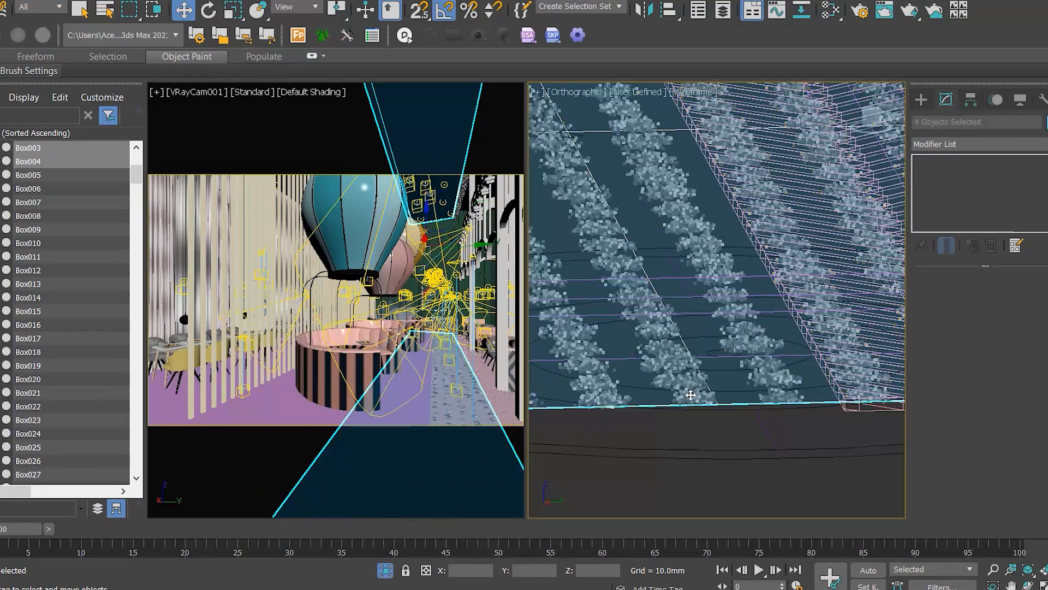
key("alt+q")
left_click(803, 439)
key("ctrl+a")
left_click(872, 117)
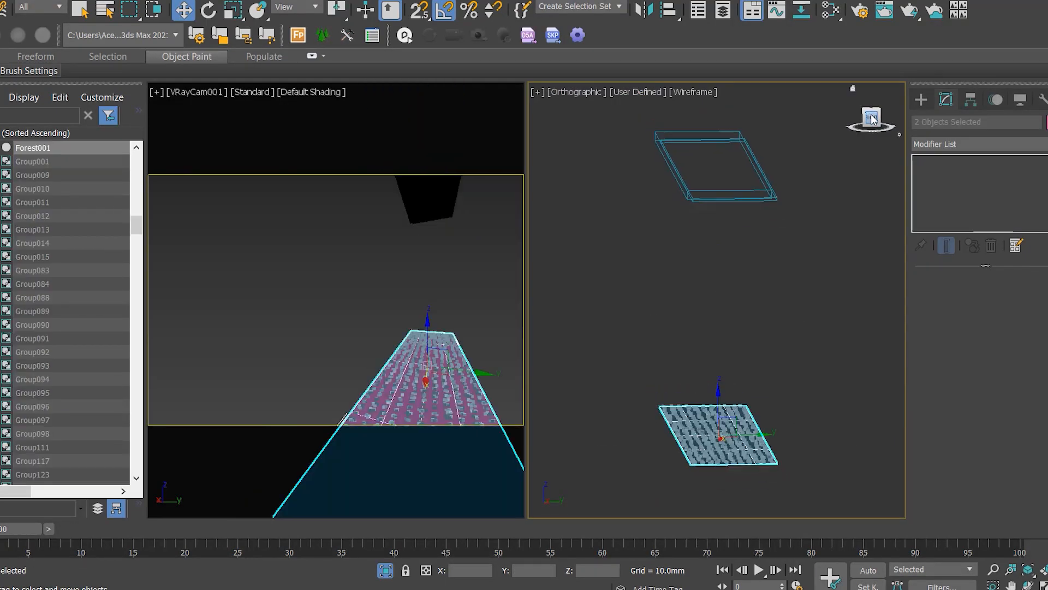
Move the gravel scatter and its plane up to the dropped ceiling and delete the lower ceiling box
left_click_drag(724, 354, 788, 143)
scroll(742, 154, "up", 8)
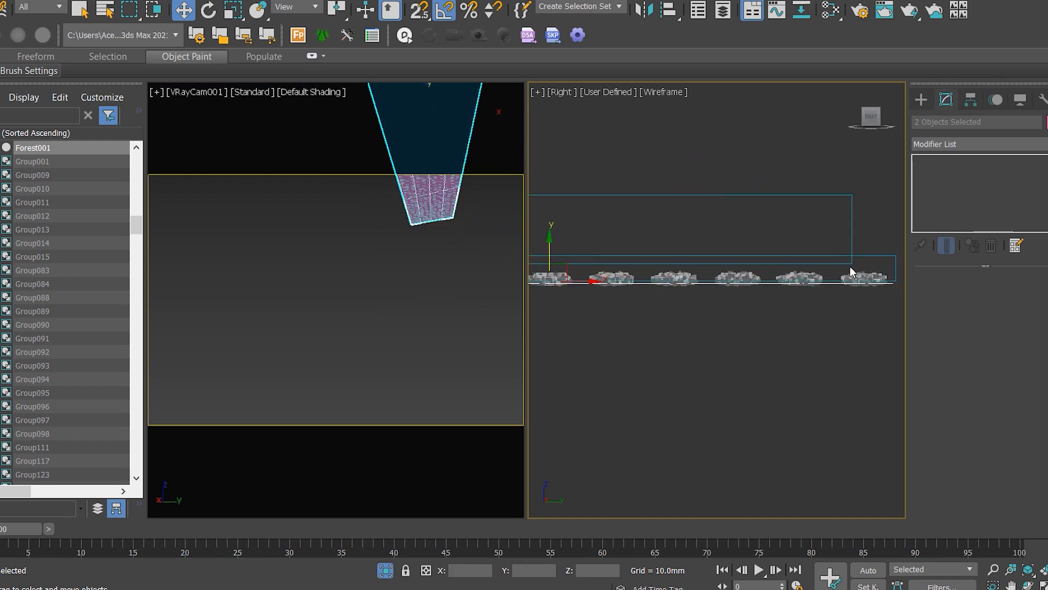
left_click(866, 256)
key("Delete")
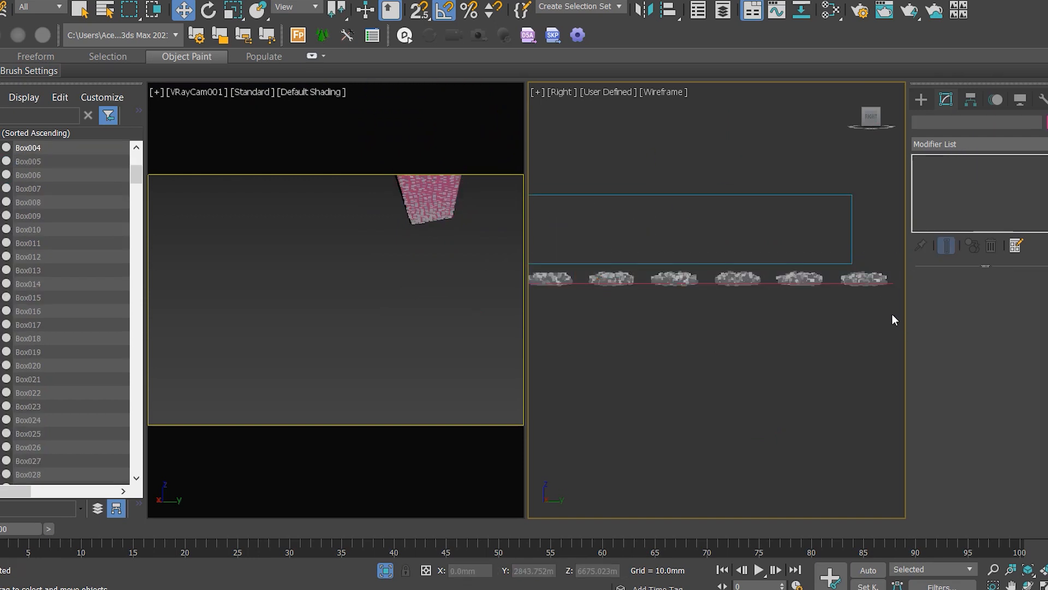
Delete the old gravel scatter but keep its plane at the ceiling, and select that plane
left_click(767, 282)
key("Delete")
key("ctrl+z")
left_click(761, 334)
left_click(748, 282)
Create a new Forest Pro scatter on the ceiling plane using a gravel preset from the library
left_click(948, 145)
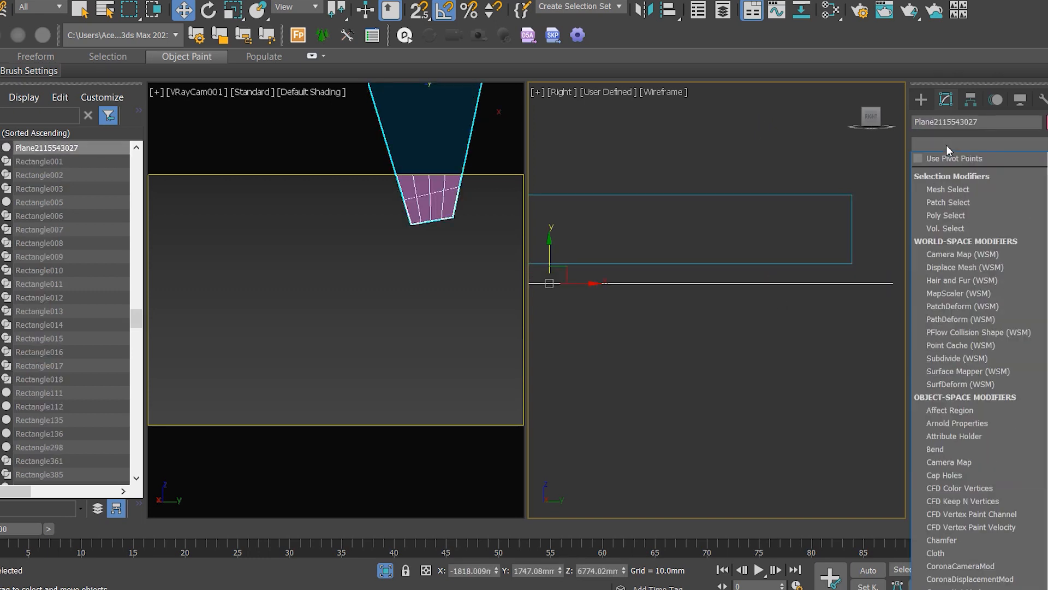
left_click(921, 101)
left_click(949, 188)
left_click(984, 293)
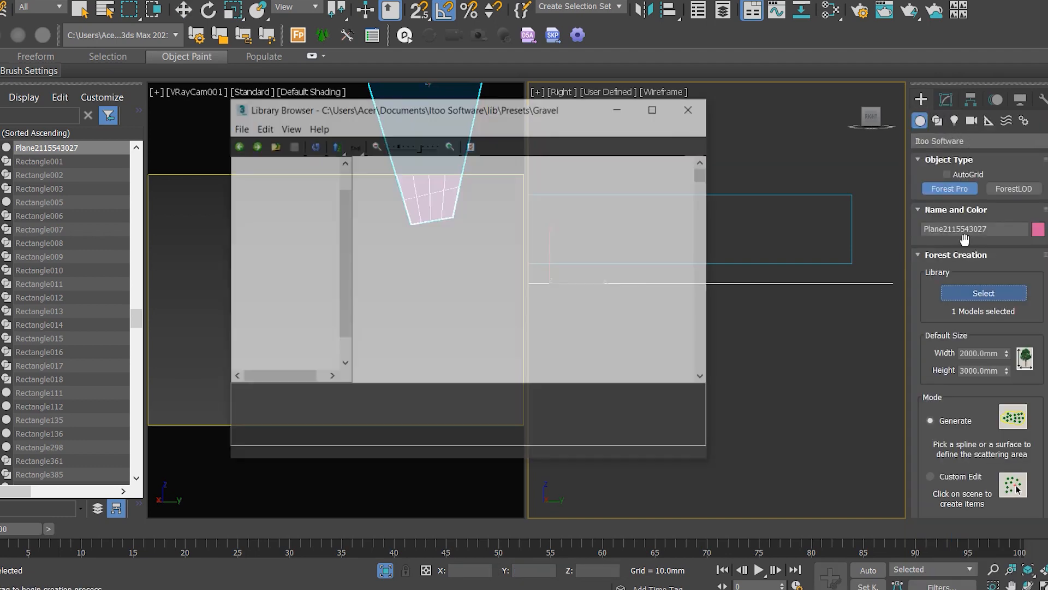
double_click(536, 240)
left_click(715, 284)
left_click(484, 356)
left_click(484, 356)
Set the new gravel scatter's distribution map scale to 624.96%
scroll(707, 311, "down", 3)
middle_click_drag(707, 312, 913, 276, "alt")
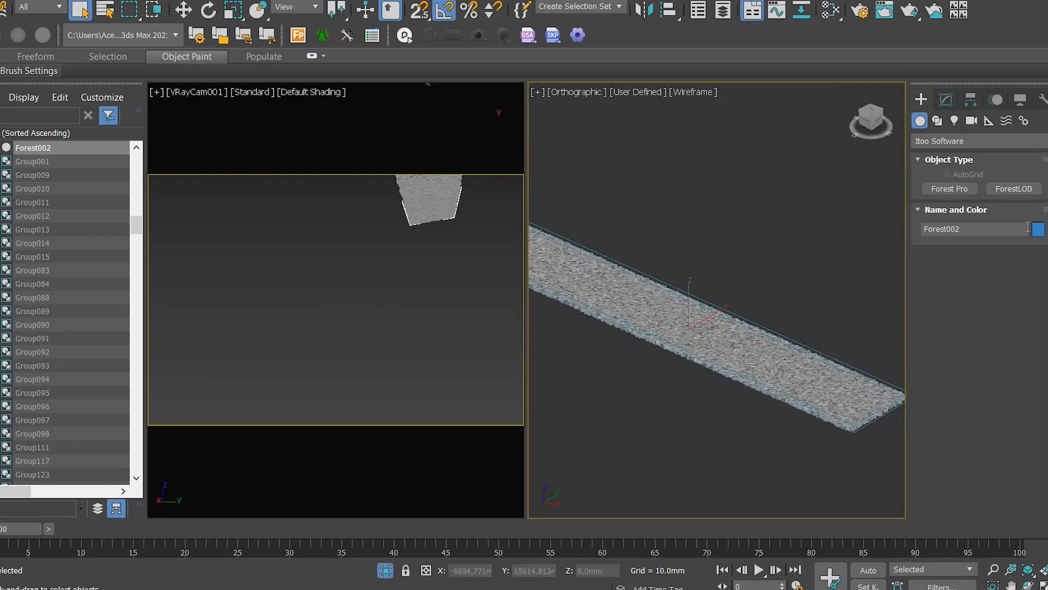
left_click(950, 100)
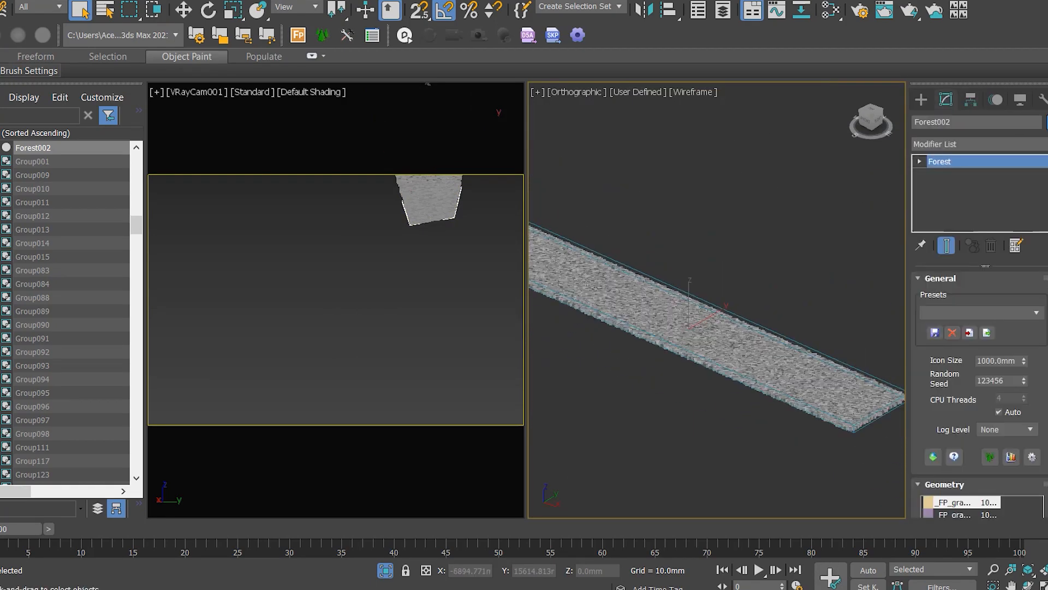
scroll(983, 393, "down", 10)
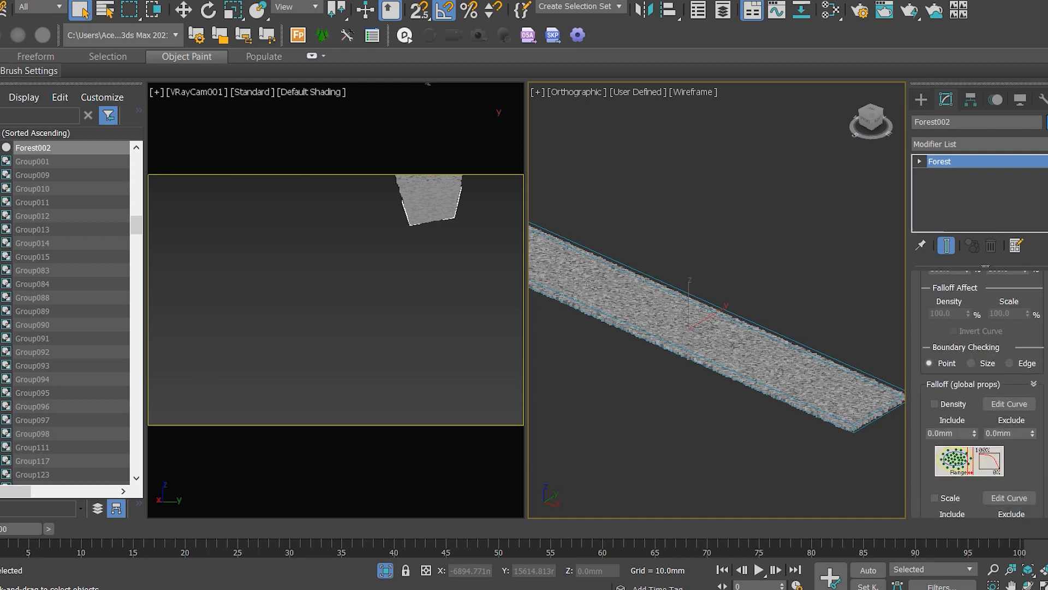
scroll(983, 393, "down", 3)
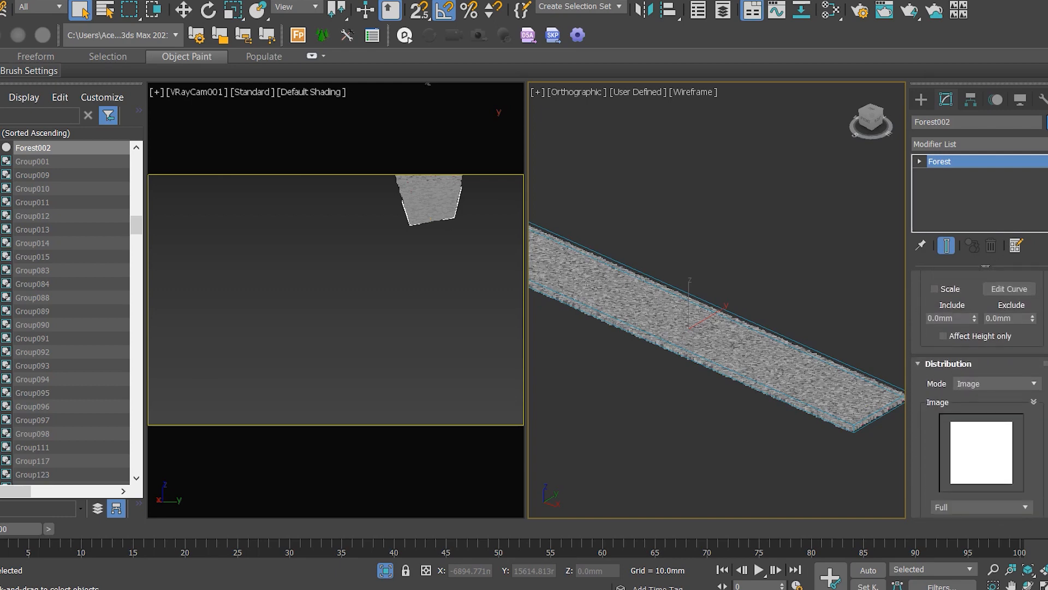
scroll(1030, 328, "down", 3)
scroll(1030, 329, "up", 12)
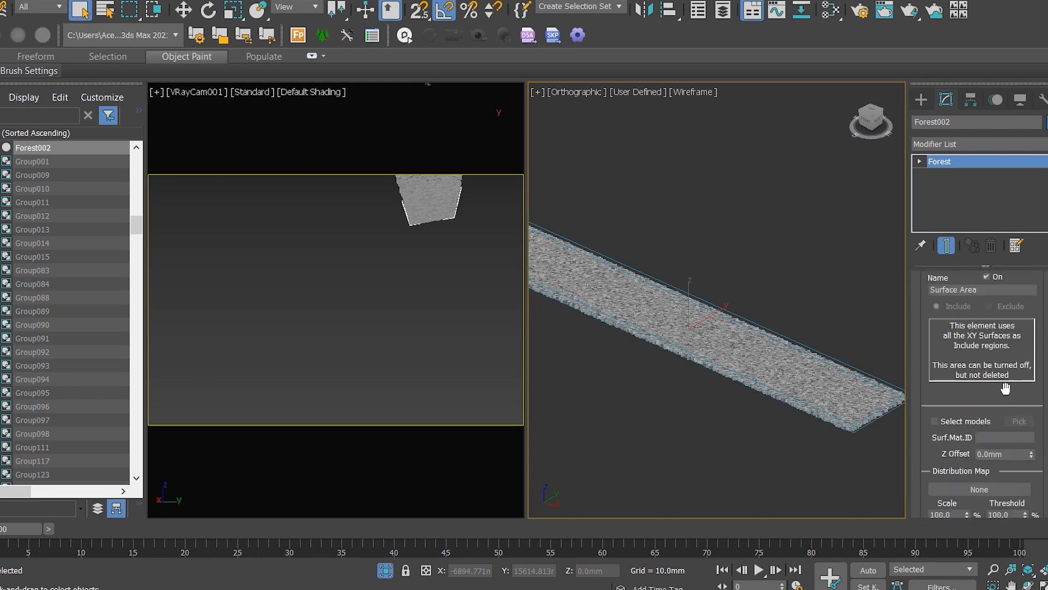
scroll(1019, 404, "up", 6)
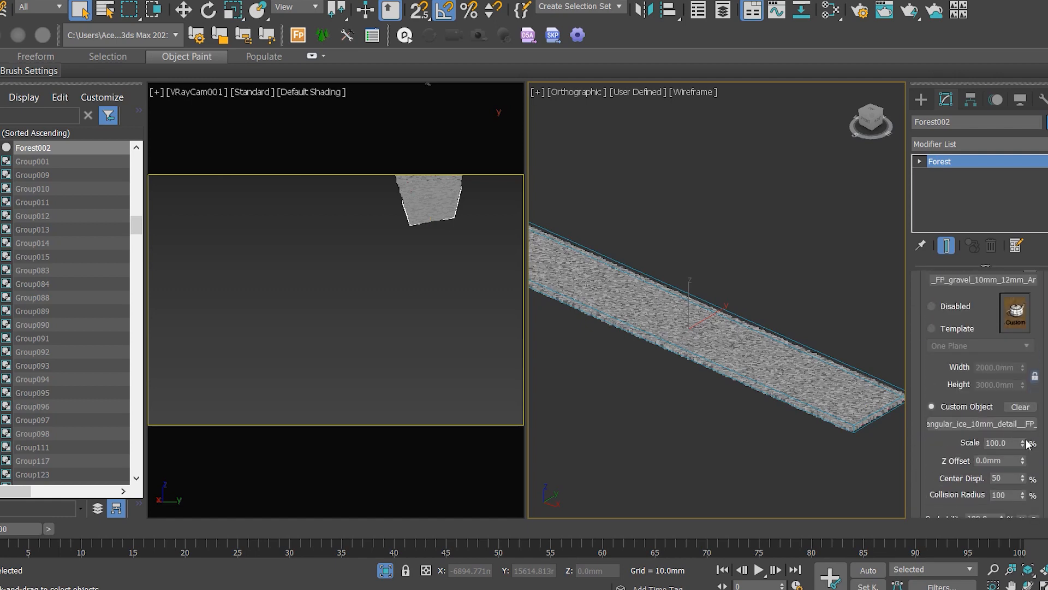
left_click_drag(1019, 404, 1044, 141)
scroll(1038, 257, "down", 4)
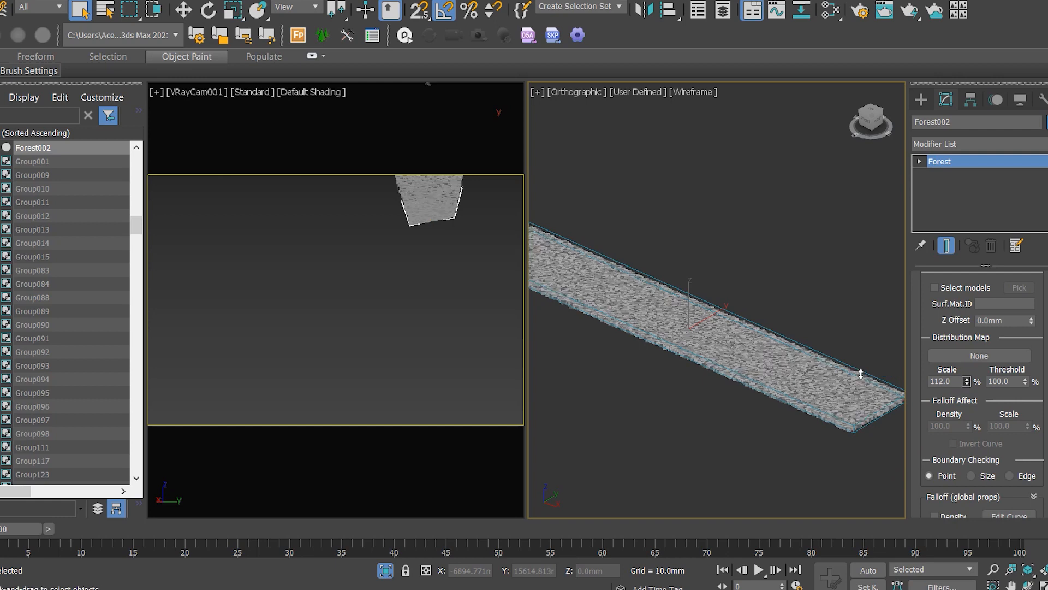
left_click_drag(967, 381, 967, 361)
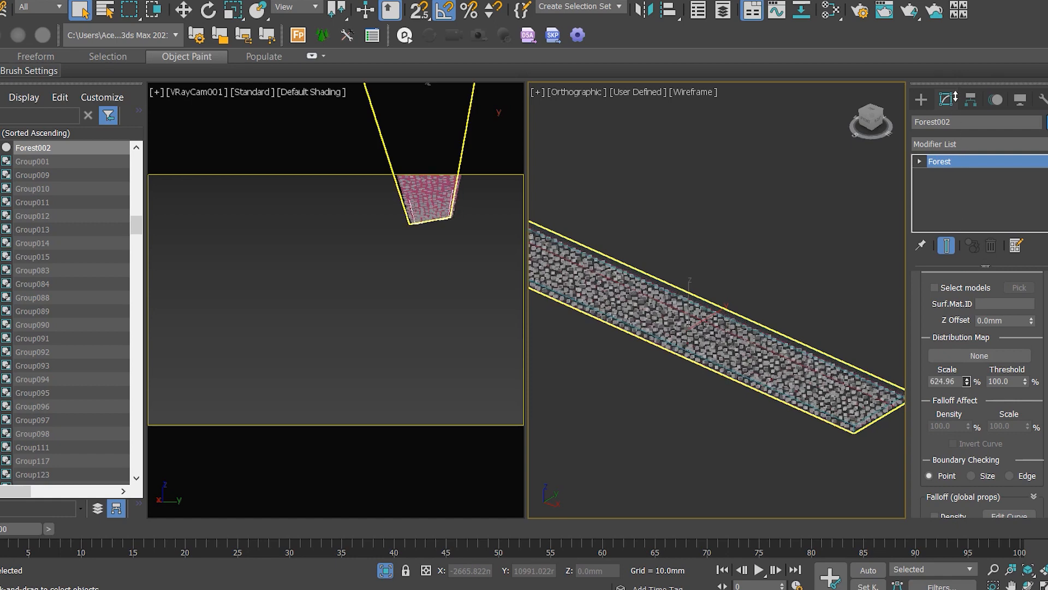
Unhide all objects in the scene without unhiding the layers
right_click(807, 277)
left_click(833, 211)
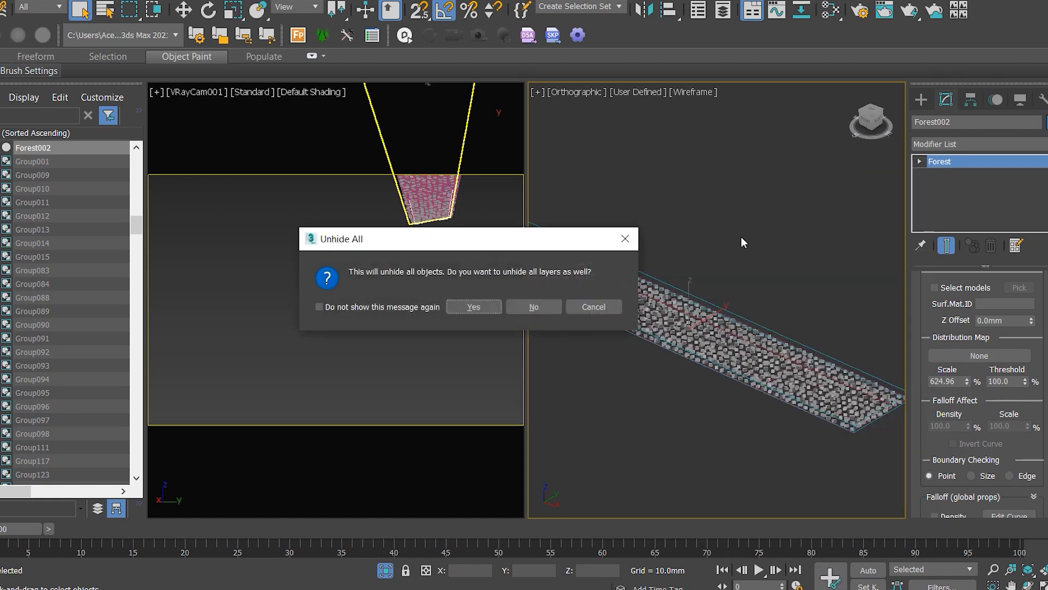
left_click(534, 307)
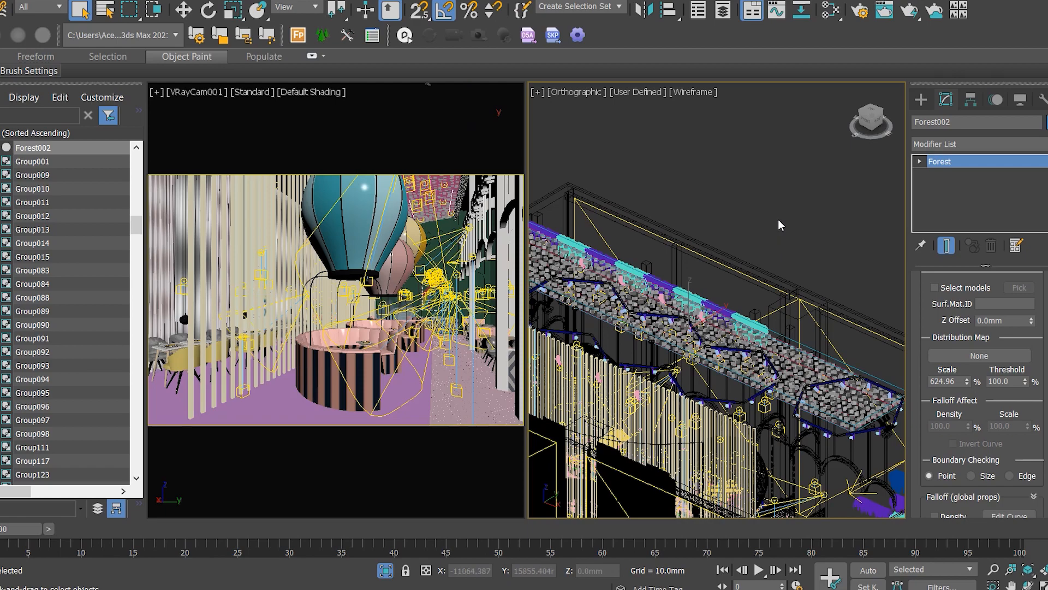
Select the herringbone floor plane and slide it back along its length
middle_click_drag(718, 362, 794, 468, "alt")
scroll(727, 365, "down", 4)
scroll(794, 469, "up", 5)
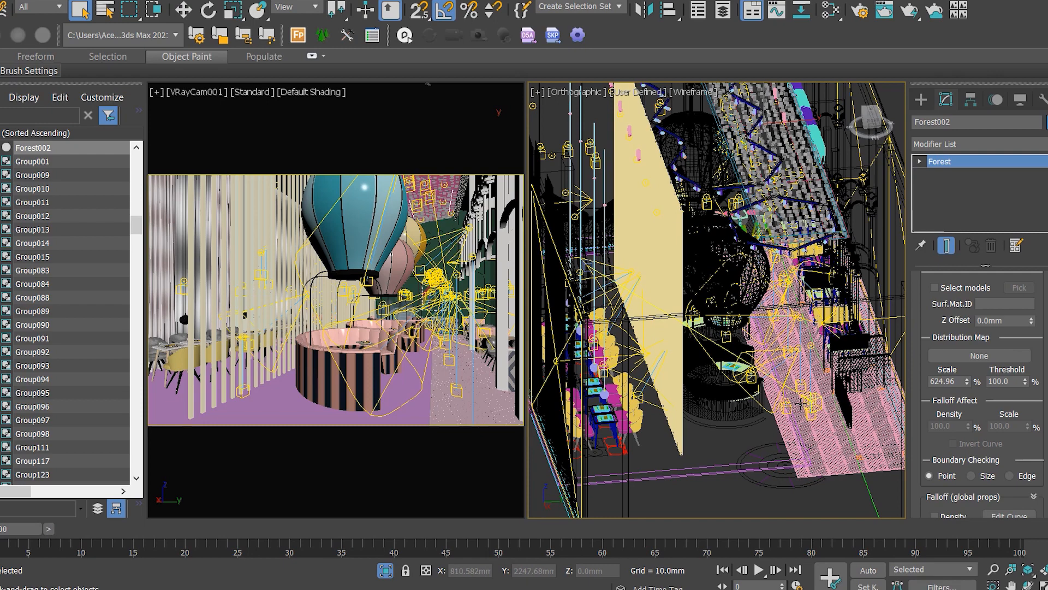
left_click(830, 454)
middle_click_drag(815, 354, 742, 361)
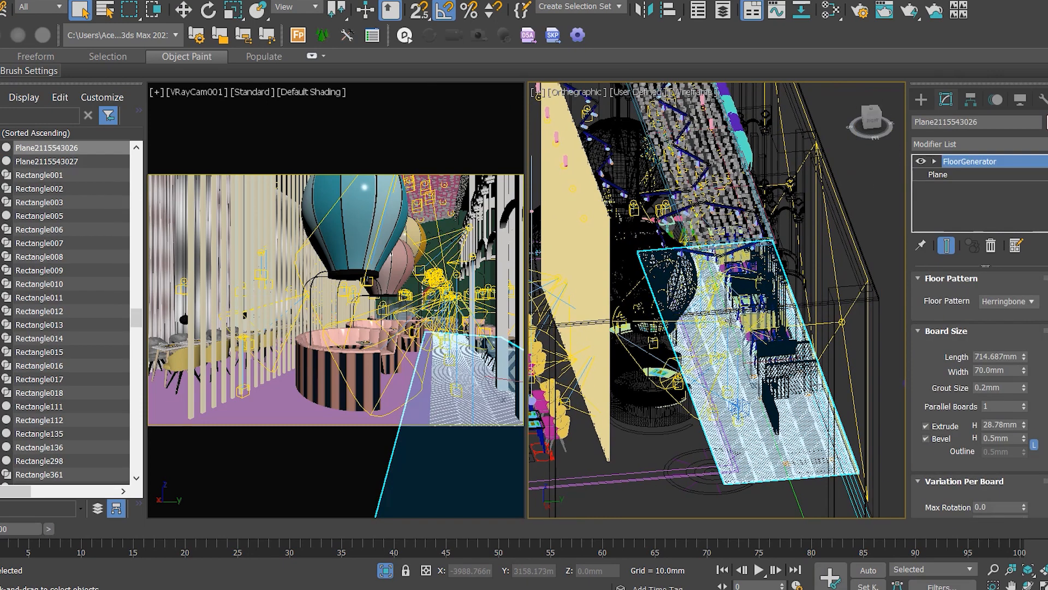
key("w")
left_click_drag(742, 361, 741, 332)
Select both large floor boxes and create a new VRayMtl in the material editor
left_click(735, 468)
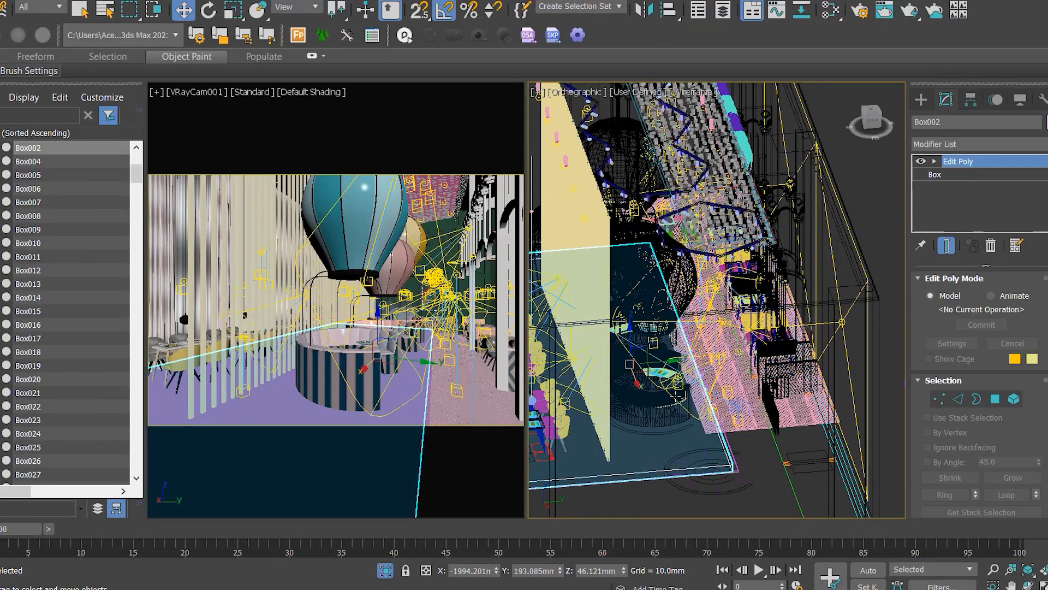
left_click(739, 469, "ctrl")
scroll(739, 469, "up", 2)
scroll(738, 468, "up", 2)
key("m")
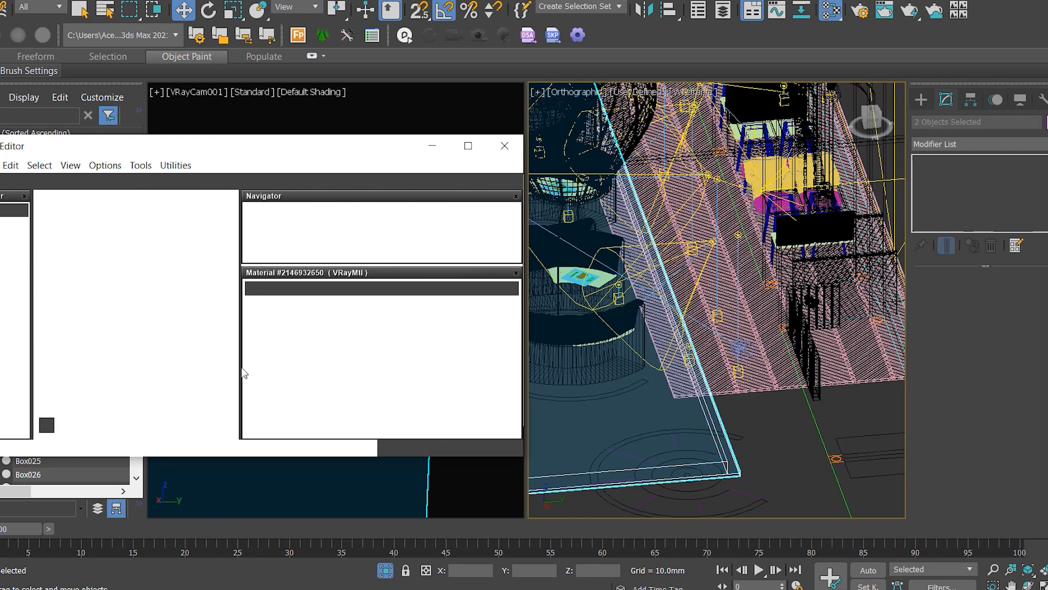
scroll(154, 331, "down", 2)
left_click_drag(152, 326, 53, 258)
right_click(113, 286)
mouse_move(154, 294)
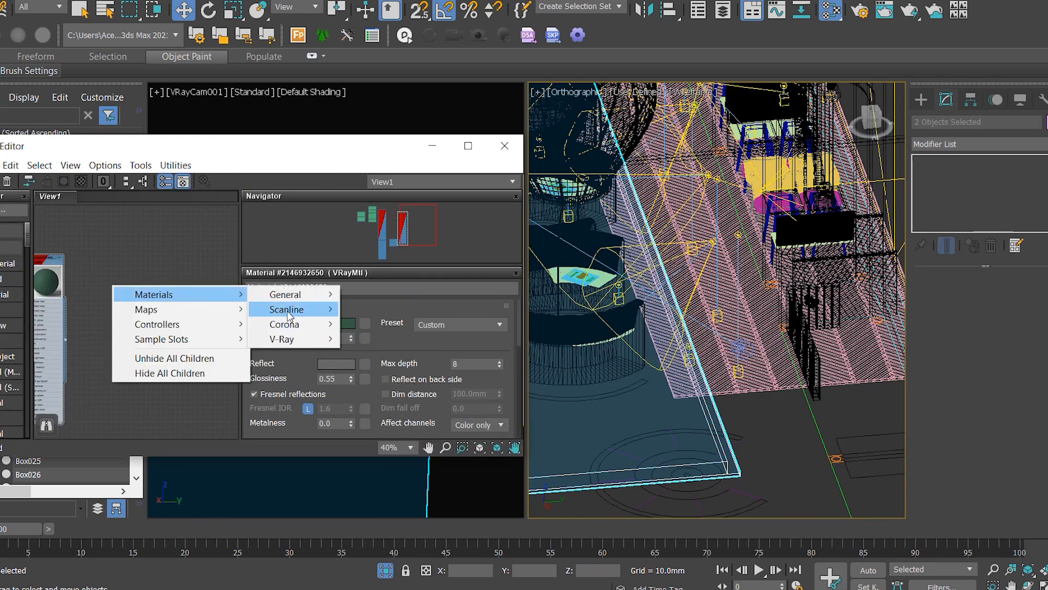
mouse_move(286, 342)
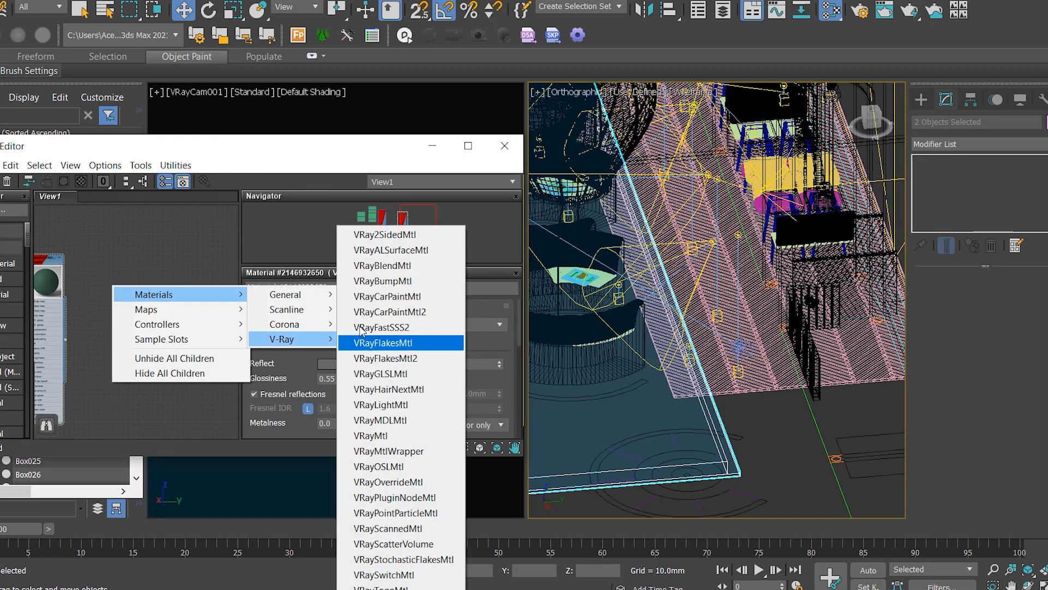
left_click(377, 434)
double_click(200, 277)
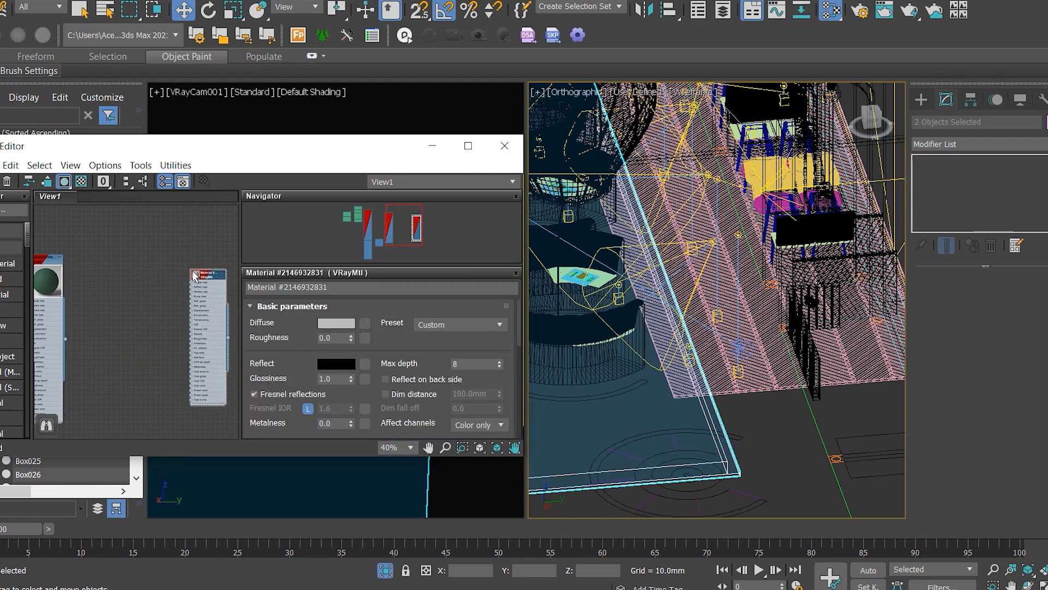
Add the black marble image as the new material's diffuse map and assign the material to the selected floor boxes
scroll(200, 277, "up", 2)
scroll(168, 289, "down", 2)
scroll(168, 288, "up", 2)
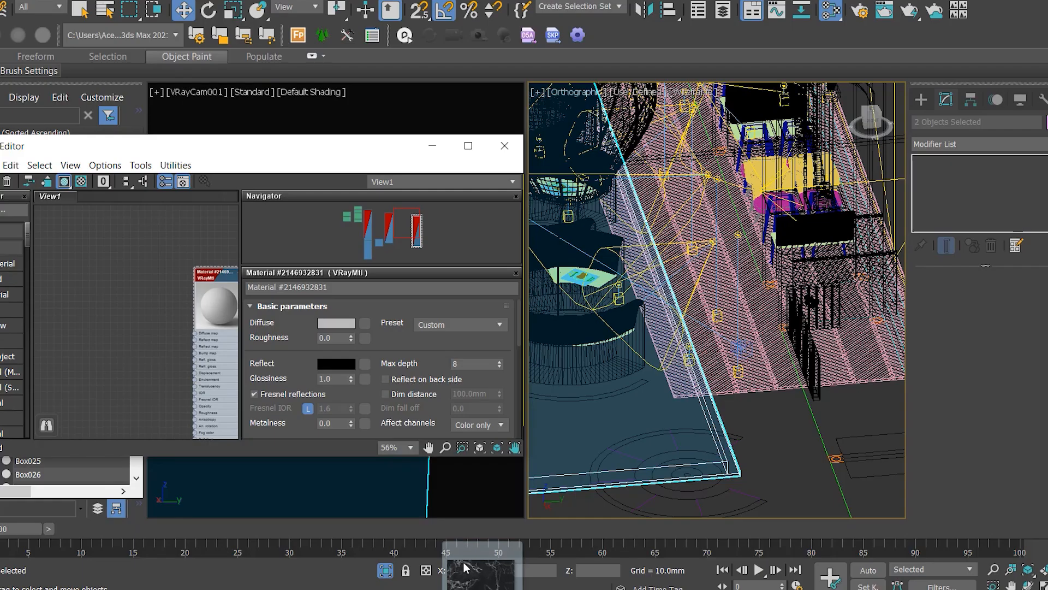
left_click_drag(468, 566, 138, 352)
scroll(184, 341, "up", 3)
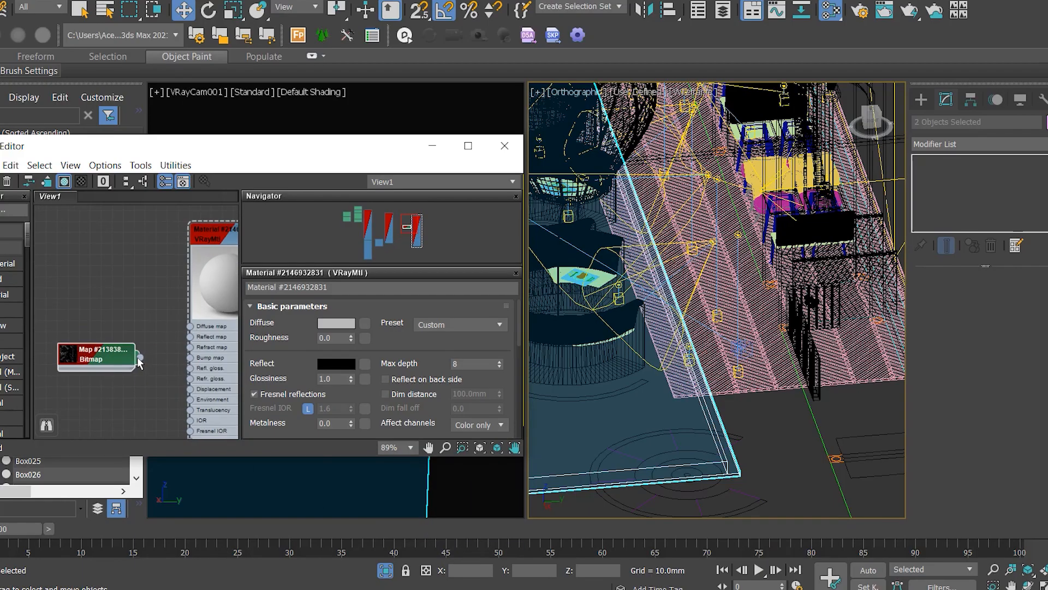
left_click_drag(188, 338, 191, 328)
middle_click_drag(207, 335, 155, 338)
right_click(159, 286)
left_click(192, 219)
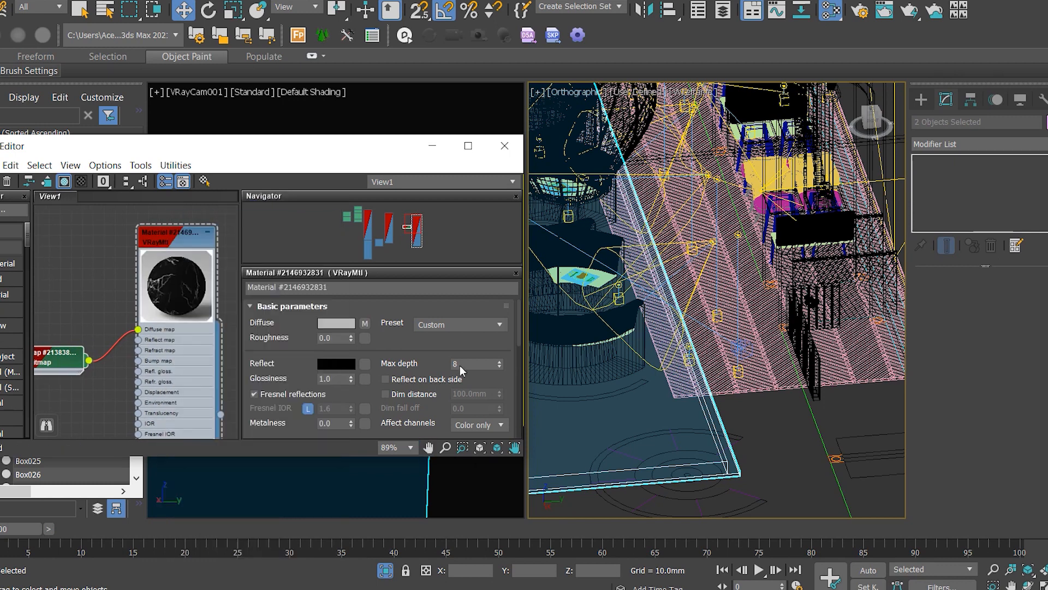
Set the marble material's reflection to a grey of value 83 and its glossiness to 0.8
left_click(336, 364)
left_click(687, 138)
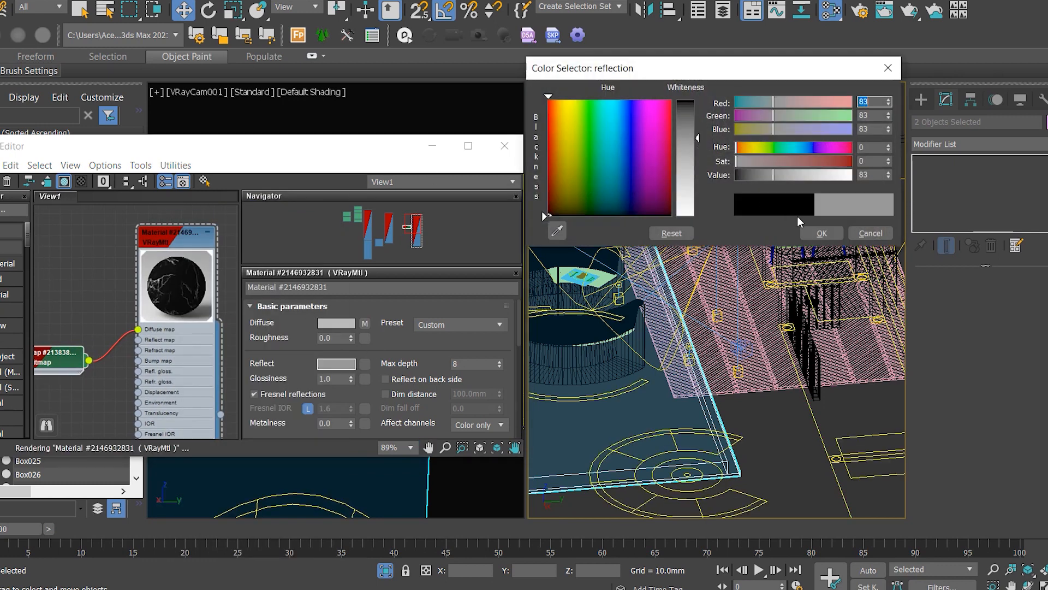
left_click(822, 233)
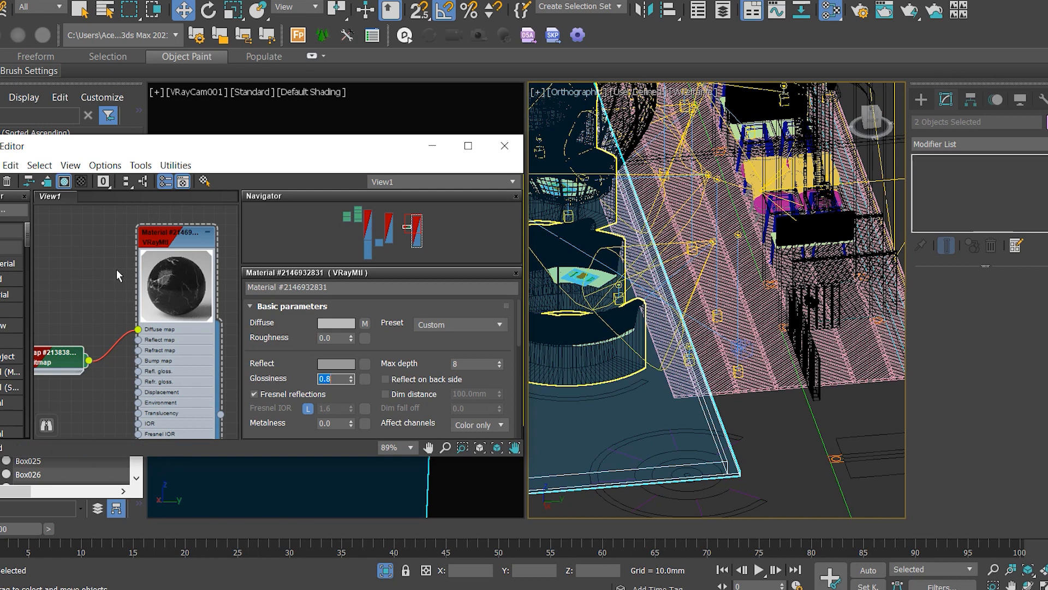
left_click(505, 145)
Isolate the two marble floor boxes and frame them shaded in the top view
key("alt+q")
key("t")
key("z")
key("F3")
Apply a UVW mapping modifier to Box001 and adjust how the marble lies on it
left_click(801, 294)
left_click(978, 143)
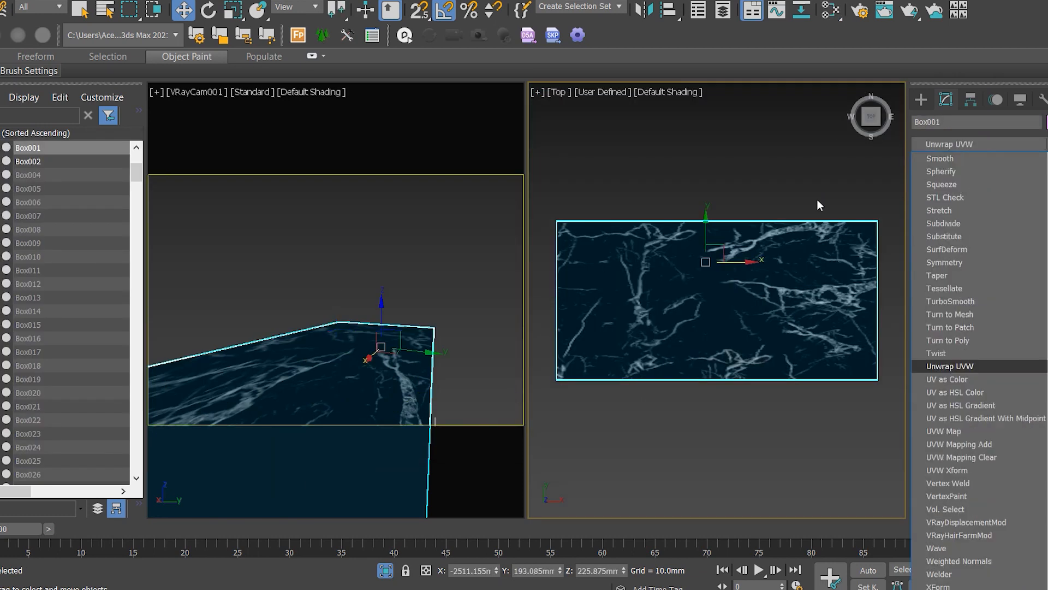
left_click(963, 401)
left_click_drag(1003, 415, 1007, 445)
right_click(847, 394)
left_click(863, 319)
left_click(598, 308)
Select Box002, whose marble is stretched along the edge, and correct its mapping with a UVW Map modifier
middle_click_drag(655, 368, 765, 365, "alt")
left_click(765, 366)
right_click(765, 365)
left_click(690, 327)
middle_click_drag(690, 328, 703, 377, "alt")
scroll(709, 403, "up", 4)
left_click(699, 306)
left_click(987, 143)
key("u")
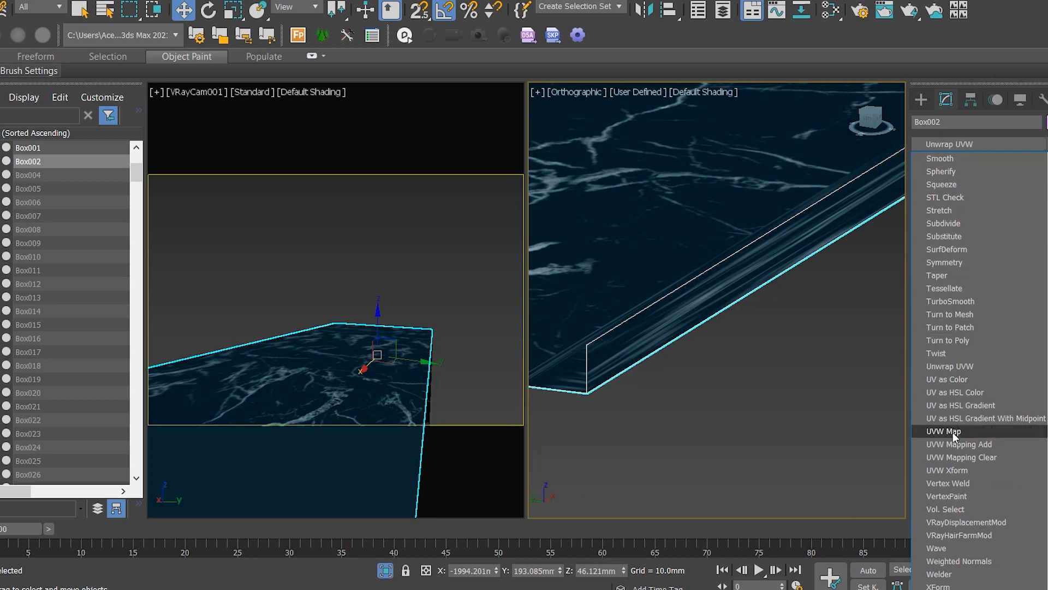
left_click(952, 432)
left_click_drag(1003, 444, 726, 206)
Clear the selection and unhide the rest of the café scene
scroll(726, 210, "down", 4)
scroll(742, 389, "down", 4)
left_click(742, 389)
right_click(742, 388)
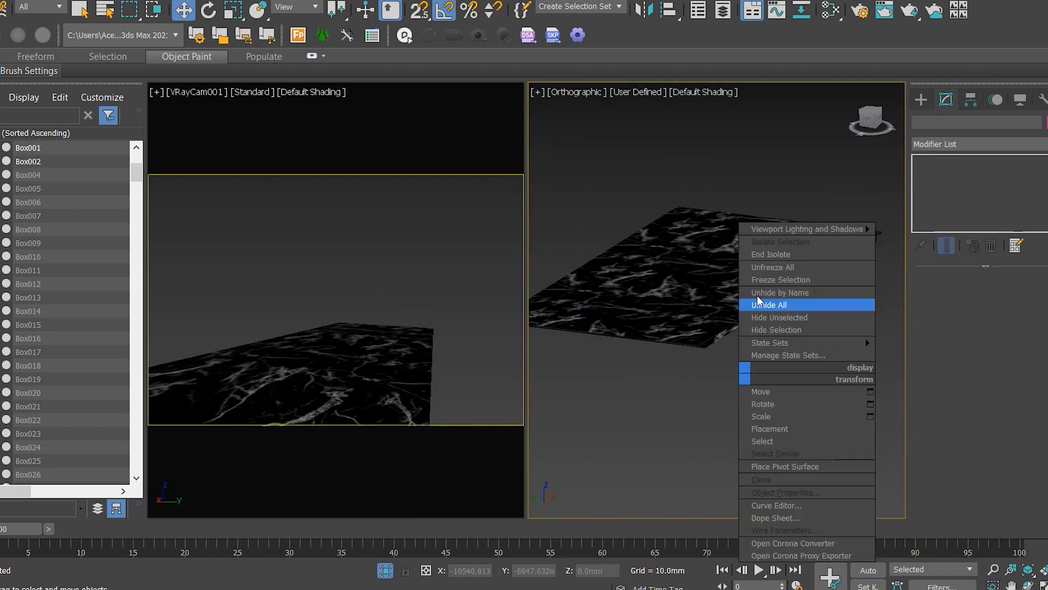
left_click(785, 302)
left_click(587, 308)
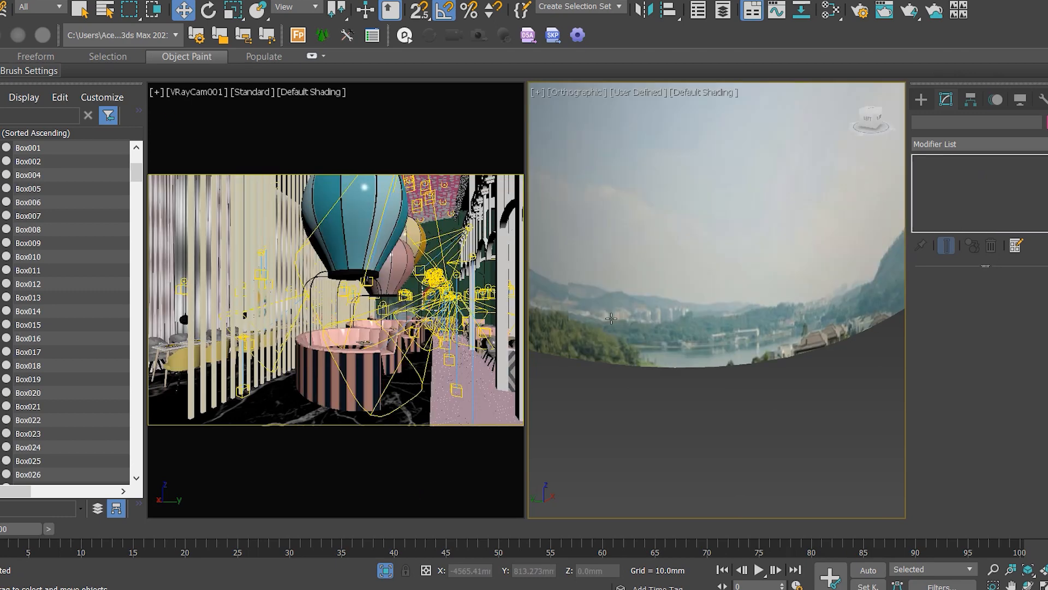
Hide the extruded front pane and the second pane blocking the rainbow wall decoration
scroll(650, 380, "down", 4)
middle_click_drag(767, 391, 822, 313, "alt")
scroll(769, 329, "up", 8)
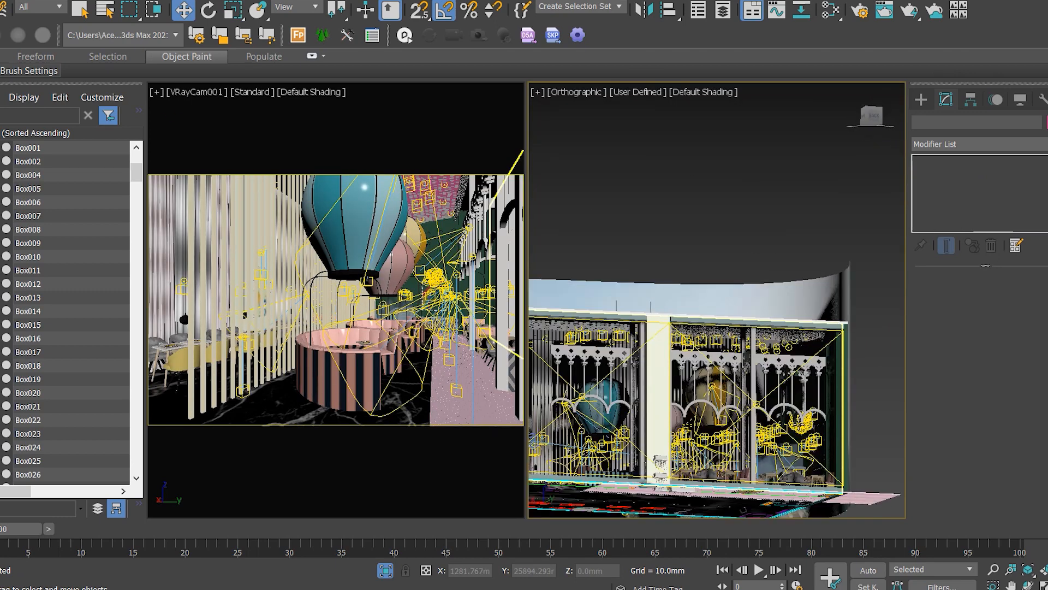
middle_click_drag(770, 344, 863, 432, "alt")
middle_click_drag(863, 432, 707, 344)
left_click(708, 344)
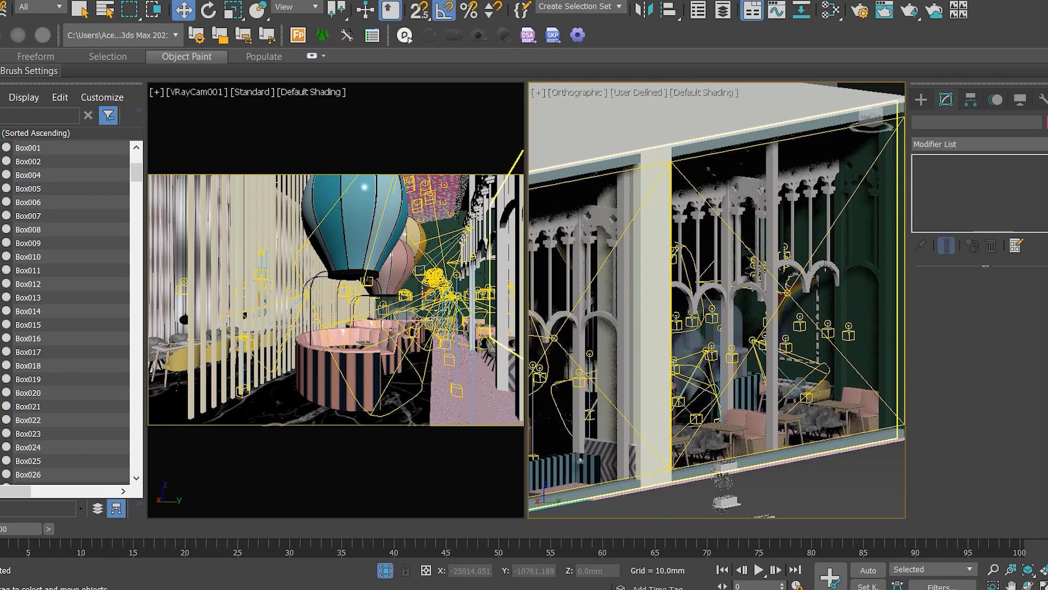
scroll(765, 328, "up", 6)
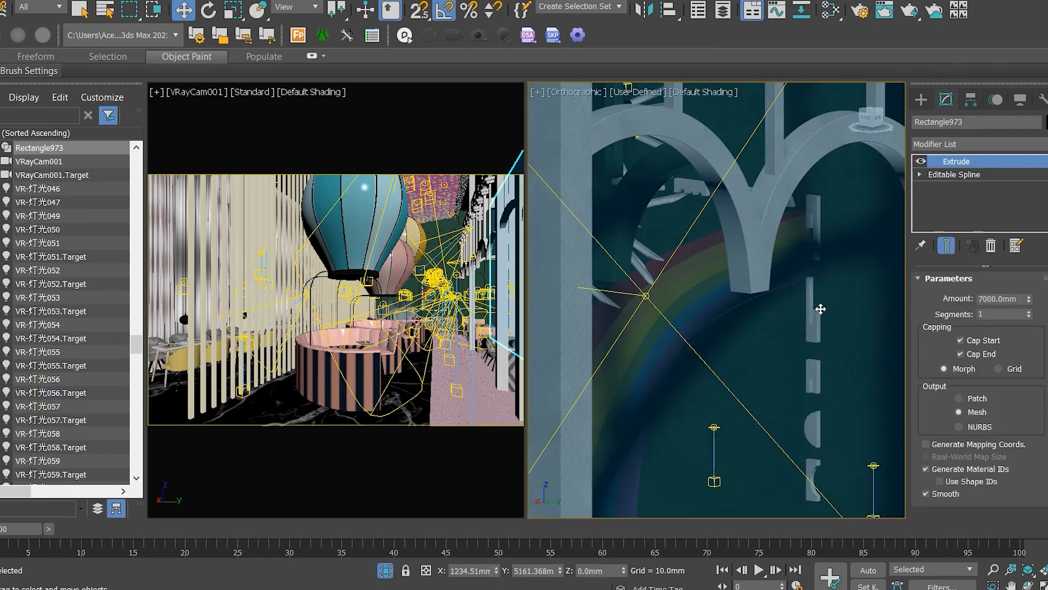
right_click(819, 305)
left_click(837, 248)
left_click(845, 293)
right_click(840, 288)
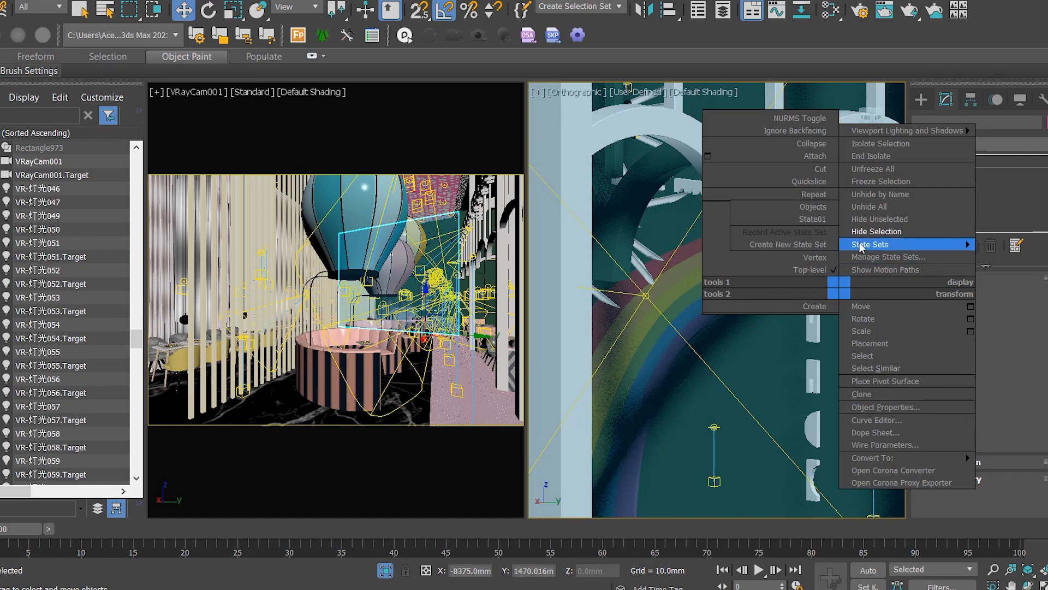
left_click(876, 232)
Isolate the rainbow wall decoration together with its white dashed frame
left_click(700, 339)
key("alt+q")
left_click(701, 335)
middle_click_drag(701, 336, 723, 338, "alt")
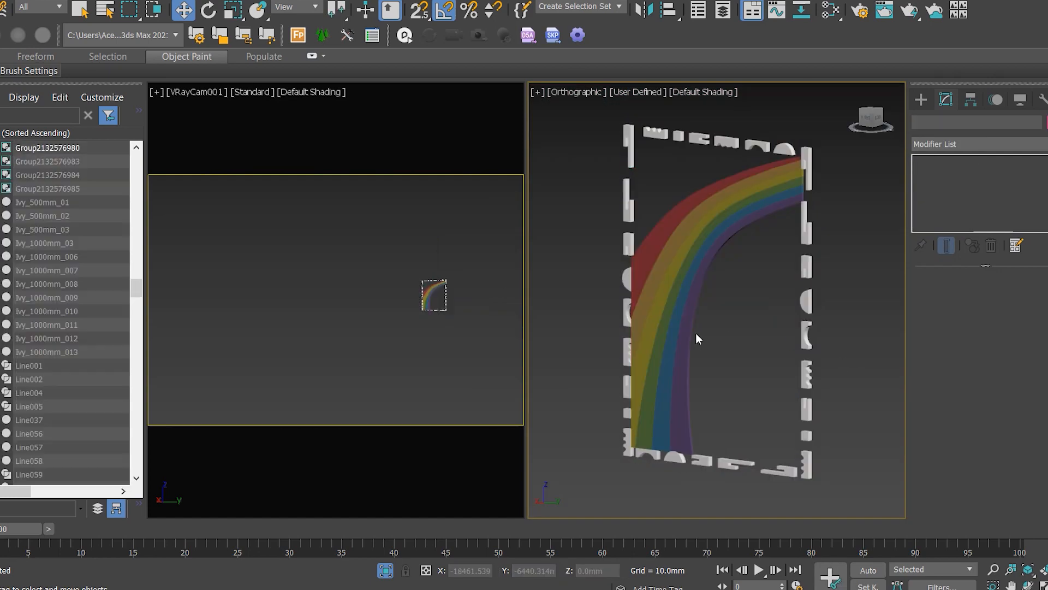
In the Right view, draw a rectangle about 1846 mm long and 1313 mm wide around the rainbow decoration's dashed frame
key("z")
left_click(871, 117)
key("z")
scroll(687, 371, "down", 3)
left_click(921, 99)
left_click(955, 142)
left_click(955, 157)
left_click(937, 120)
left_click(1015, 201)
left_click_drag(587, 191, 773, 454)
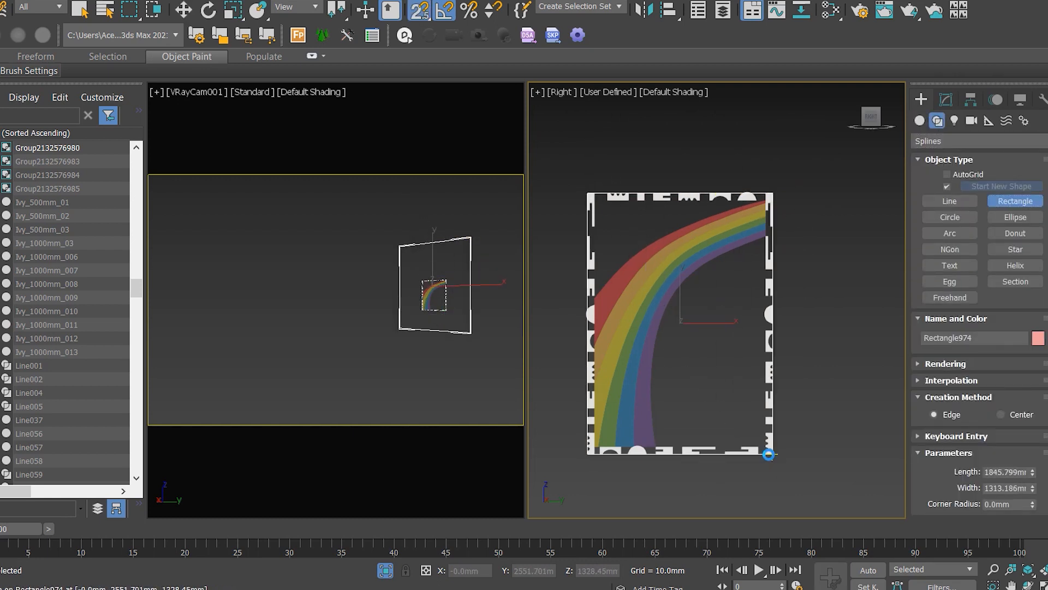
Add an Edit Spline modifier to the rectangle and outline its spline outward into a thin frame profile
left_click(946, 100)
left_click(977, 143)
scroll(951, 246, "down", 5)
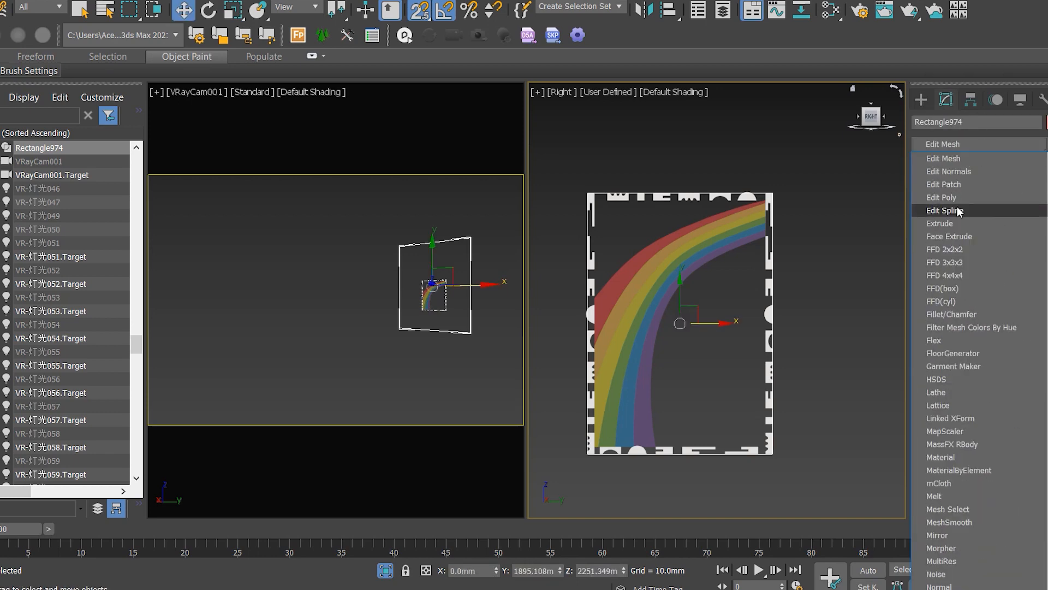
left_click(924, 207)
key("3")
left_click_drag(924, 444, 922, 301)
left_click_drag(1010, 471, 999, 334)
left_click(1004, 381)
left_click_drag(1020, 431, 999, 281)
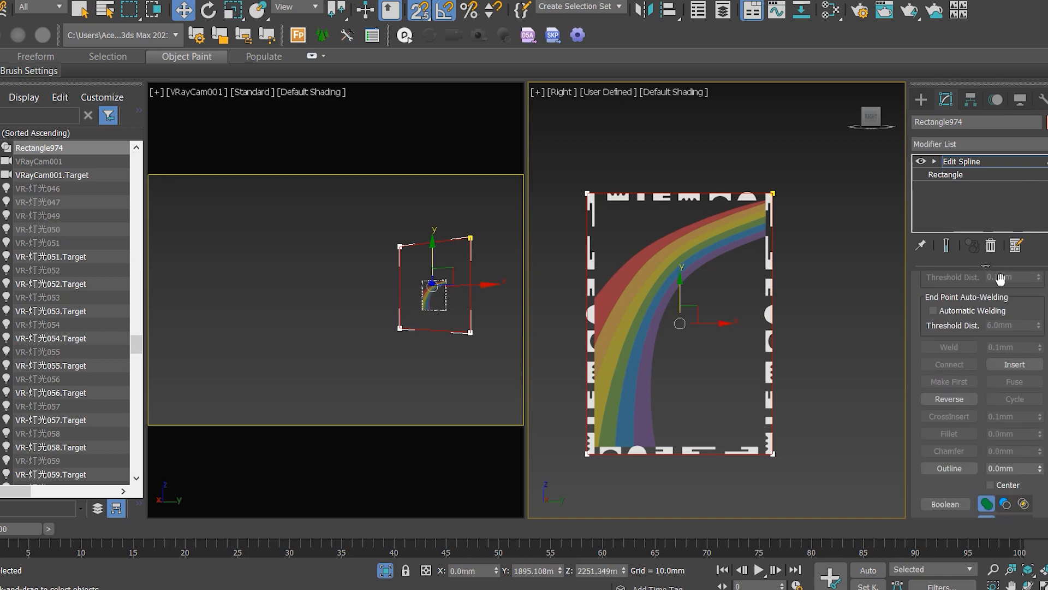
left_click(952, 468)
left_click_drag(771, 453, 781, 457)
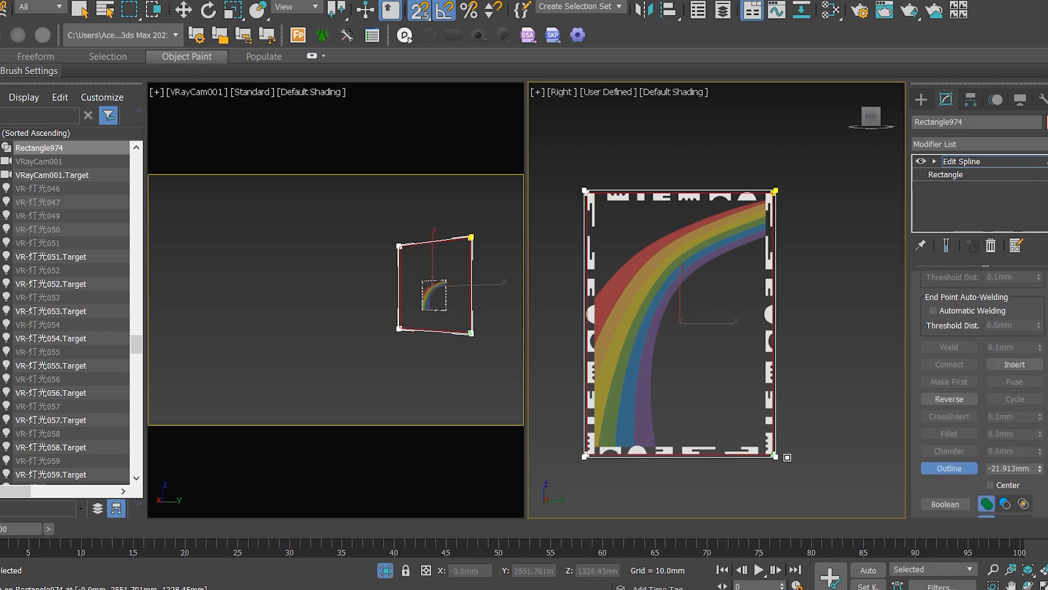
left_click(966, 162)
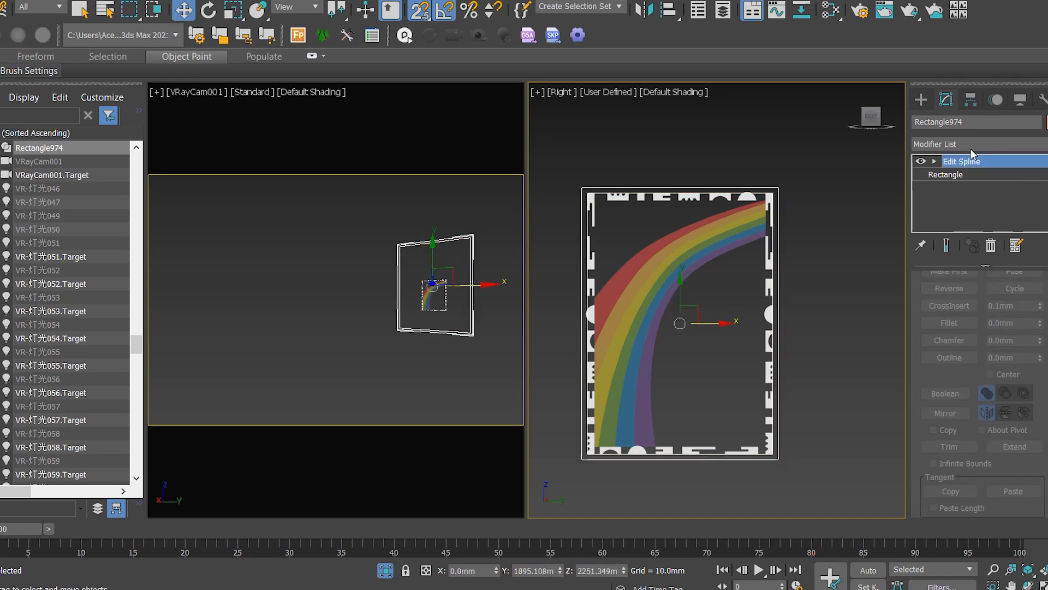
Extrude the outlined frame profile by 10 mm
left_click(974, 143)
scroll(931, 222, "down", 5)
left_click(931, 222)
left_click(996, 300)
type("10")
key("Return")
middle_click_drag(805, 281, 726, 316, "alt")
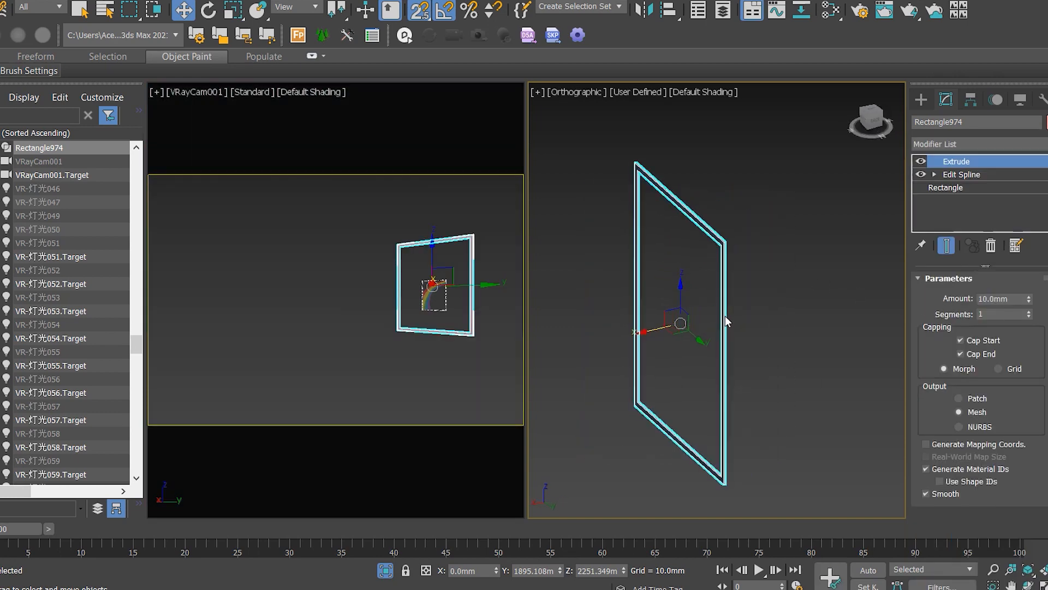
Set the frame's extrusion amount to 50.8 mm and face it from the Right view
scroll(729, 232, "up", 5)
key("s")
double_click(1001, 299)
type("50")
key("Return")
scroll(730, 278, "down", 7)
middle_click_drag(729, 279, 838, 181, "alt")
left_click(870, 119)
scroll(677, 320, "down", 2)
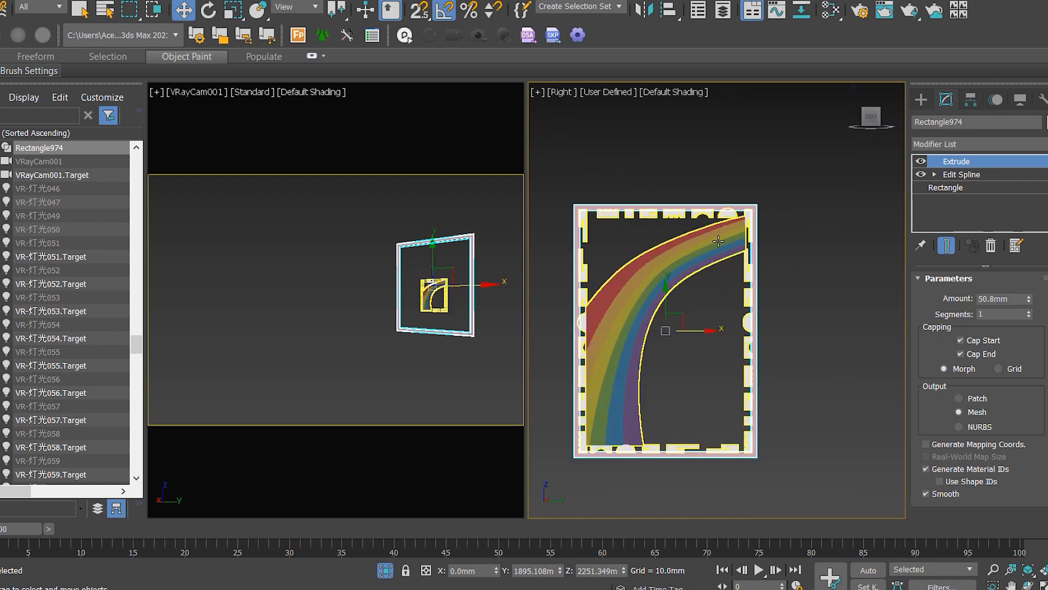
Clone the frame as a copy named Rectangle975 and delete its outer spline so it forms a solid inner panel
key("ctrl+v")
left_click(417, 245)
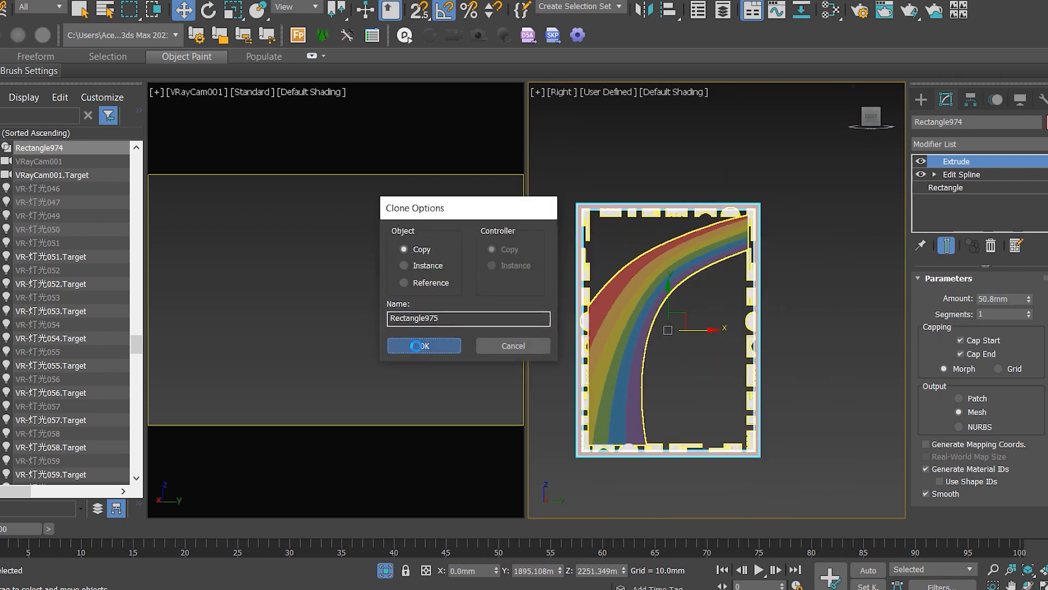
left_click(424, 344)
left_click(955, 175)
key("3")
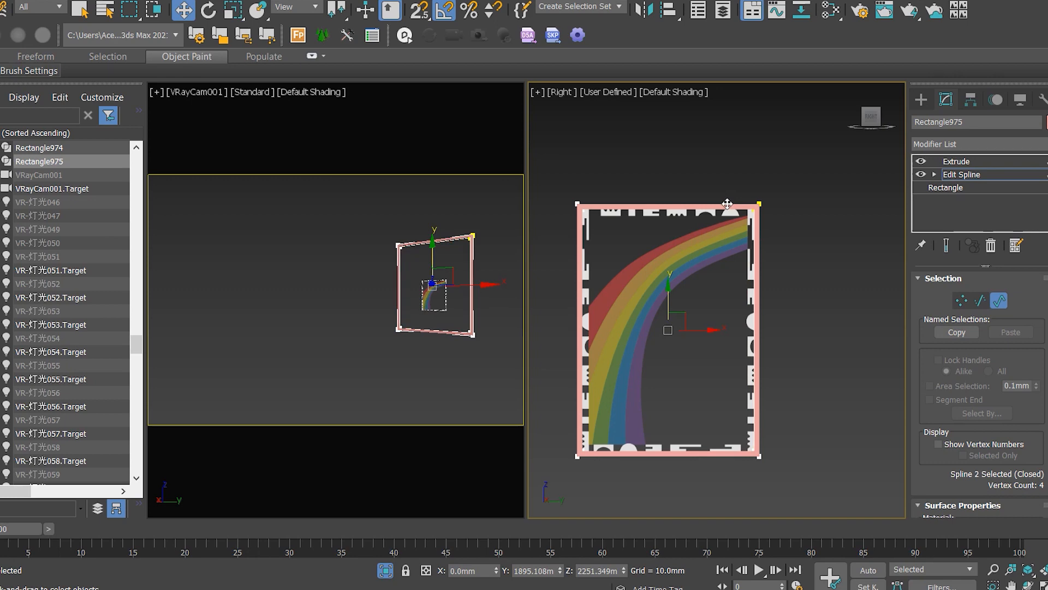
left_click(856, 199)
left_click(964, 175)
Set the inner panel's extrusion amount to 20 mm
left_click(957, 161)
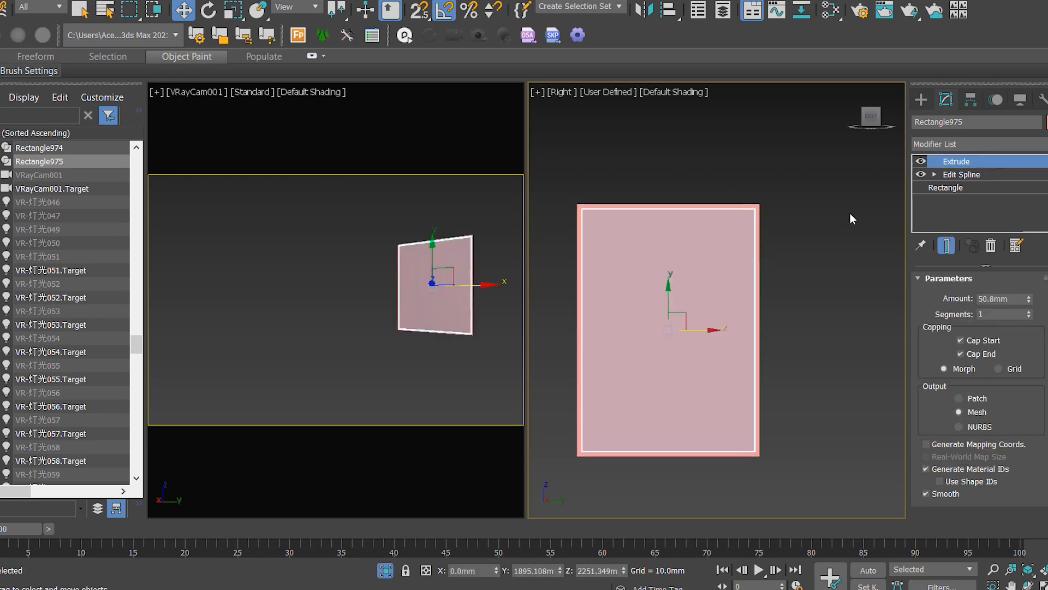
type("20")
key("Return")
middle_click_drag(814, 288, 838, 297, "alt")
Create a new VRayMtl in the Material Editor and assign it to the inner panel
key("m")
scroll(211, 290, "down", 3)
right_click(124, 298)
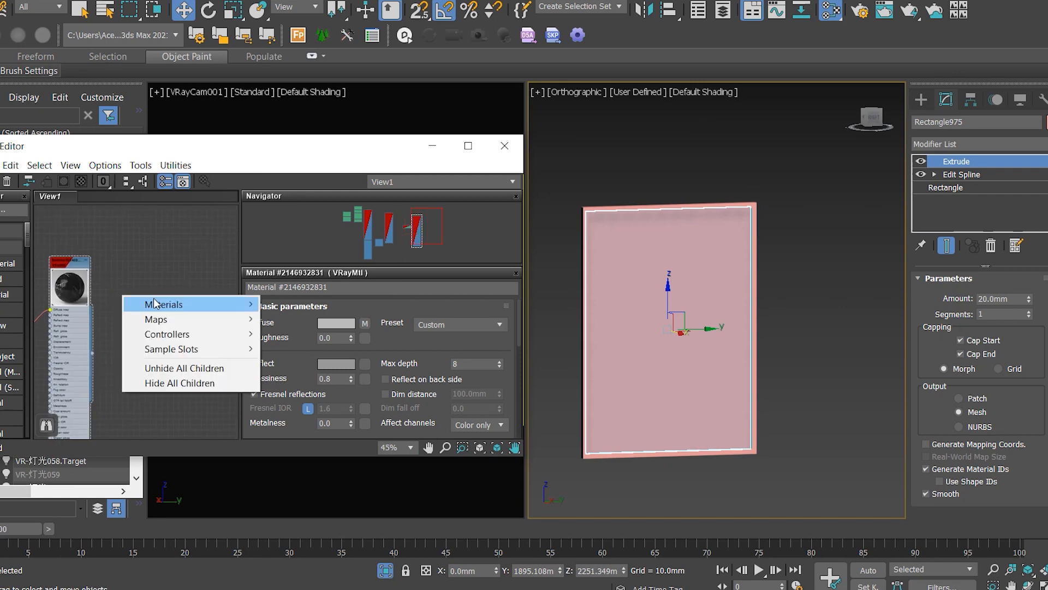
mouse_move(164, 304)
mouse_move(306, 349)
left_click(381, 435)
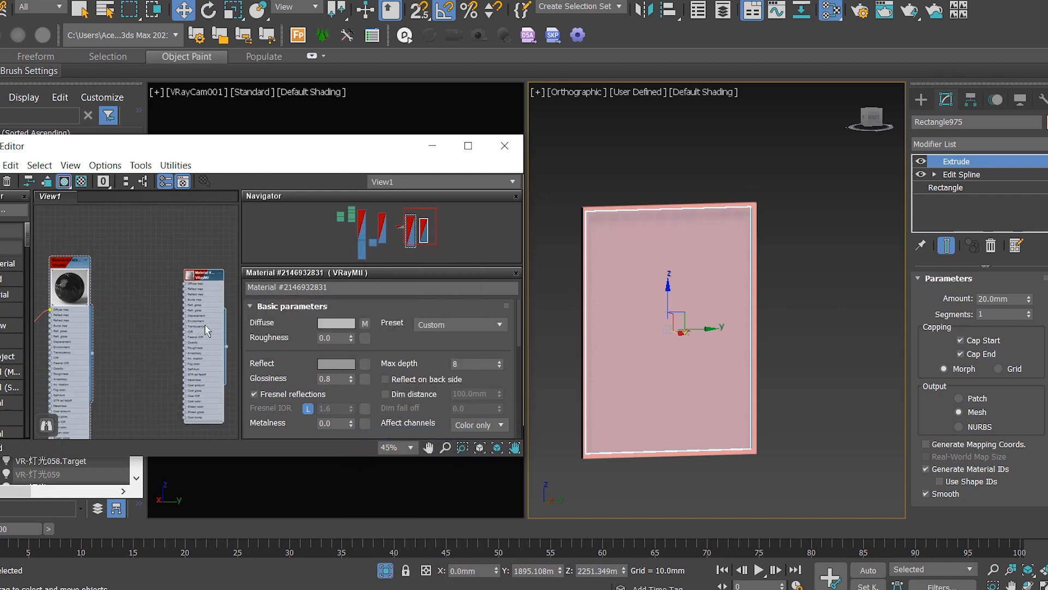
right_click(185, 284)
left_click(297, 219)
Give the second new VRayMtl a dark grey diffuse color and a mid-grey reflection
scroll(147, 309, "down", 2)
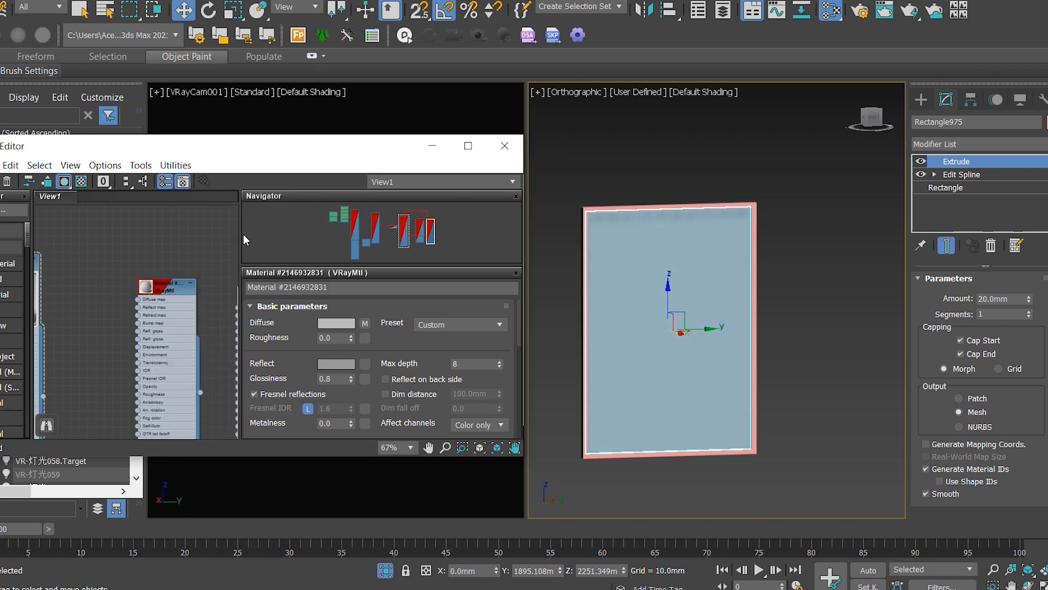
middle_click_drag(205, 290, 182, 294)
double_click(182, 293)
scroll(183, 281, "up", 3)
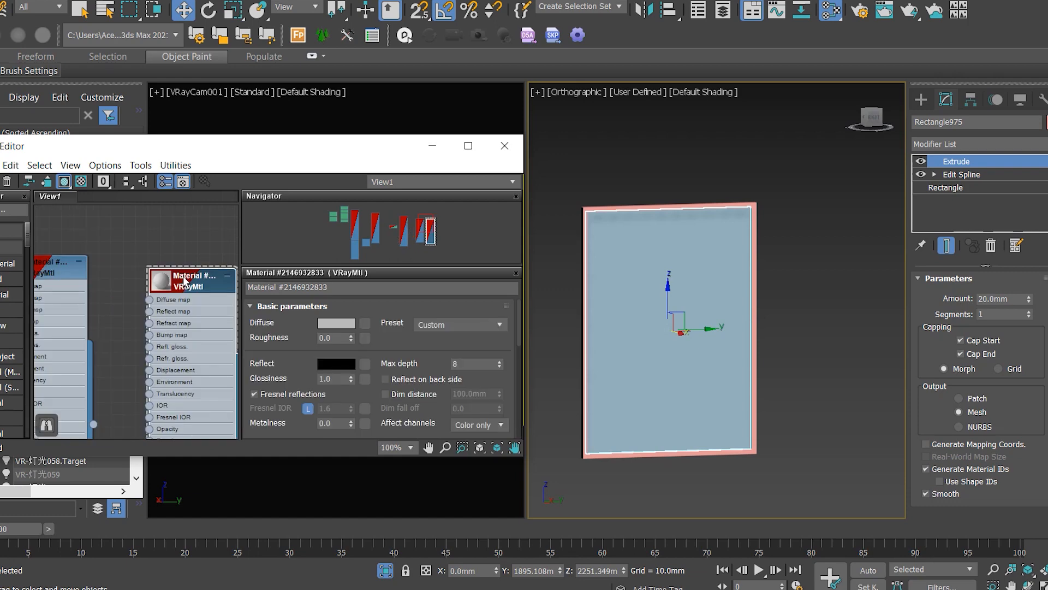
left_click(331, 326)
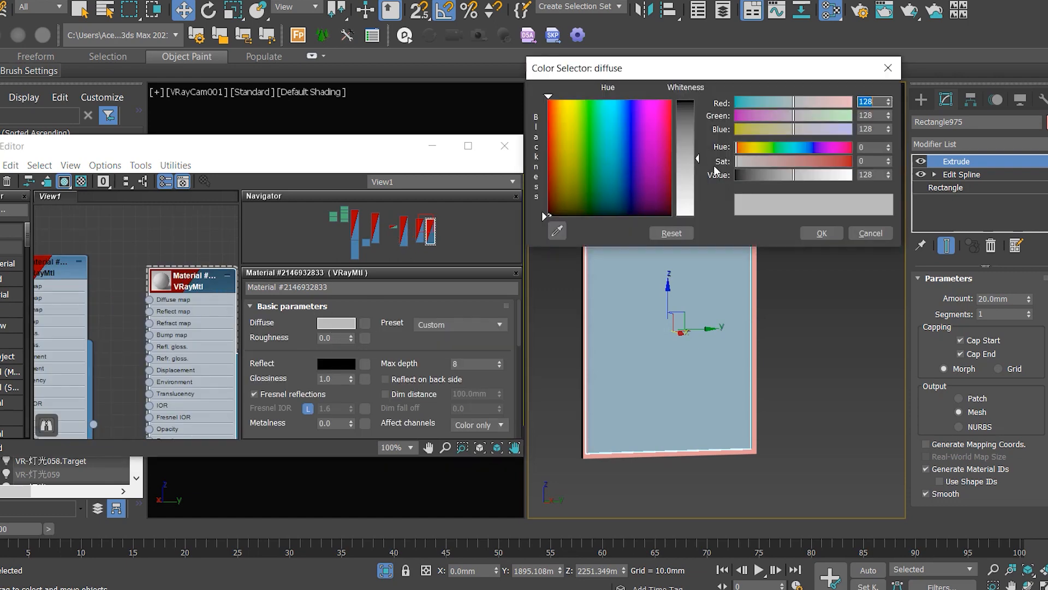
left_click(743, 174)
left_click(821, 233)
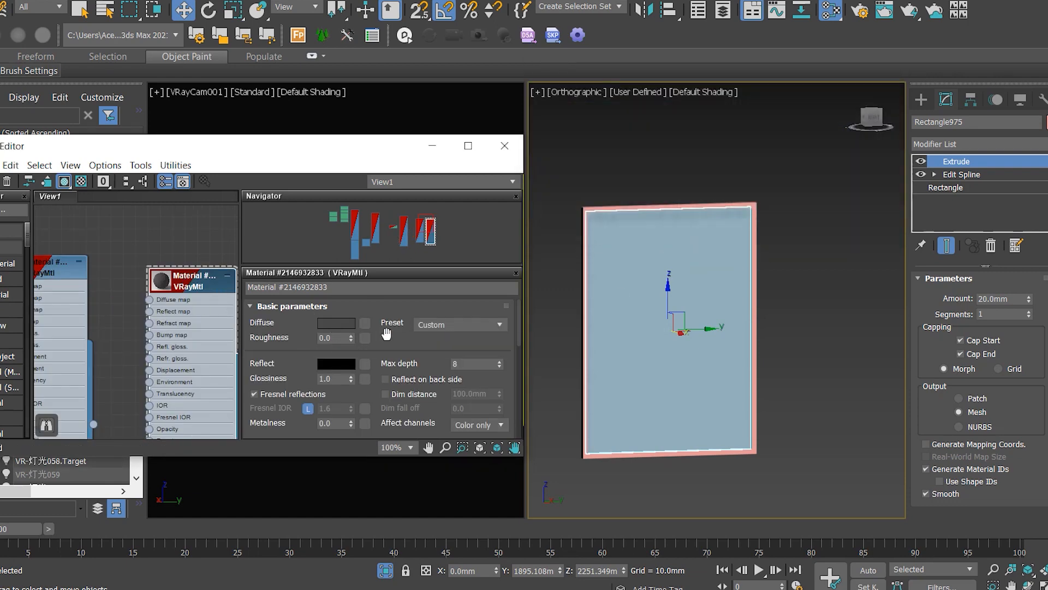
left_click(326, 367)
left_click(797, 175)
left_click(820, 233)
Select the outer frame, Rectangle974, and assign the dark grey reflective material to it
right_click(176, 304)
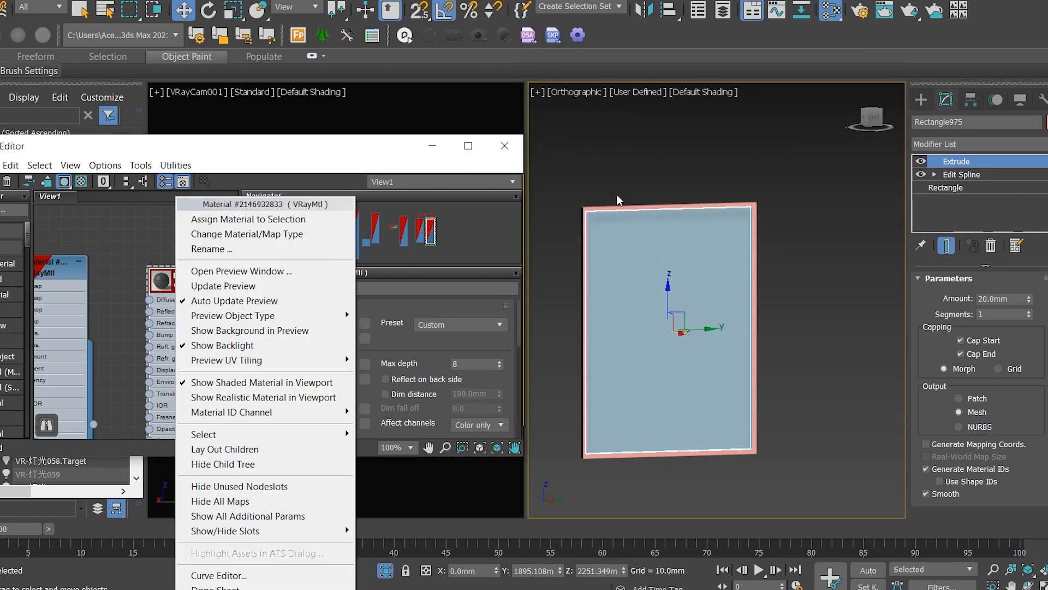
left_click(640, 206)
right_click(174, 283)
left_click(264, 220)
left_click(211, 238)
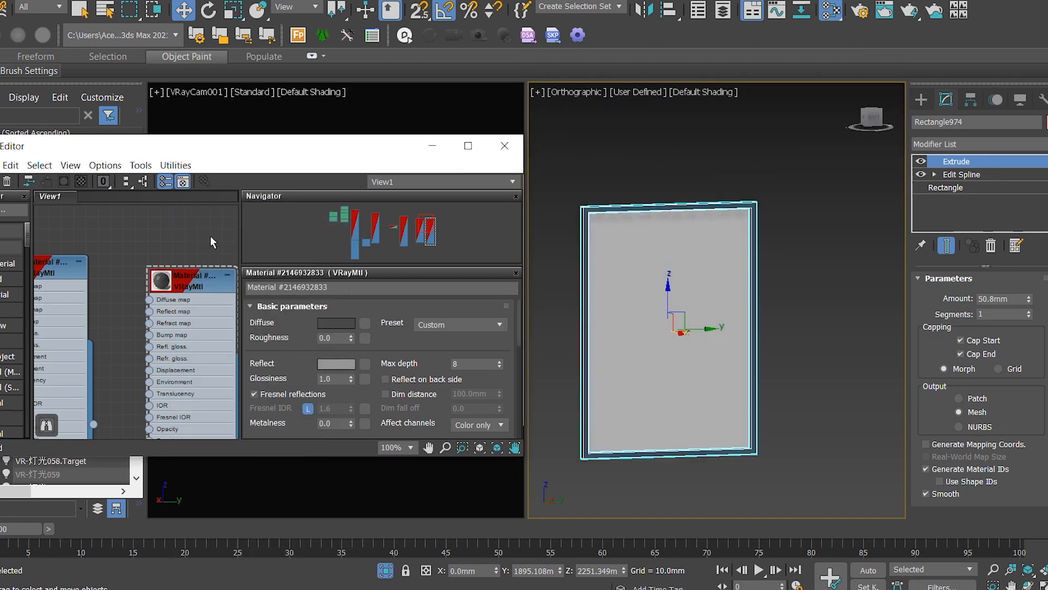
Connect the portrait bitmap to the panel material's diffuse map and assign that material to the inner panel
middle_click_drag(70, 292, 211, 267)
left_click_drag(63, 273, 93, 257)
scroll(99, 256, "up", 1)
left_click_drag(164, 253, 102, 279)
right_click(189, 232)
left_click(257, 218)
left_click(632, 293)
right_click(180, 237)
left_click(254, 218)
Add a UVW Map modifier with planar mapping to the portrait panel
left_click(970, 144)
key("u")
left_click(933, 431)
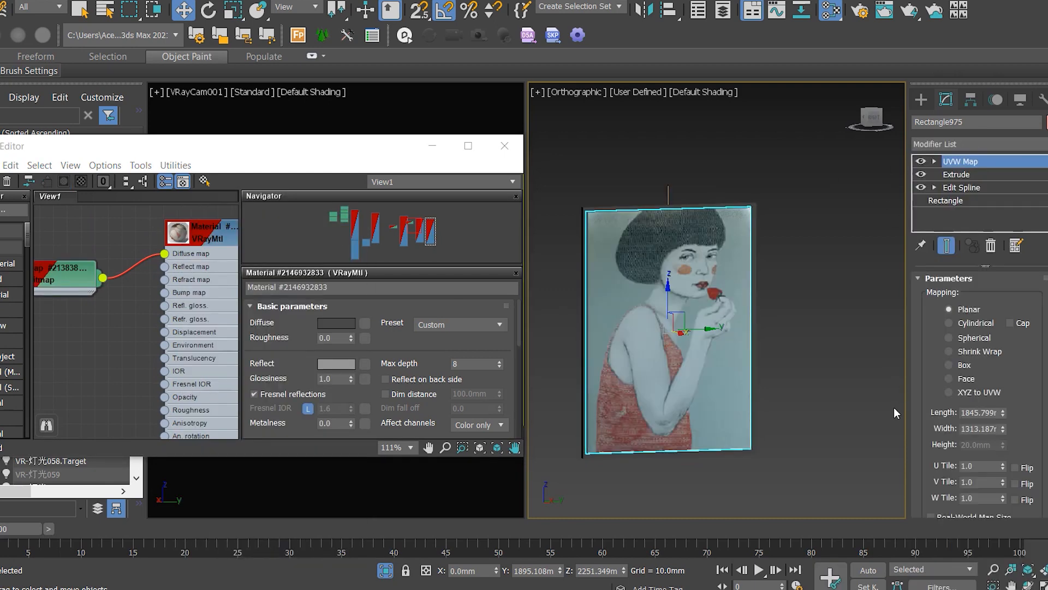
Clear the selection, unhide the rest of the café scene and view it from the top
left_click(779, 358)
right_click(778, 359)
left_click(843, 260)
left_click(538, 304)
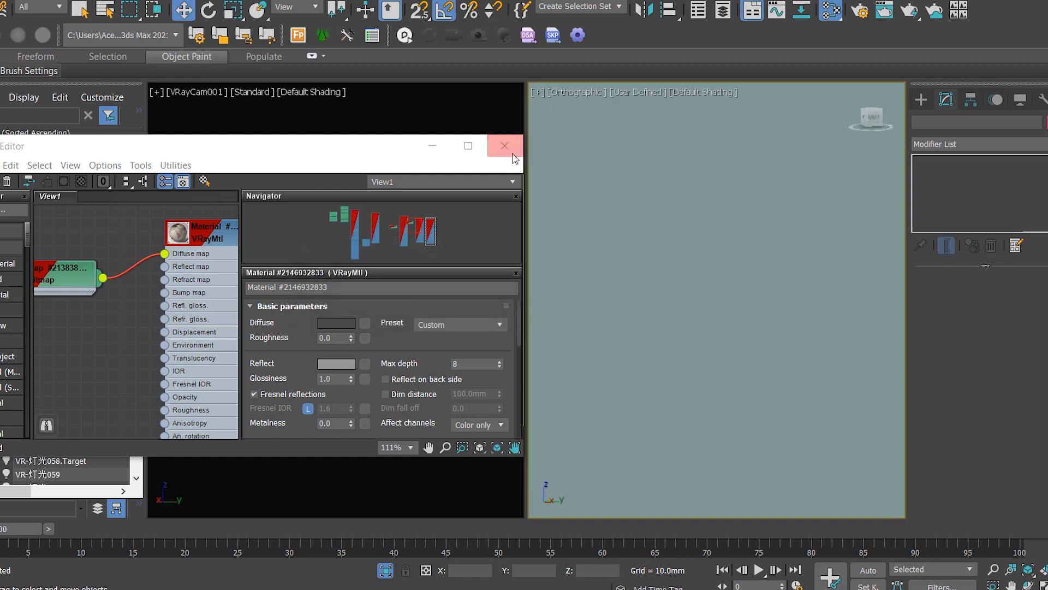
left_click(512, 153)
key("z")
key("t")
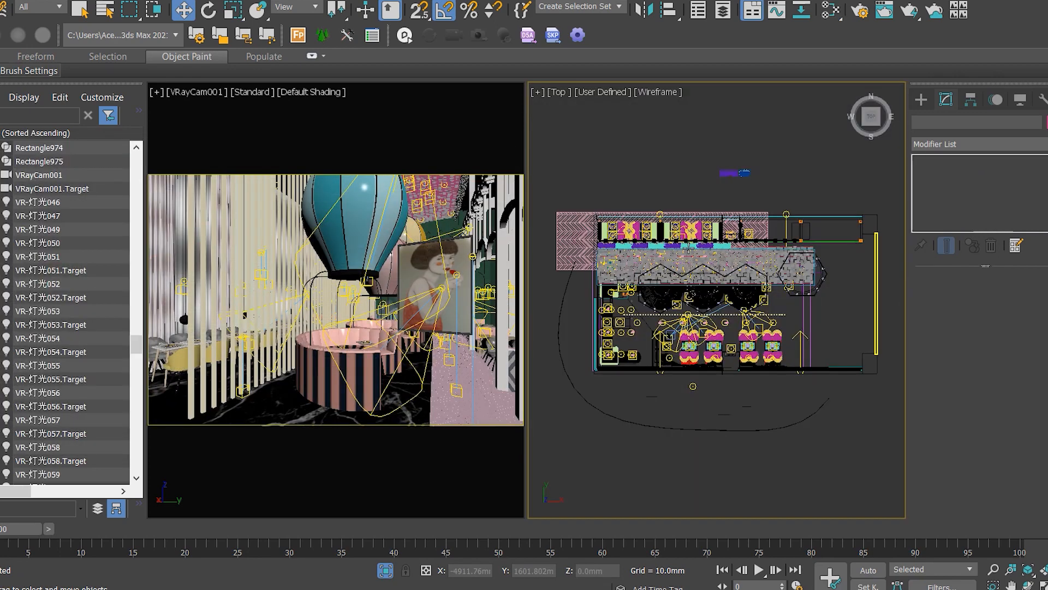
Isolate the framed portrait with the rainbow decoration and move the portrait along X to the decoration's wall position
key("alt+q")
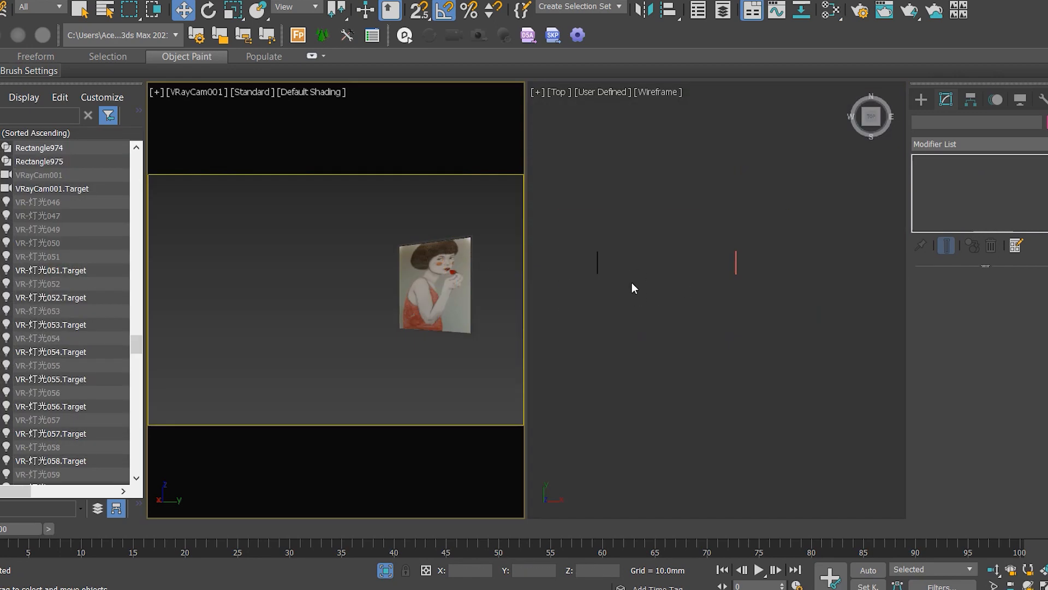
left_click(597, 260)
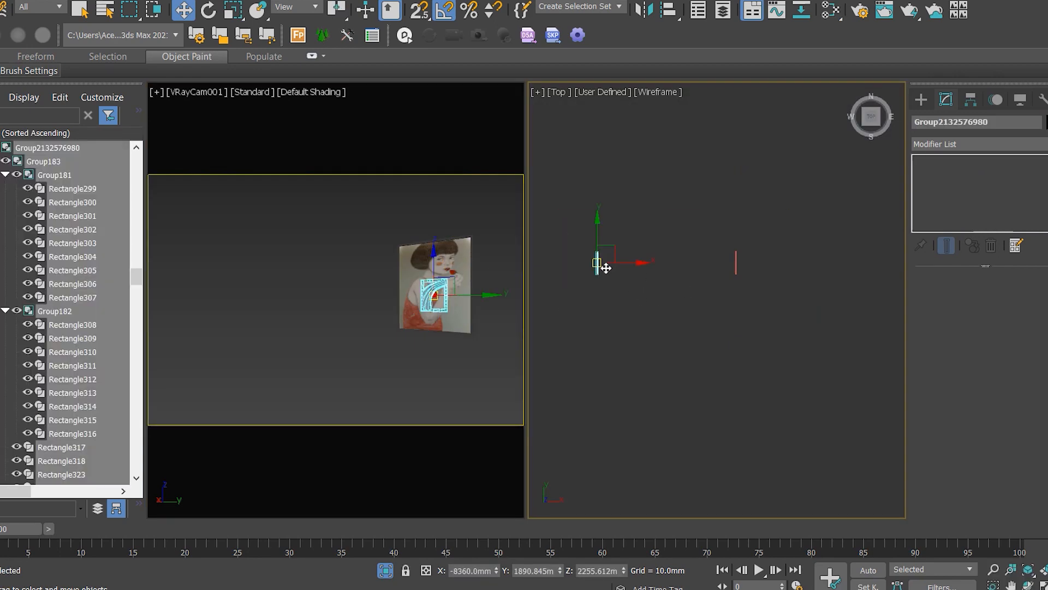
left_click_drag(723, 235, 720, 232)
left_click_drag(760, 263, 622, 263)
scroll(565, 245, "up", 5)
scroll(673, 278, "up", 4)
left_click_drag(709, 434, 705, 434)
Deselect the portrait and unhide all remaining café objects around it
left_click(760, 354)
right_click(760, 354)
left_click(784, 279)
left_click(536, 307)
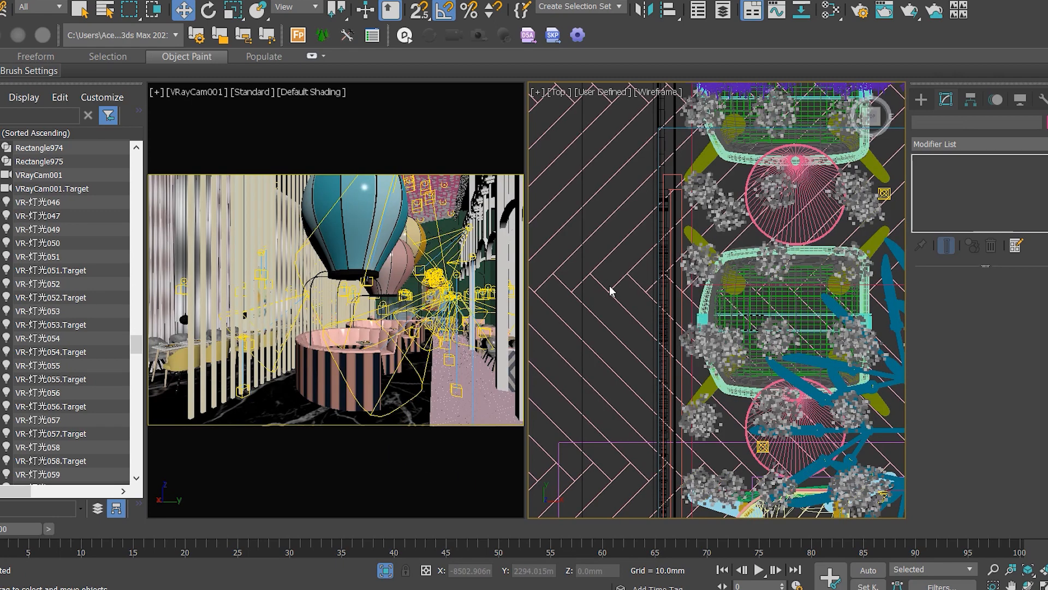
key("m")
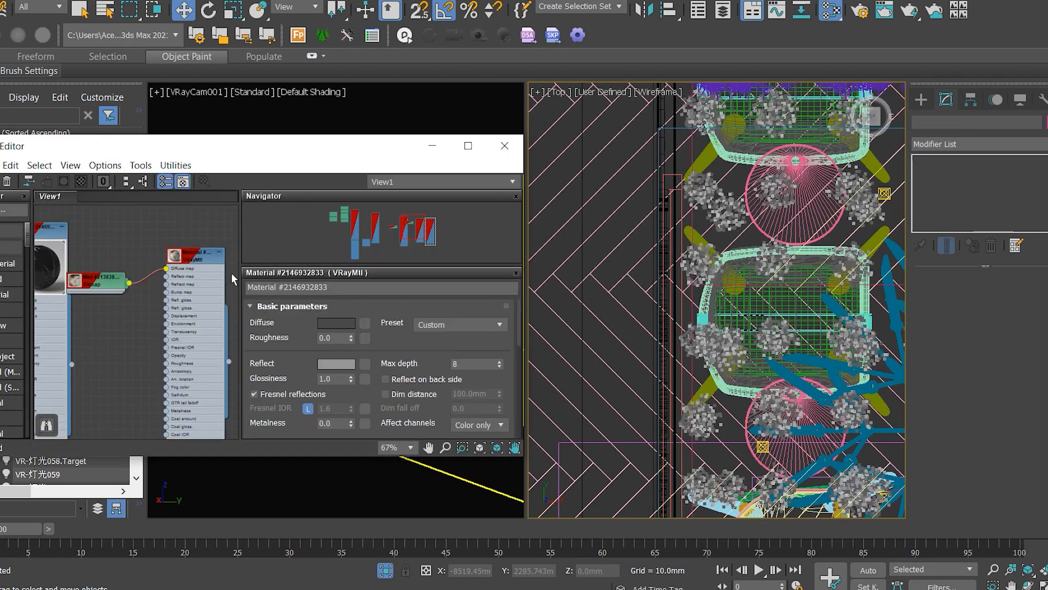
scroll(617, 276, "down", 6)
middle_click_drag(770, 452, 672, 305, "alt")
scroll(672, 306, "up", 4)
middle_click_drag(671, 155, 643, 399)
scroll(731, 189, "up", 6)
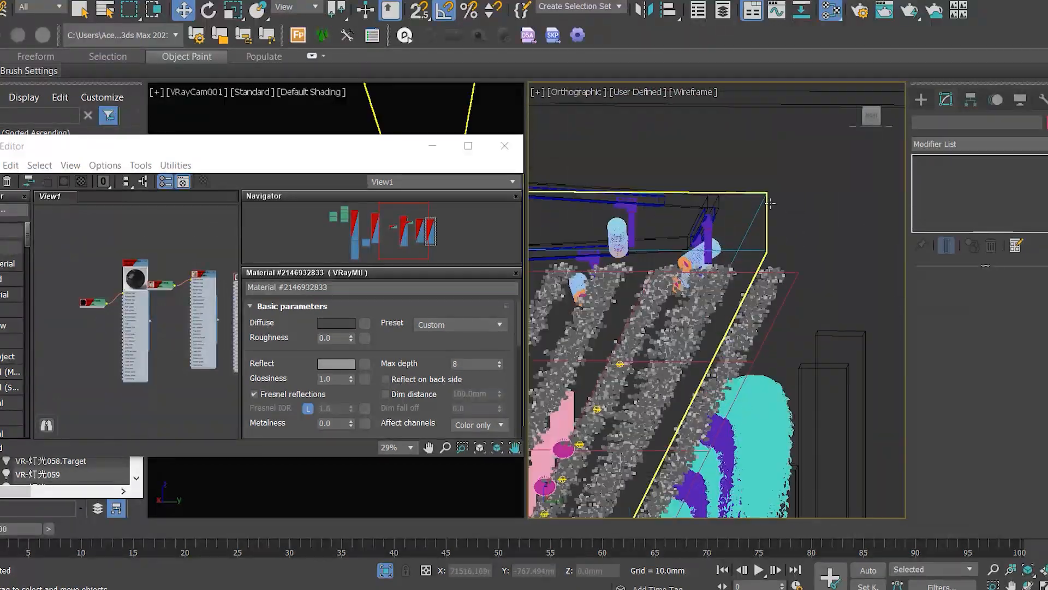
scroll(175, 269, "up", 2)
left_click(662, 206)
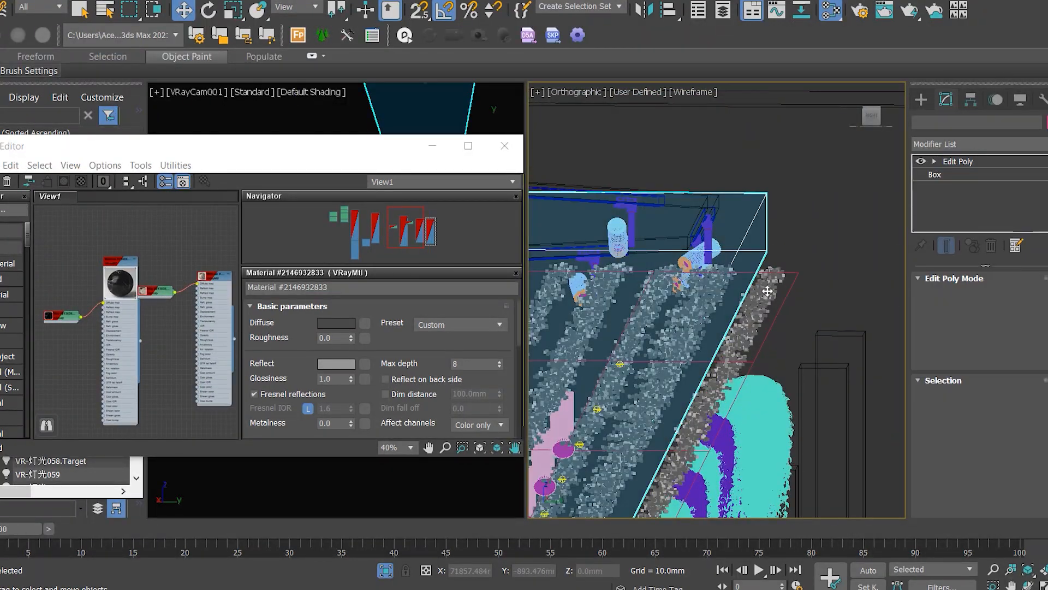
left_click(854, 272)
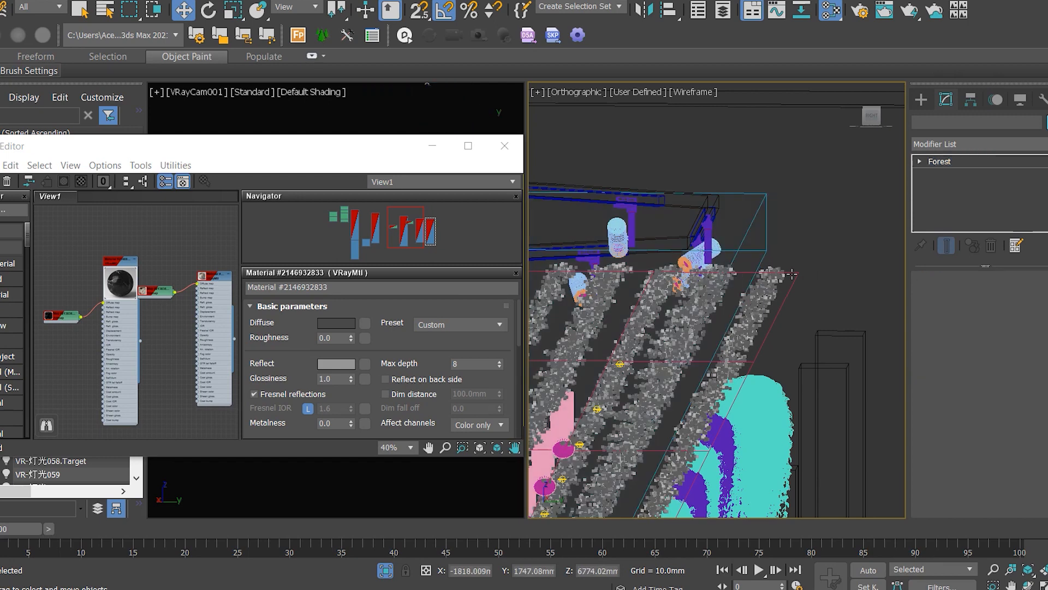
left_click(786, 272)
left_click(753, 251, "ctrl")
right_click(118, 299)
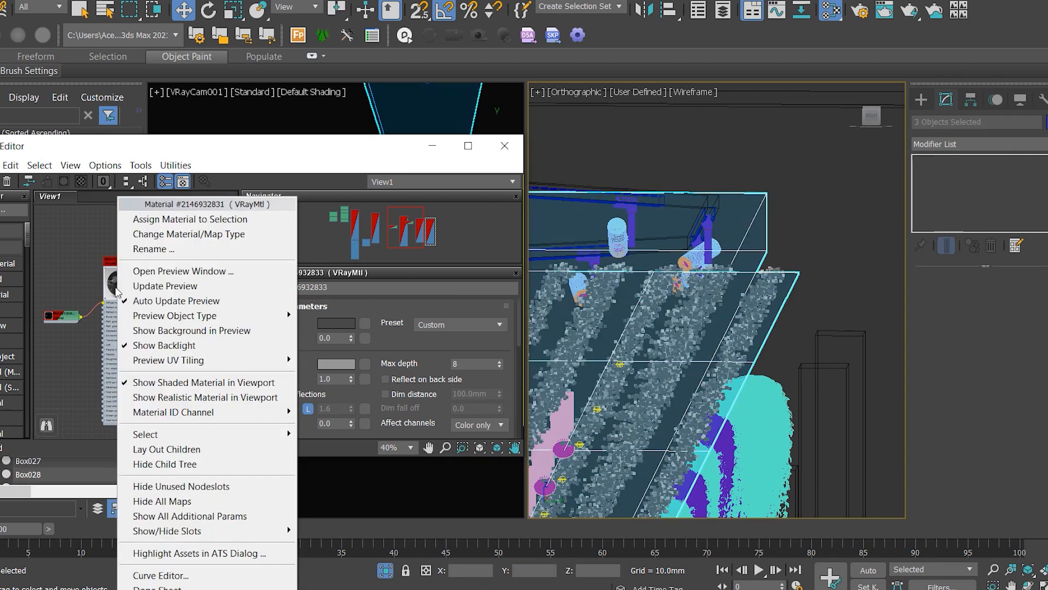
left_click(148, 218)
left_click(505, 146)
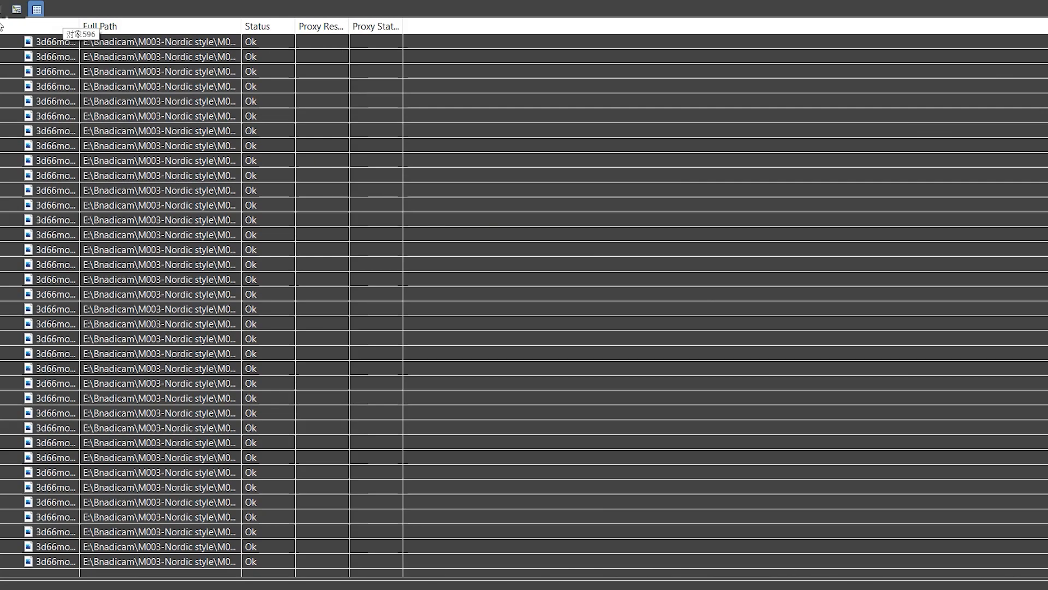
In asset tracking, select the found and missing maps from the first _fp_basa entry to the last ivy_leaf entry and apply a blank path
scroll(300, 281, "down", 5)
scroll(287, 327, "up", 1)
scroll(288, 328, "down", 1)
left_click(195, 264)
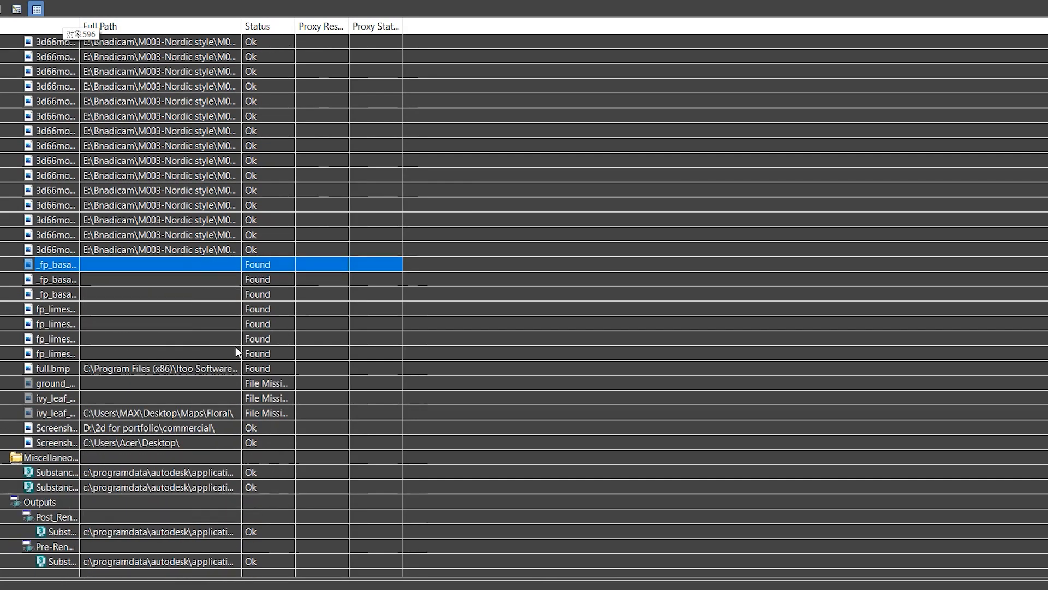
right_click(208, 258)
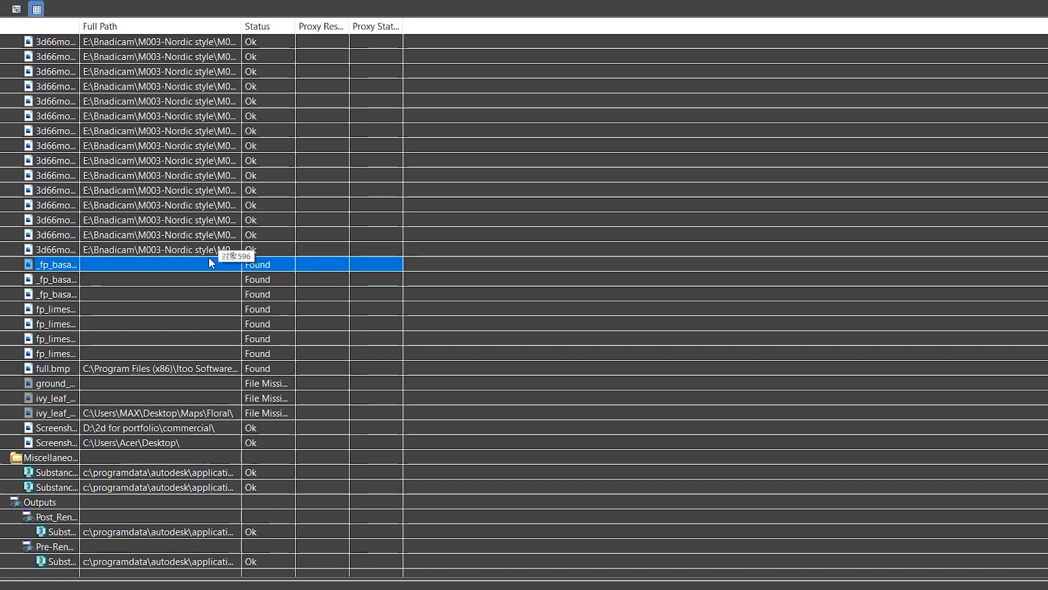
left_click(236, 365, "shift")
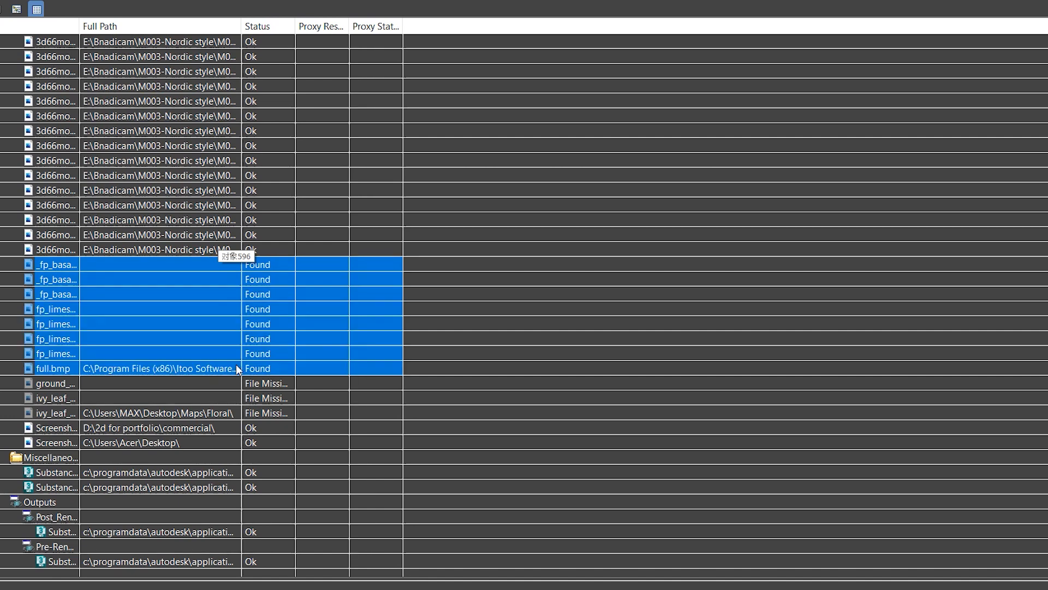
right_click(192, 298)
left_click(399, 347)
left_click(268, 415, "shift")
left_click(188, 267, "shift")
left_click(251, 412, "shift")
left_click(245, 266)
left_click(252, 413, "shift")
right_click(224, 350)
left_click(193, 393)
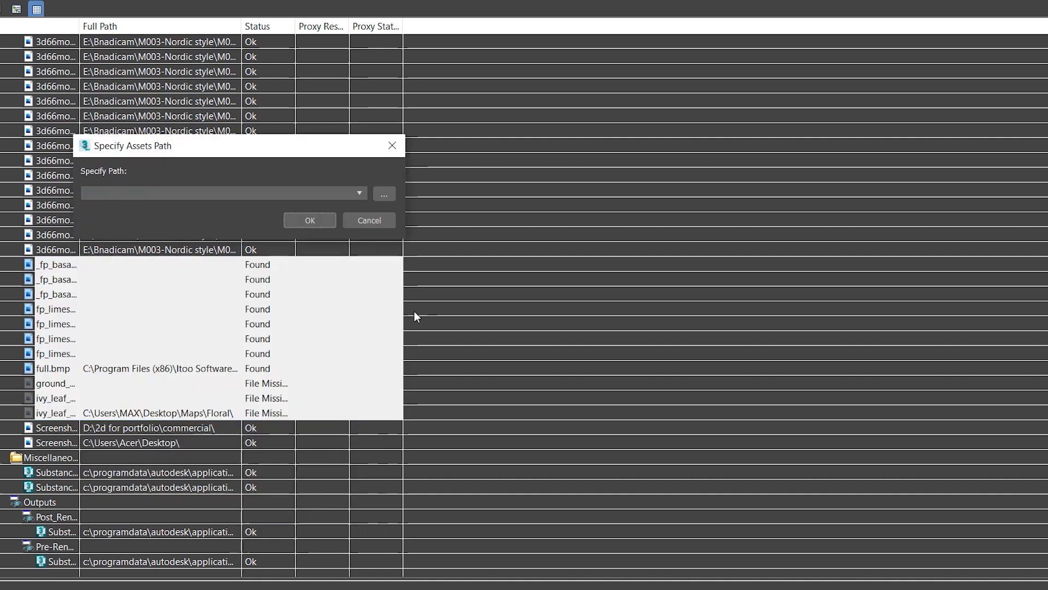
left_click(312, 219)
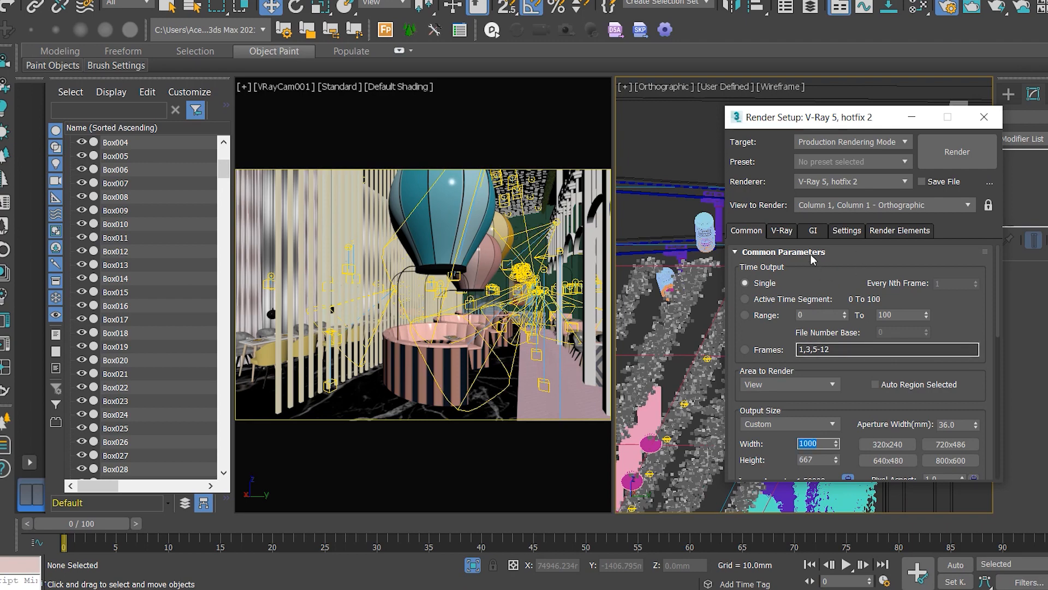
Open the V-Ray Frame Buffer from the V-Ray render settings
left_click(791, 229)
left_click(849, 308)
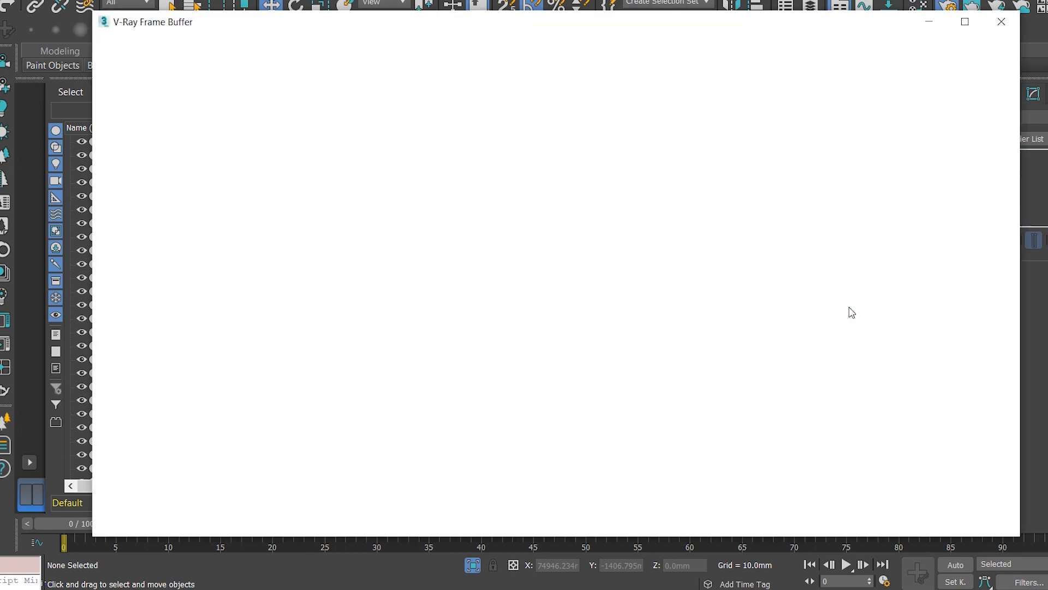